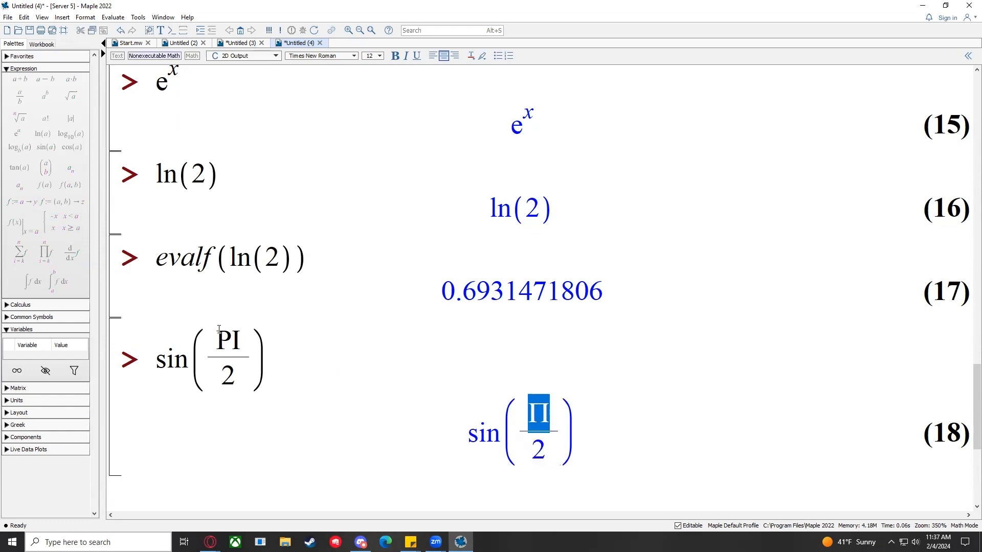
# Step: Change PI to Pi in the sine input, run it, and show the Common Symbols palette
pyautogui.click(246, 336)
pyautogui.press('BackSpace')
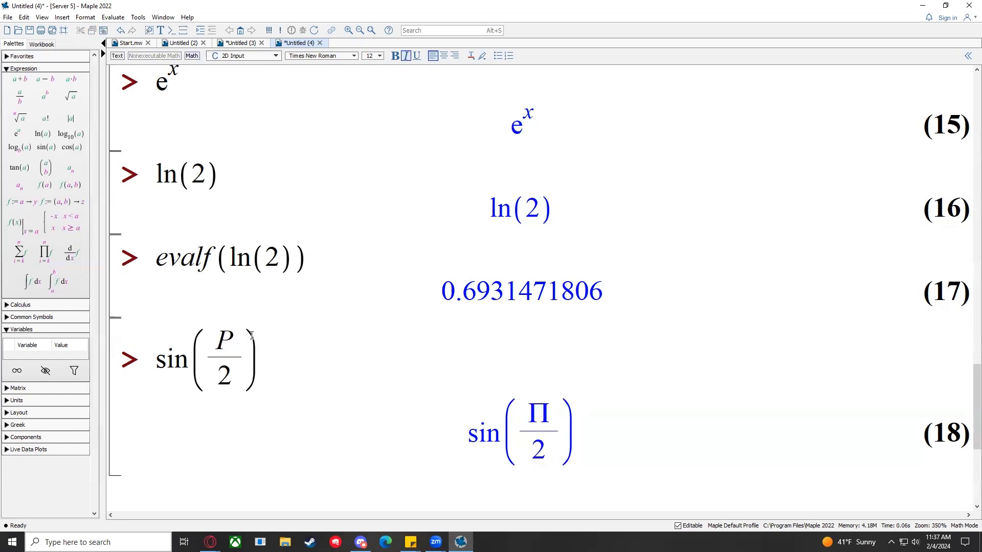
pyautogui.write('i')
pyautogui.press('Return')
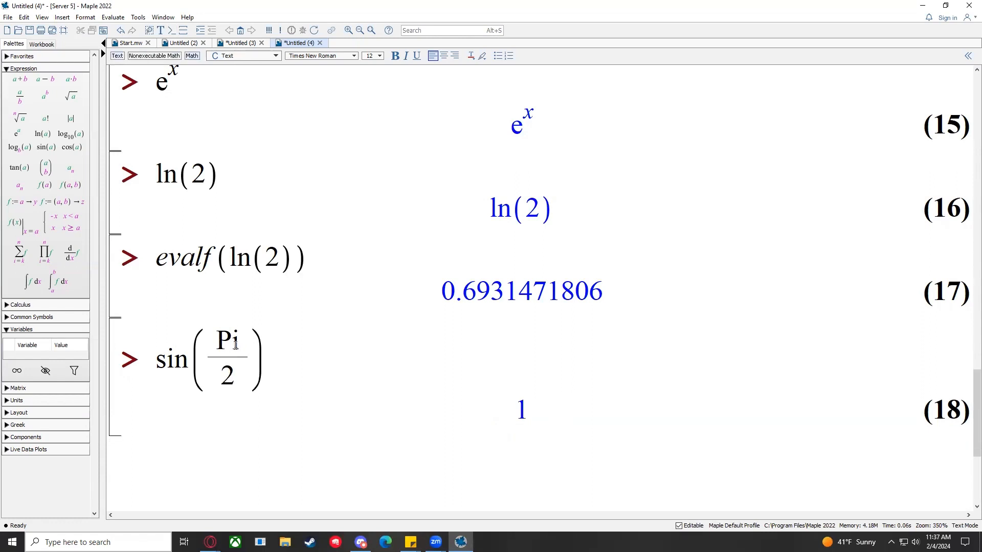
pyautogui.click(496, 409)
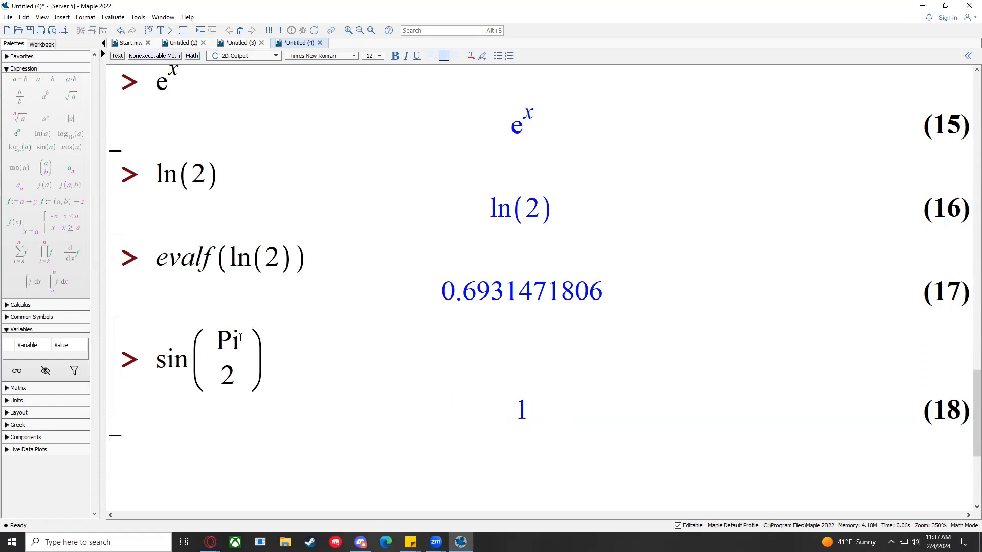
pyautogui.click(28, 318)
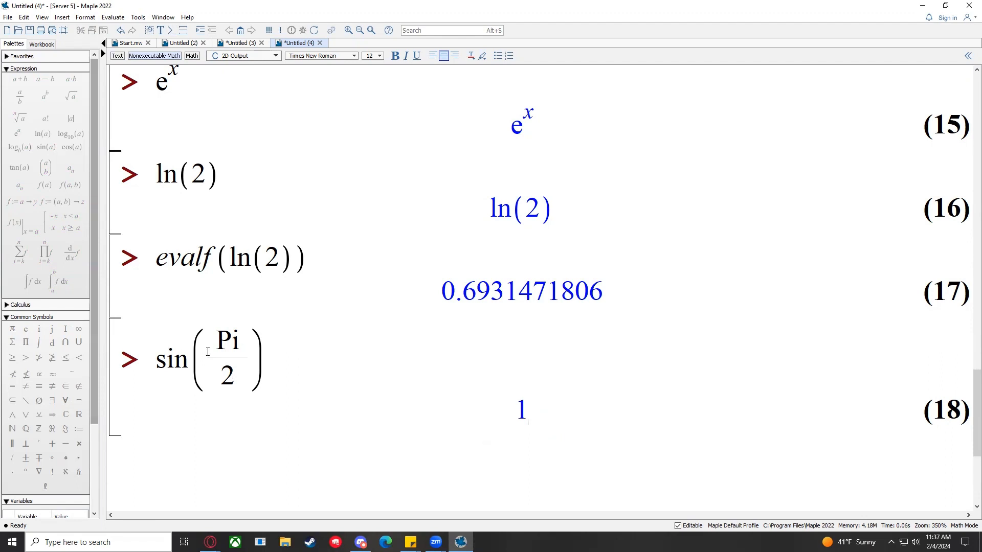
# Step: Replace Pi with lowercase pi in sin(Pi/2) and re-run it
pyautogui.click(228, 343)
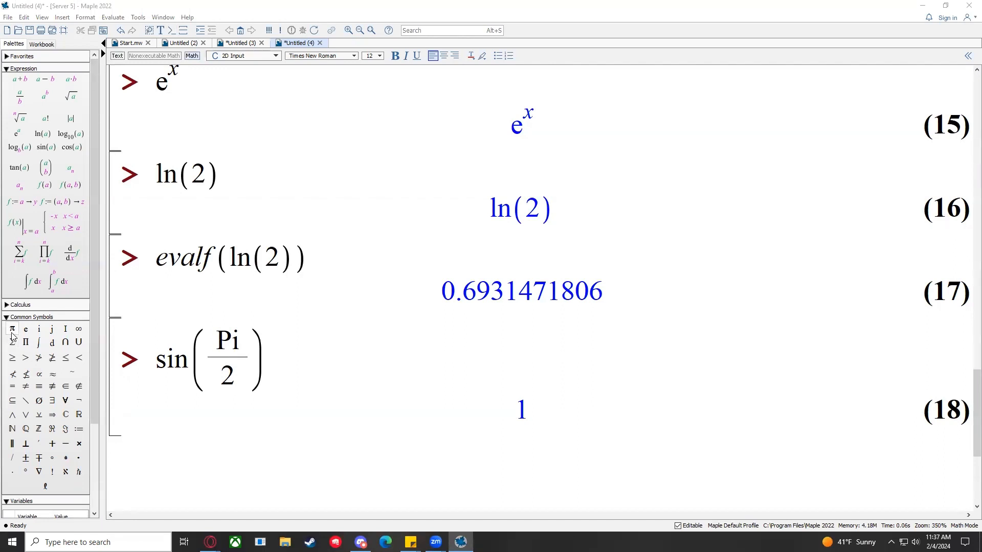
pyautogui.click(231, 347)
pyautogui.press('BackSpace')
pyautogui.write('p')
pyautogui.press('Return')
# Step: Wrap the sine in evalf and execute evalf(sin(pi/2))
pyautogui.click(156, 350)
pyautogui.write('evalf')
pyautogui.press('BackSpace')
pyautogui.write('(')
pyautogui.press('Right')
pyautogui.press('Right')
pyautogui.press('Right')
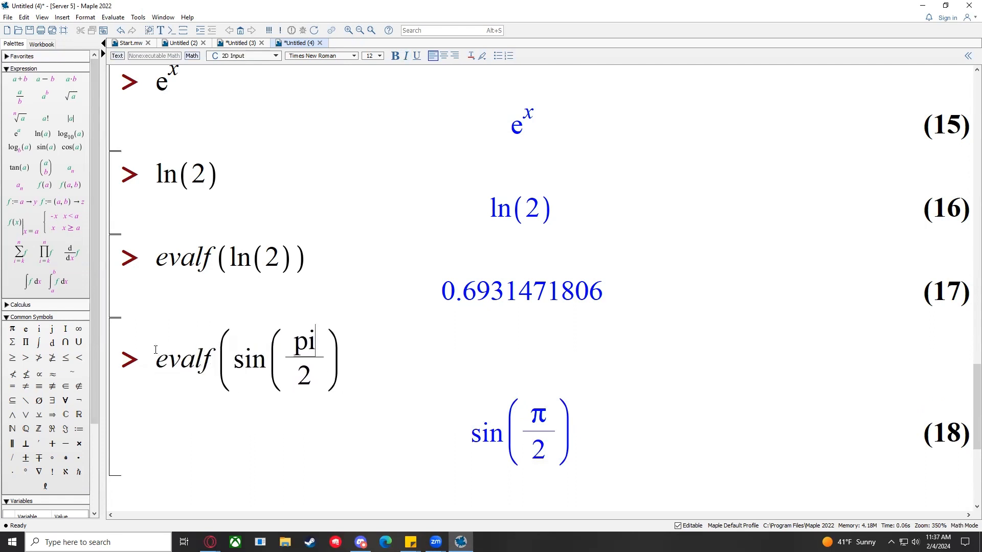
pyautogui.write(')')
pyautogui.press('Return')
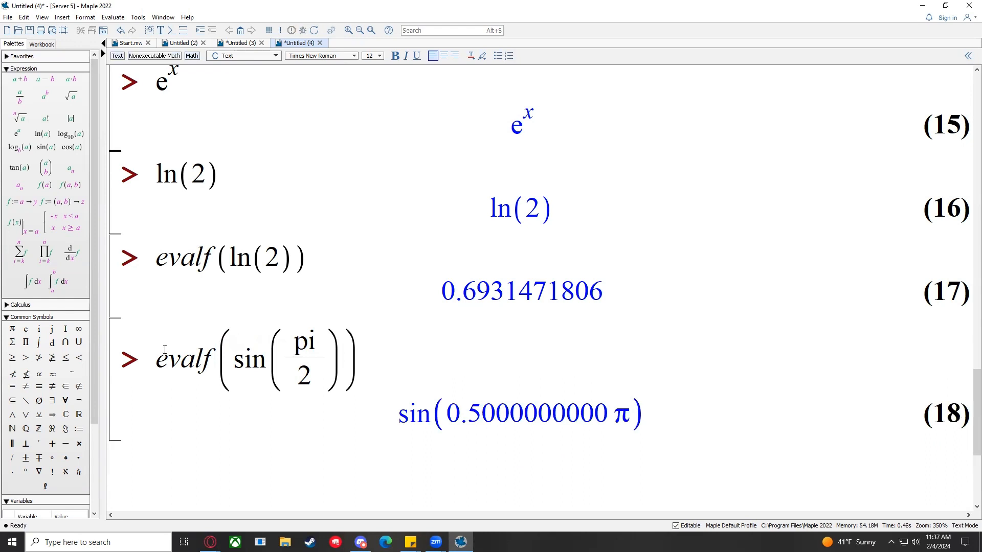
# Step: Remove the evalf wrapper, restore Pi, and re-run sin(Pi/2)
pyautogui.moveTo(633, 419)
pyautogui.mouseDown()
pyautogui.moveTo(463, 415)
pyautogui.moveTo(644, 422)
pyautogui.mouseUp()
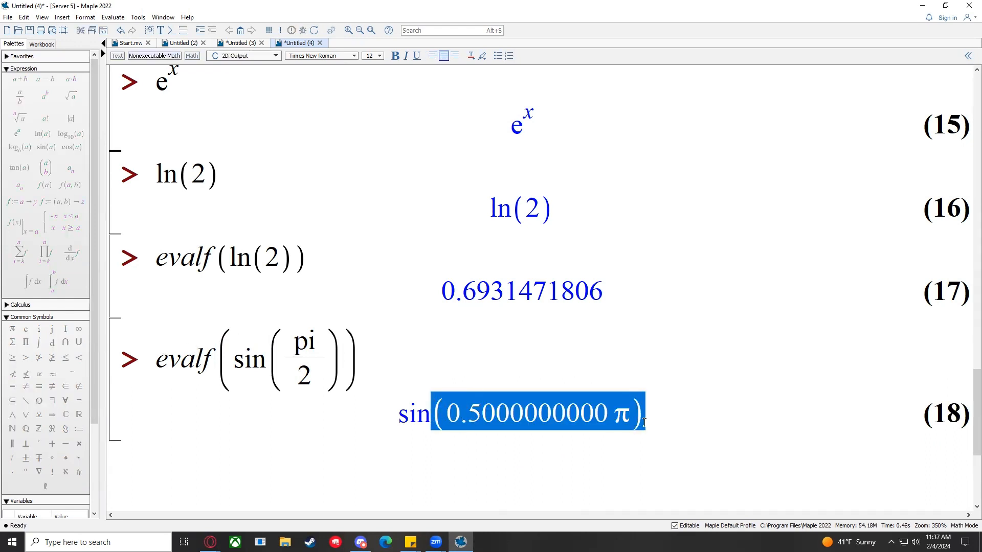
pyautogui.click(349, 344)
pyautogui.press('BackSpace')
pyautogui.click(229, 362)
pyautogui.press('BackSpace')
pyautogui.press('BackSpace')
pyautogui.press('BackSpace')
pyautogui.press('BackSpace')
pyautogui.press('BackSpace')
pyautogui.press('BackSpace')
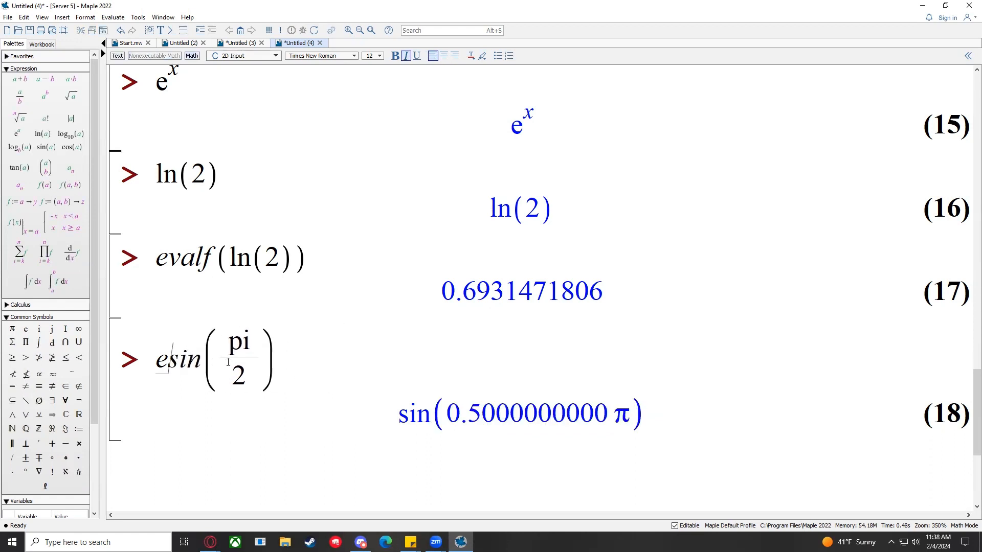
pyautogui.click(228, 343)
pyautogui.press('BackSpace')
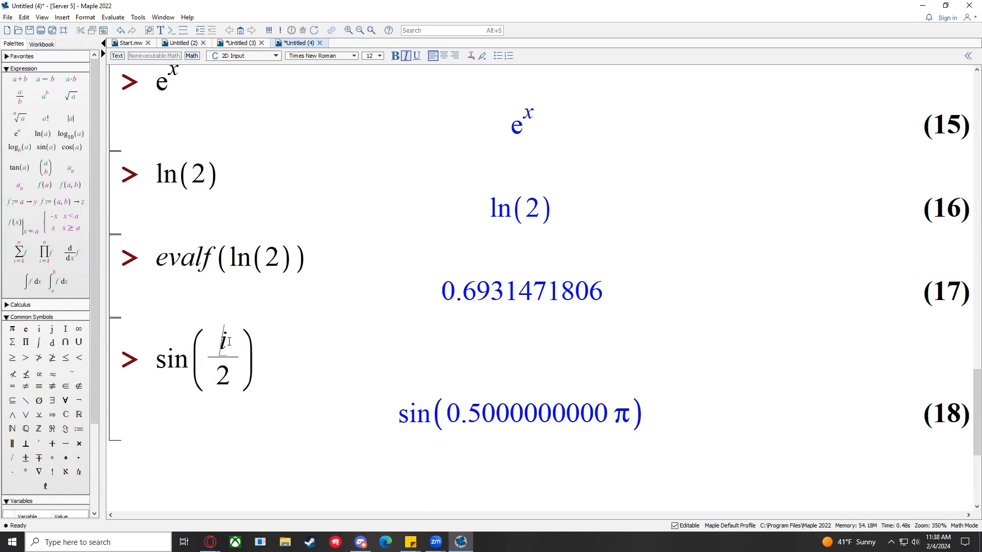
pyautogui.write('P')
pyautogui.press('Return')
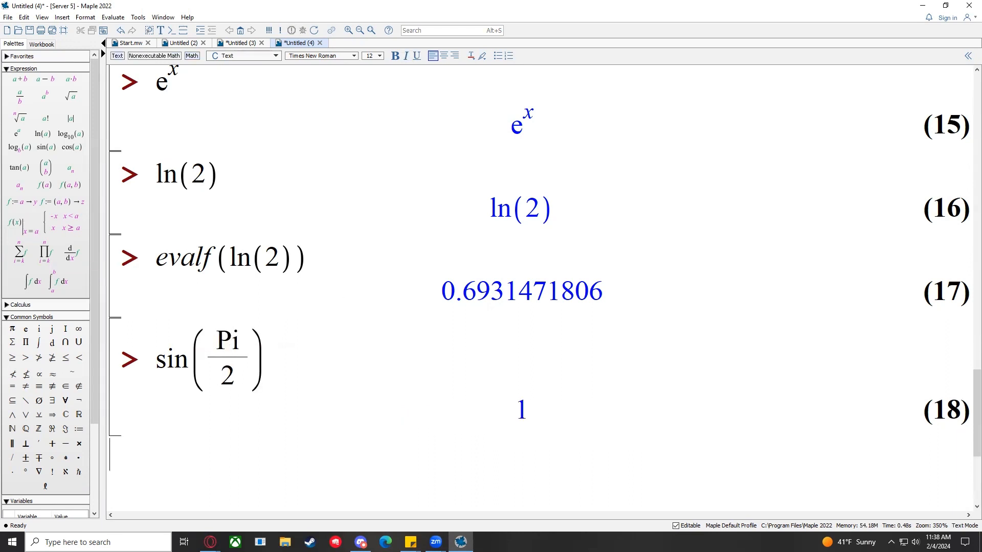
# Step: Highlight Pi in the input and the resulting 1 to point them out
pyautogui.click(220, 339)
pyautogui.moveTo(244, 342); pyautogui.dragTo(220, 342)
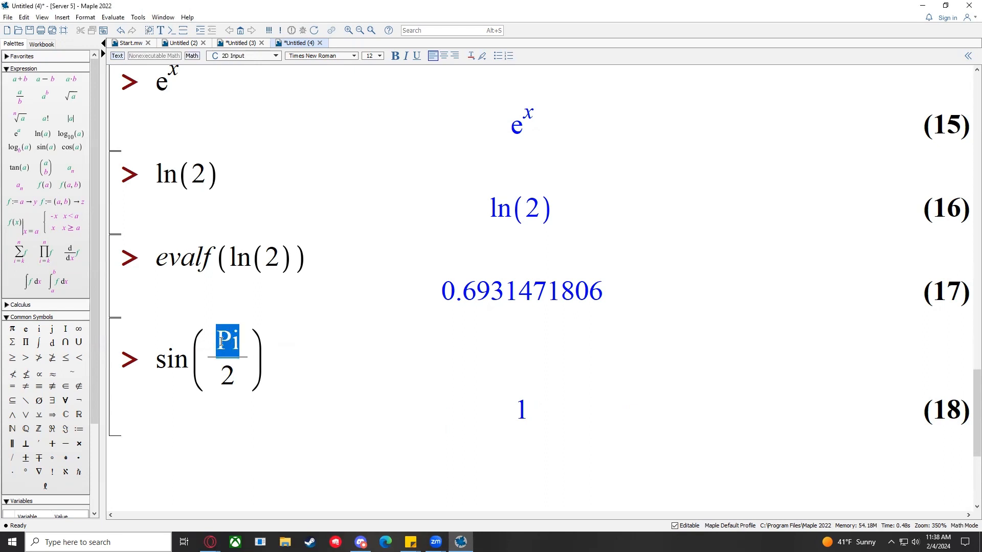
pyautogui.click(362, 368)
pyautogui.doubleClick(512, 396)
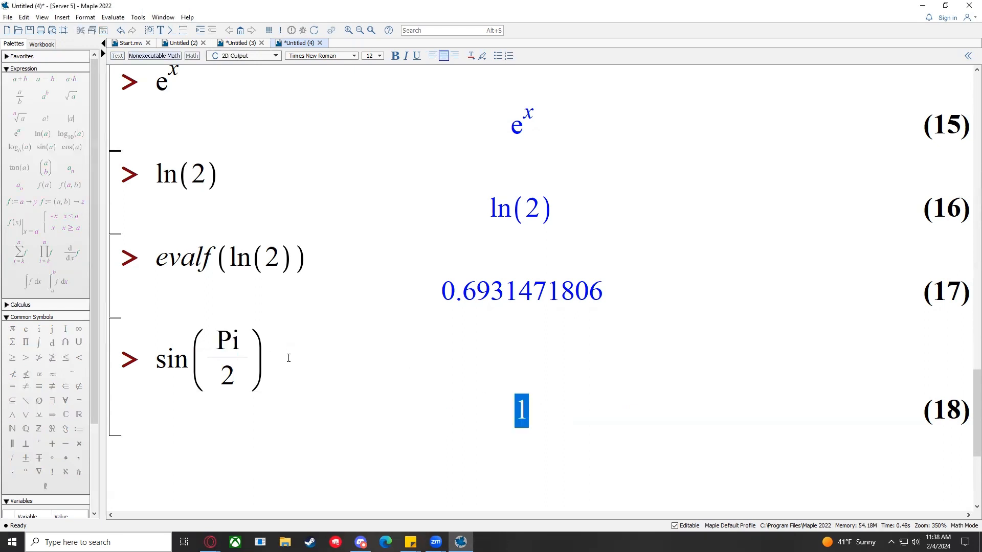
pyautogui.click(290, 359)
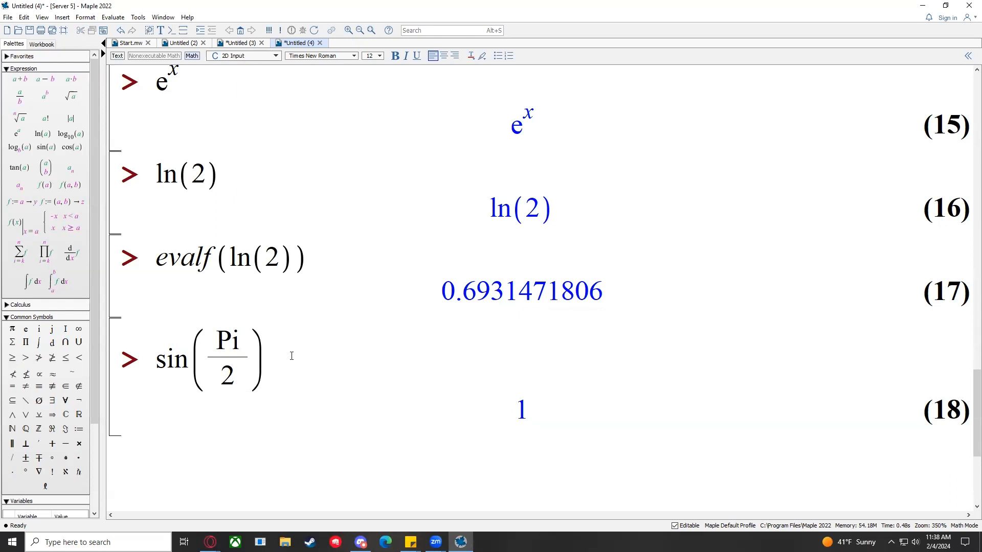
pyautogui.scroll(-1, 290, 345)
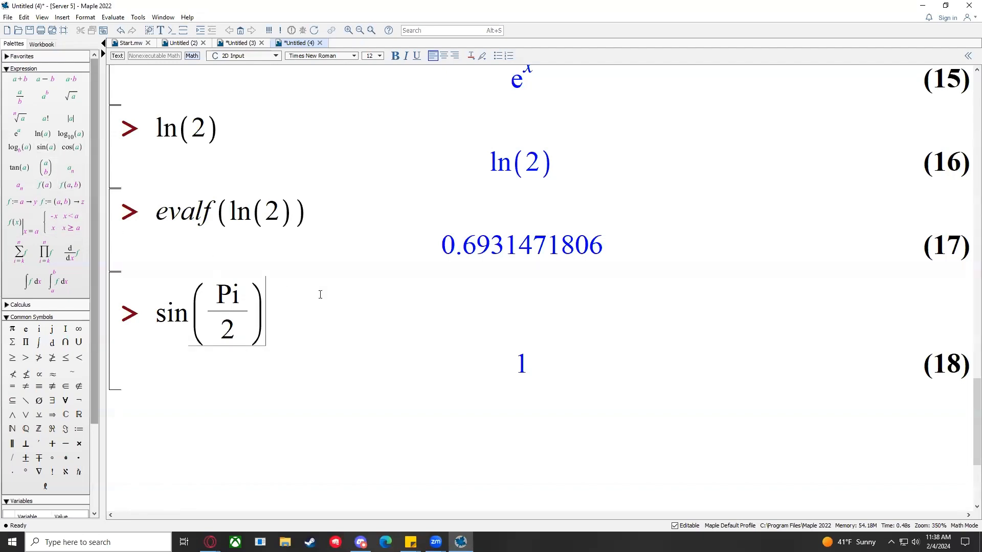
pyautogui.scroll(5, 351, 306)
pyautogui.scroll(4, 353, 304)
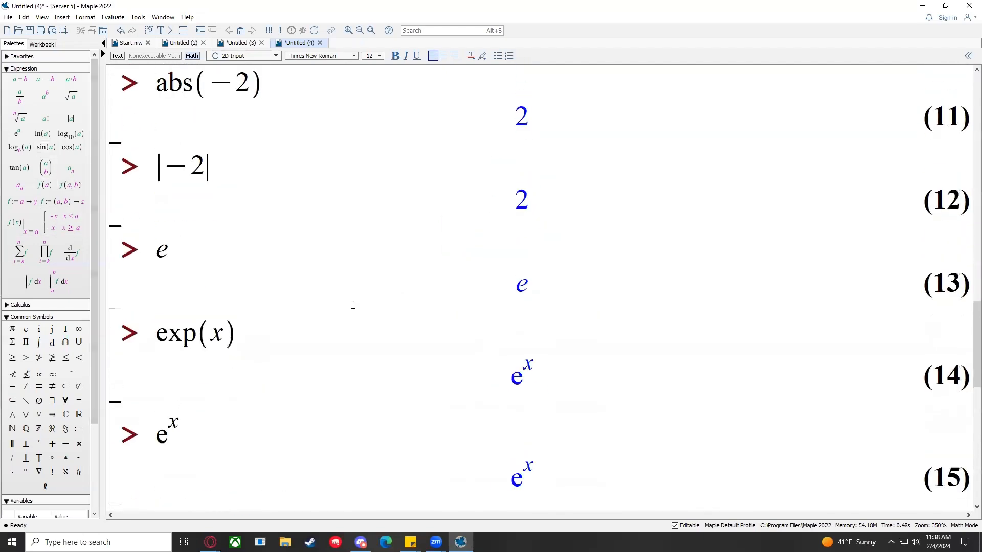
pyautogui.scroll(1, 353, 305)
pyautogui.scroll(-3, 353, 305)
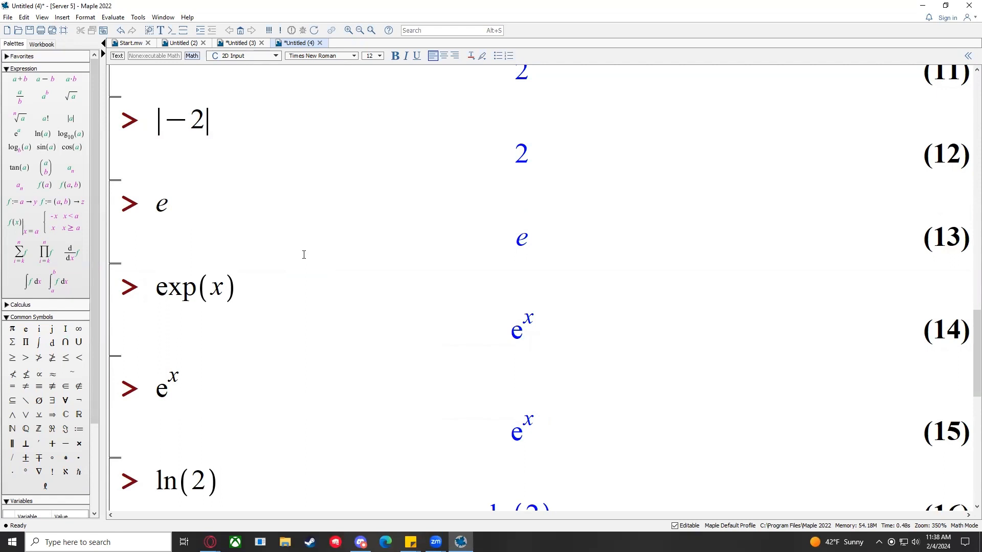
pyautogui.scroll(-5, 360, 294)
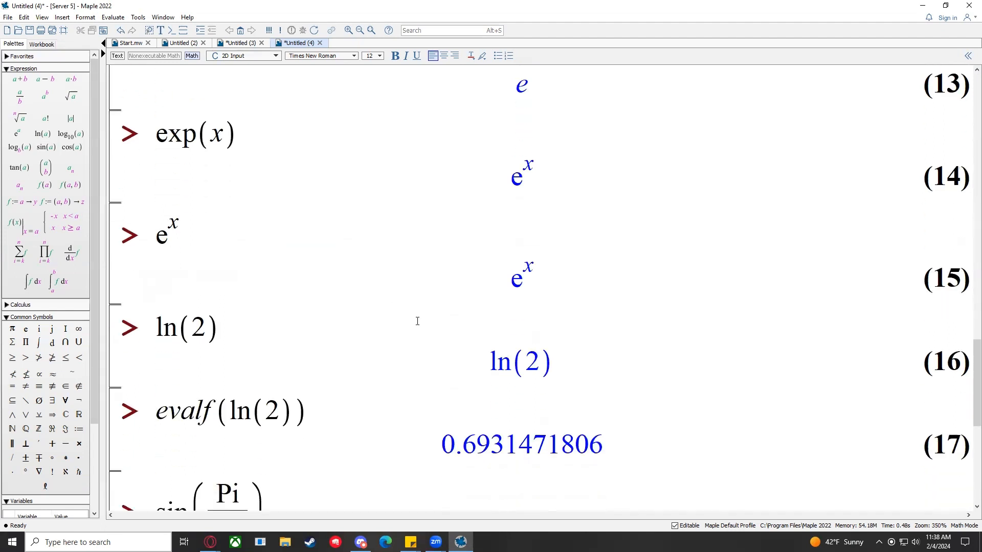
pyautogui.scroll(-9, 417, 321)
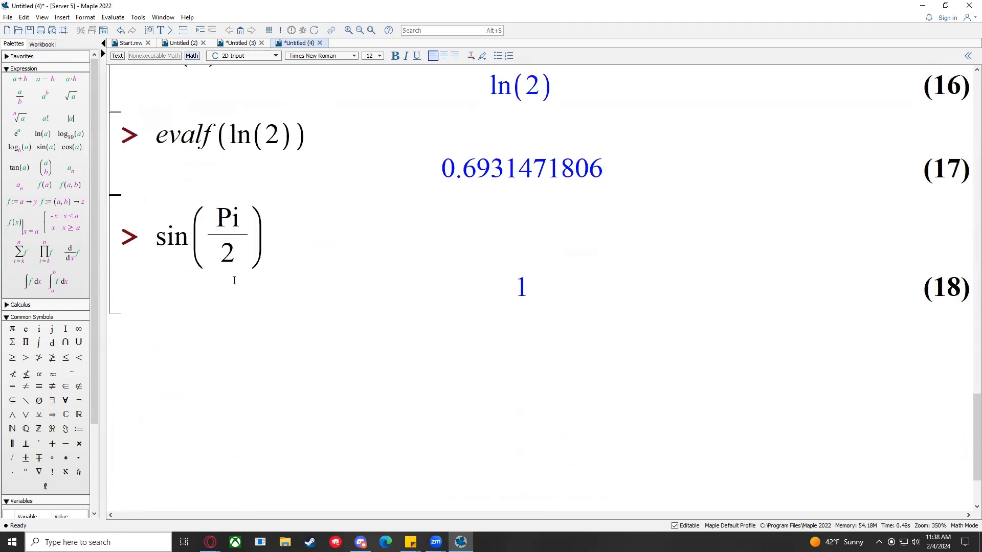
pyautogui.scroll(-1, 313, 285)
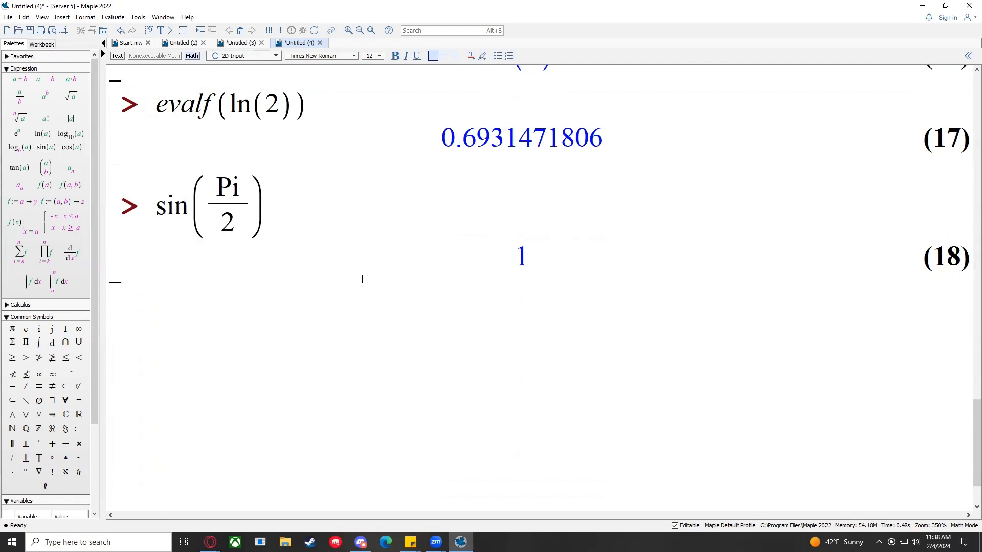
pyautogui.scroll(2, 429, 246)
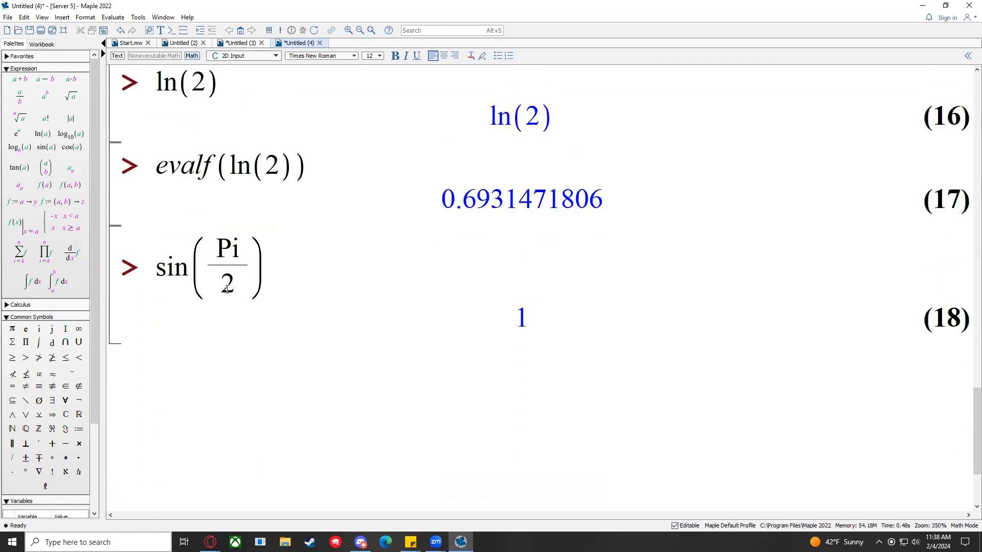
pyautogui.scroll(2, 406, 245)
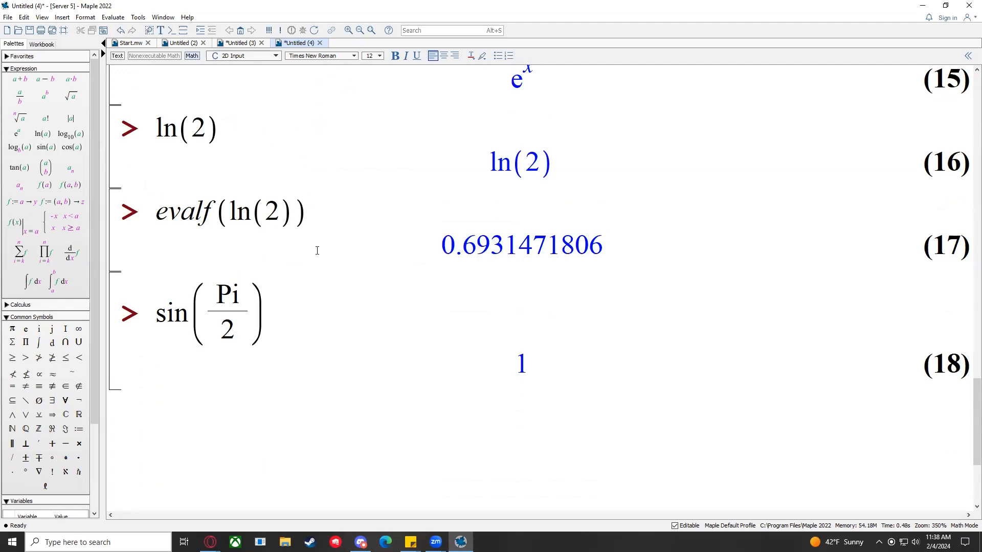
pyautogui.scroll(10, 306, 348)
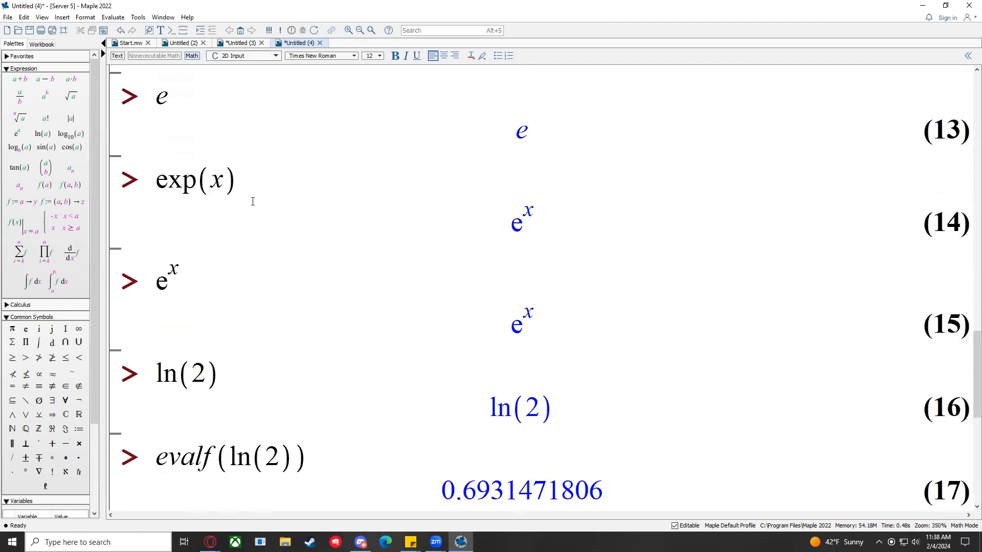
pyautogui.scroll(2, 318, 347)
pyautogui.scroll(-10, 355, 368)
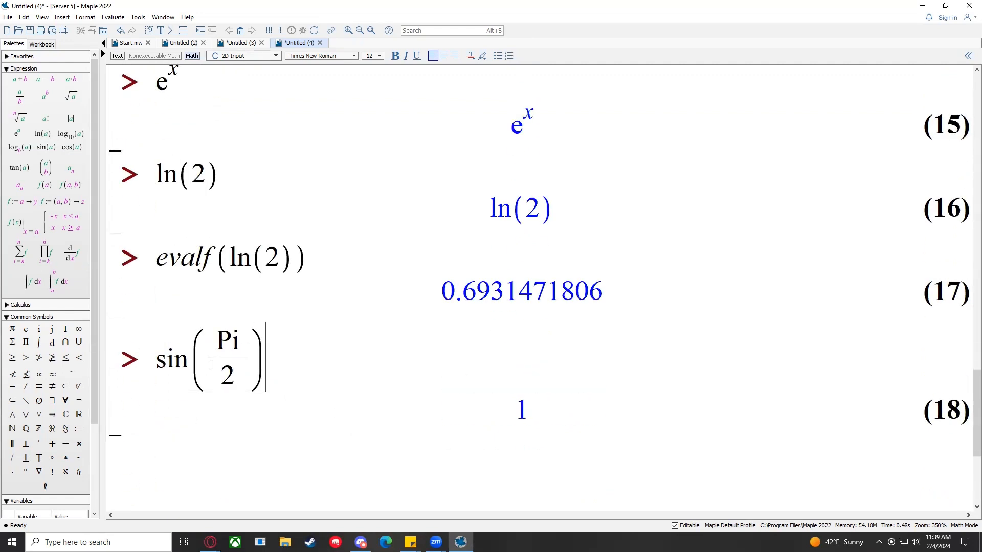
pyautogui.scroll(-3, 293, 357)
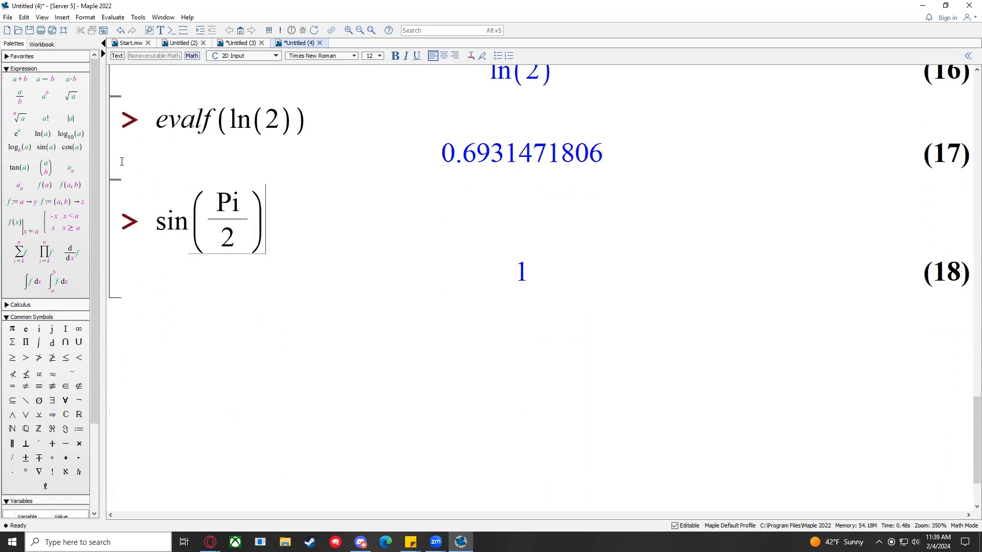
# Step: Add a new input prompt and type f(x) := on it
pyautogui.click(172, 32)
pyautogui.click(175, 324)
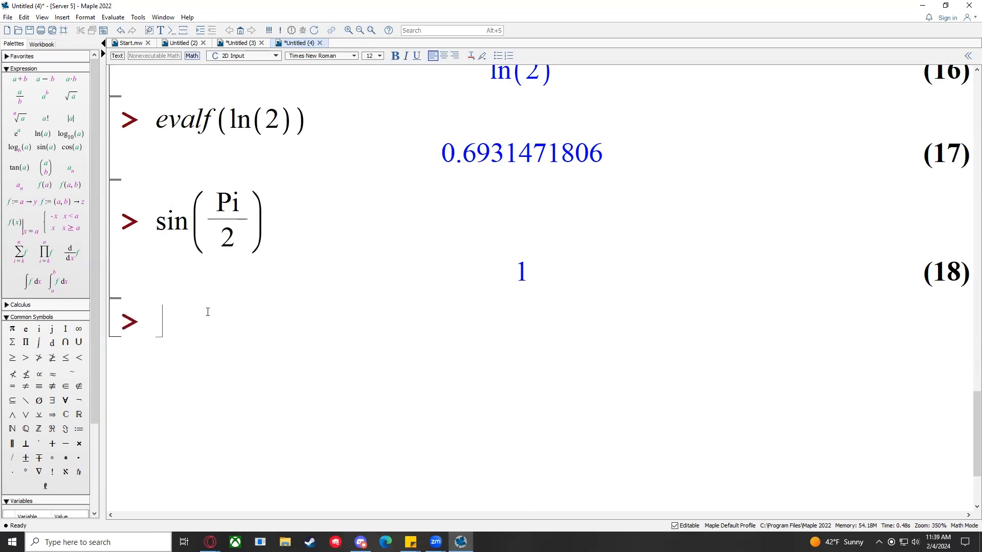
pyautogui.write('f(x)')
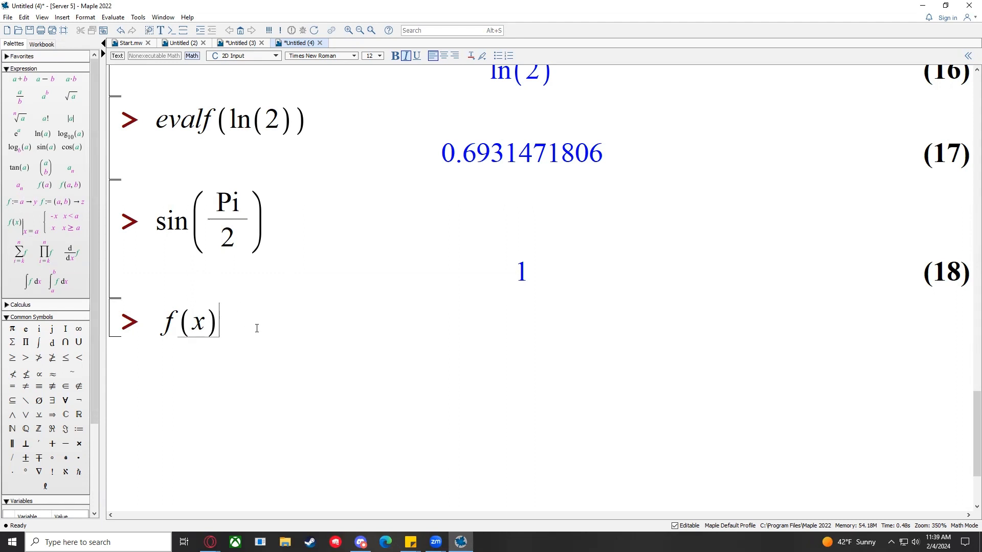
pyautogui.write(':=')
pyautogui.press('Left')
# Step: Highlight the := operator after f(x) and delete it
pyautogui.moveTo(221, 324); pyautogui.dragTo(278, 328)
pyautogui.click(278, 328)
pyautogui.moveTo(220, 323); pyautogui.dragTo(262, 326)
pyautogui.click(261, 325)
pyautogui.press('BackSpace')
pyautogui.press('BackSpace')
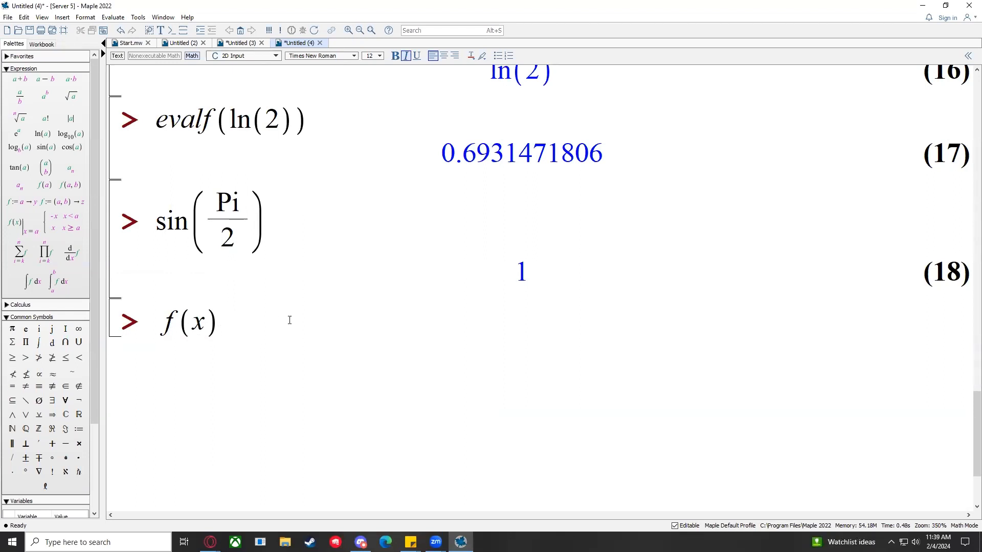
# Step: Select f(x) and try replacing the function name f with g
pyautogui.moveTo(225, 334); pyautogui.dragTo(162, 331)
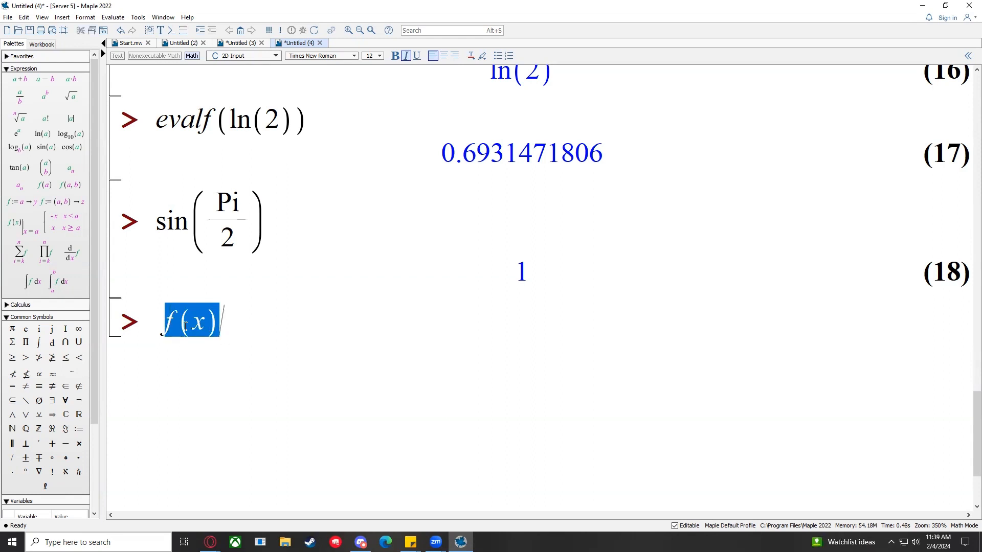
pyautogui.click(186, 326)
pyautogui.click(172, 322)
pyautogui.press('BackSpace')
pyautogui.write('f')
pyautogui.press('BackSpace')
pyautogui.write('g')
pyautogui.press('BackSpace')
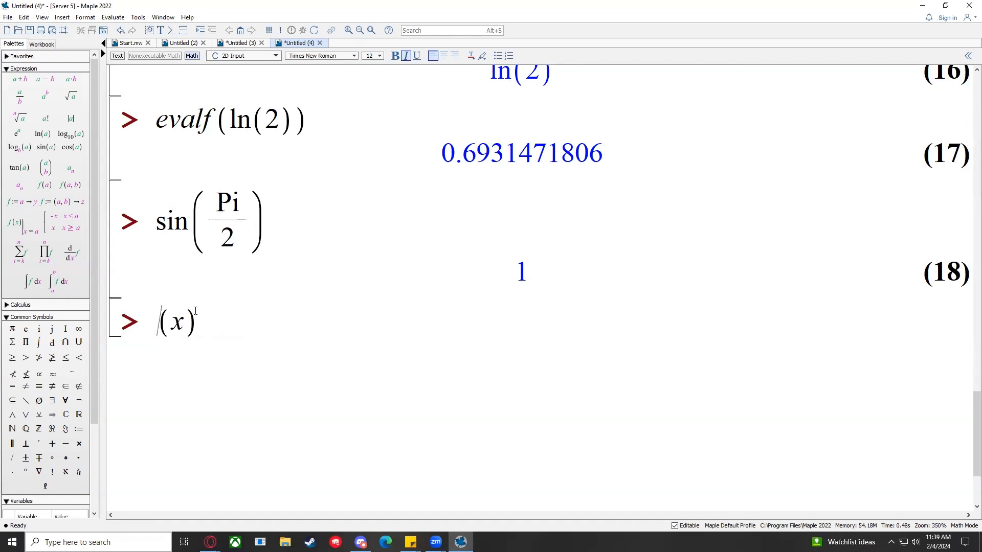
# Step: Try the names h1 and fred, then restore f and retype := after f(x)
pyautogui.write('h1')
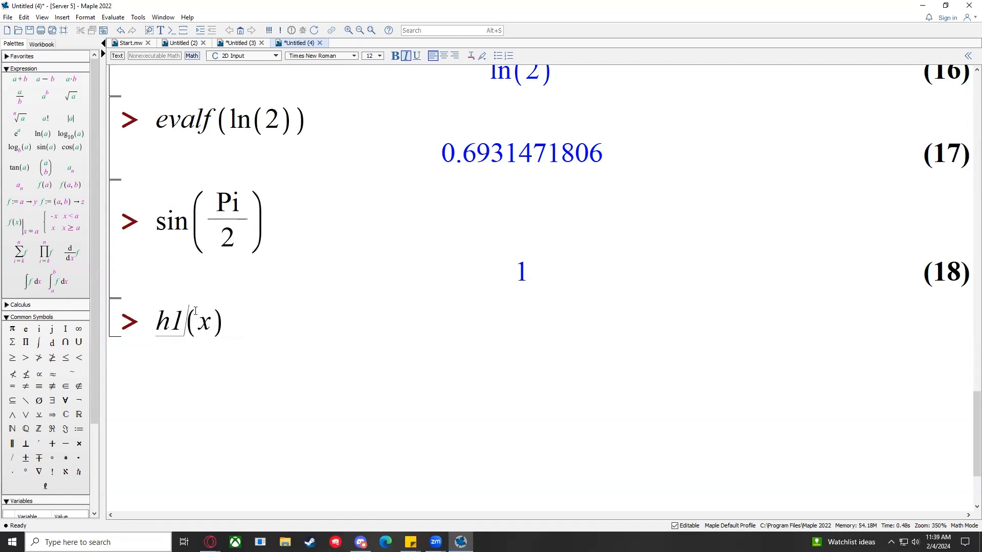
pyautogui.press('BackSpace')
pyautogui.press('BackSpace')
pyautogui.write('fre')
pyautogui.press('BackSpace')
pyautogui.write('ed')
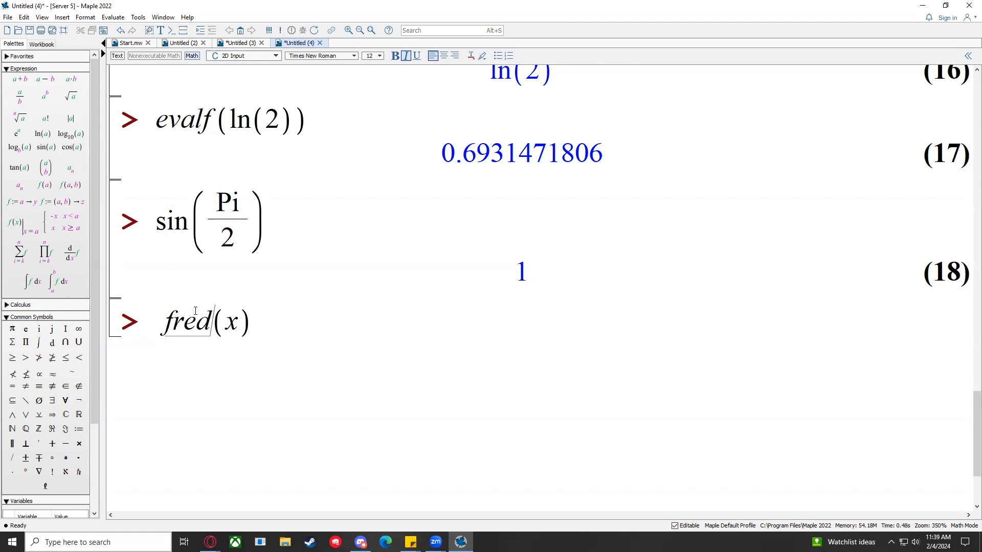
pyautogui.press('BackSpace')
pyautogui.press('BackSpace')
pyautogui.press('BackSpace')
pyautogui.press('Right')
pyautogui.press('Right')
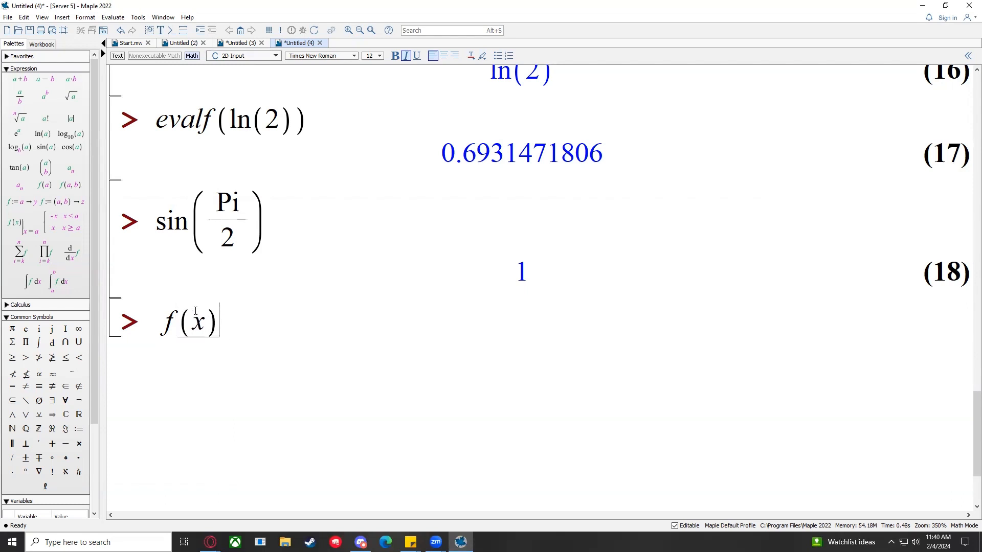
pyautogui.write(':=')
pyautogui.press('Left')
# Step: Complete the definition f(x) := x^2 + 1 and execute it
pyautogui.click(262, 326)
pyautogui.moveTo(165, 320); pyautogui.dragTo(271, 326)
pyautogui.click(280, 325)
pyautogui.write('x^2')
pyautogui.press('Right')
pyautogui.write('+ 1')
pyautogui.press('Return')
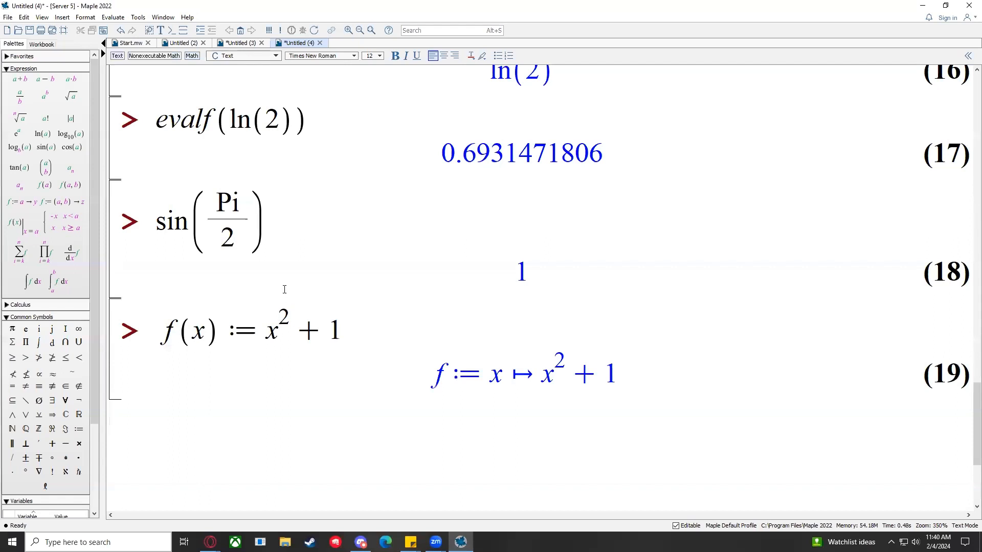
# Step: Highlight parts of the output f := x ↦ x^2 + 1, then re-run to open a new prompt
pyautogui.scroll(-3, 384, 329)
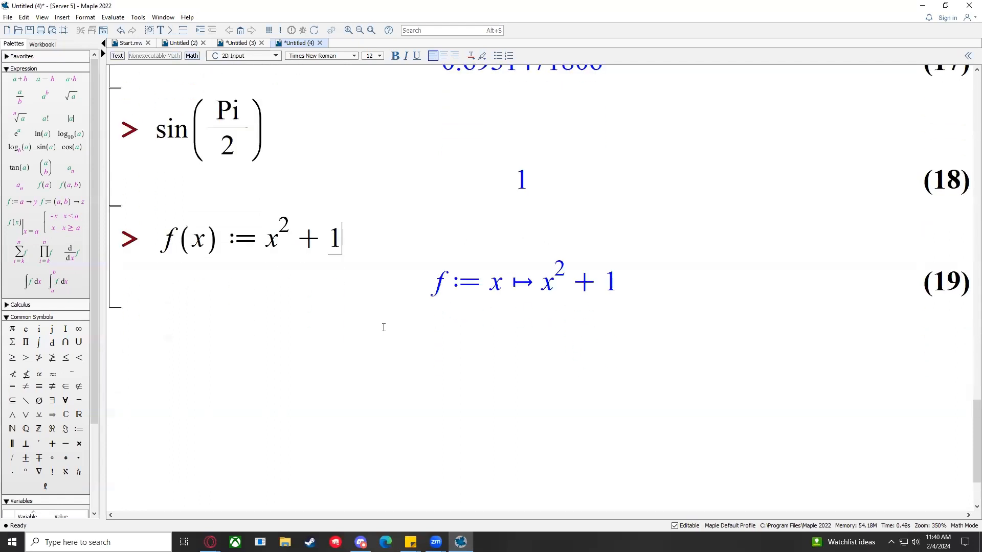
pyautogui.scroll(-2, 355, 316)
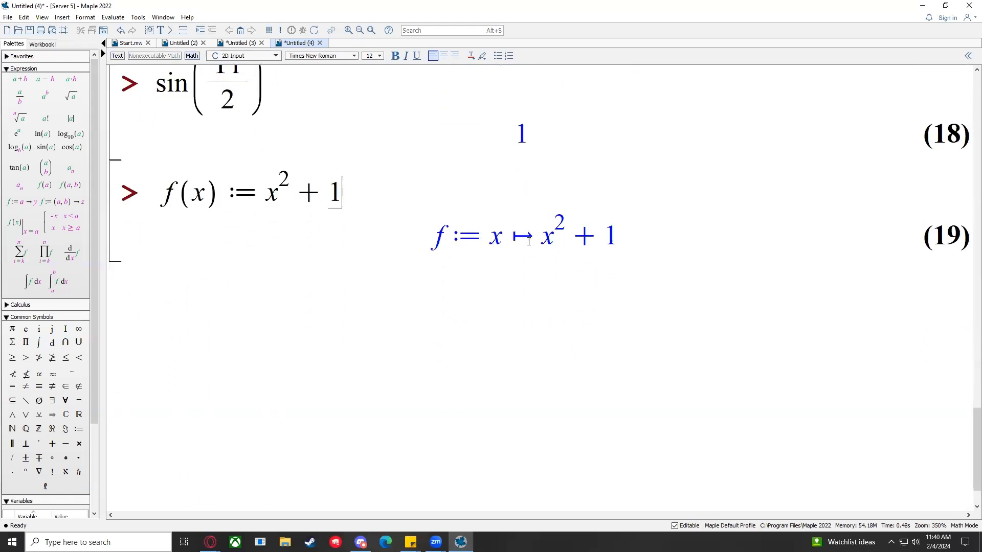
pyautogui.click(530, 236)
pyautogui.click(529, 235)
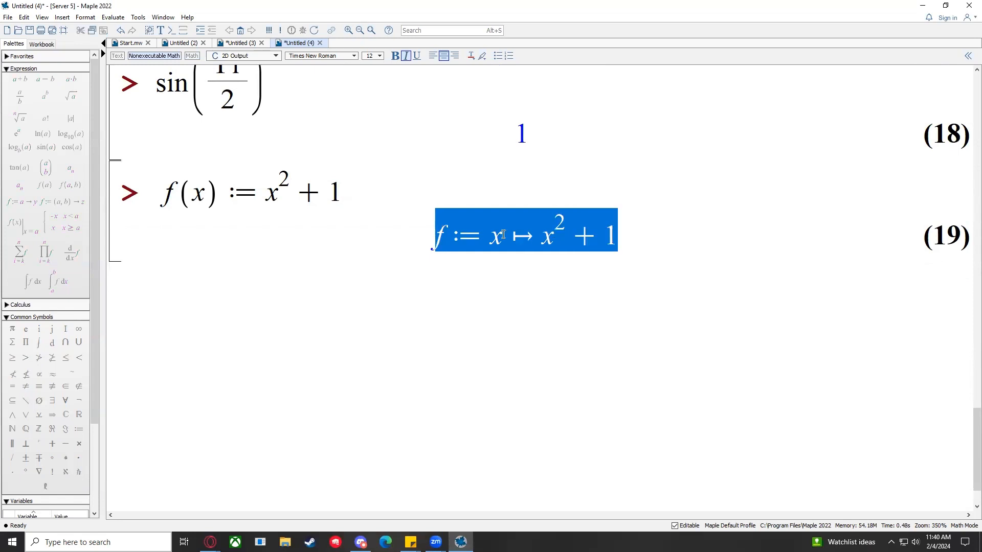
pyautogui.click(571, 244)
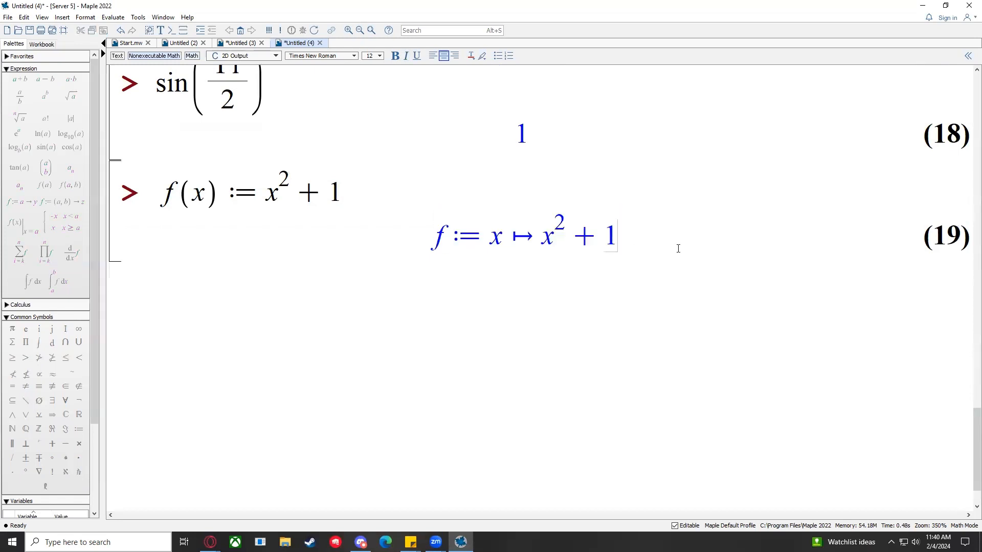
pyautogui.moveTo(530, 236); pyautogui.dragTo(420, 232)
pyautogui.click(420, 232)
pyautogui.click(394, 200)
pyautogui.press('Return')
# Step: Start typing the arrow form f:=x-> on the new prompt, briefly switching worksheets
pyautogui.write('f(')
pyautogui.press('BackSpace')
pyautogui.write('x')
pyautogui.press('BackSpace')
pyautogui.write(':=x->')
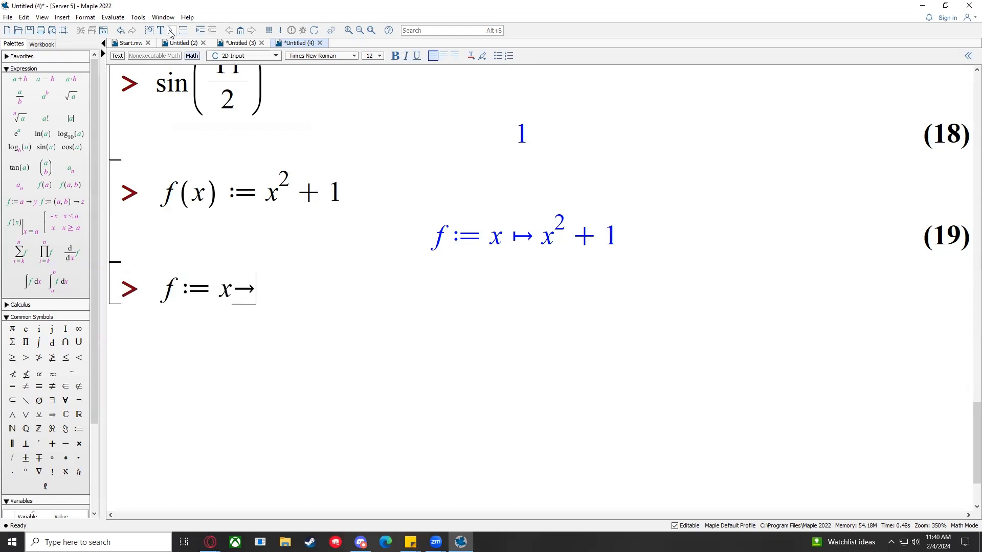
pyautogui.click(180, 43)
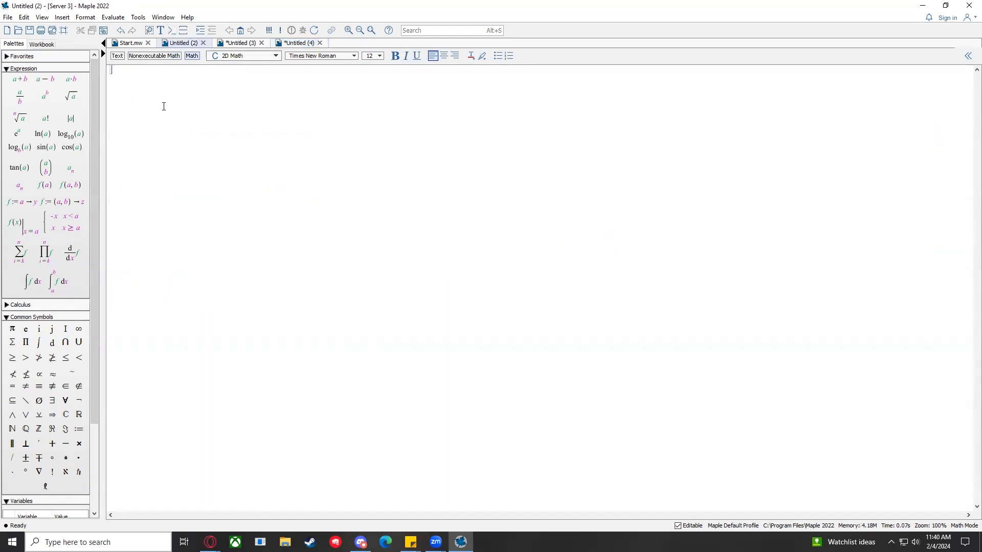
pyautogui.click(297, 43)
# Step: Highlight := in the arrow input and the full f(x) := x^2 + 1 definition
pyautogui.moveTo(174, 290); pyautogui.dragTo(211, 293)
pyautogui.click(210, 293)
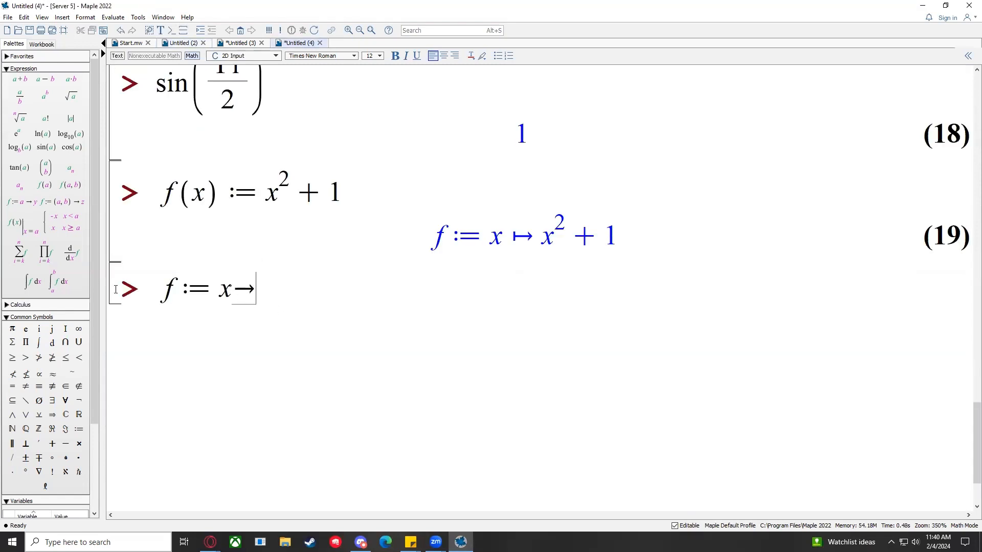
pyautogui.click(172, 187)
pyautogui.moveTo(165, 191); pyautogui.dragTo(366, 180)
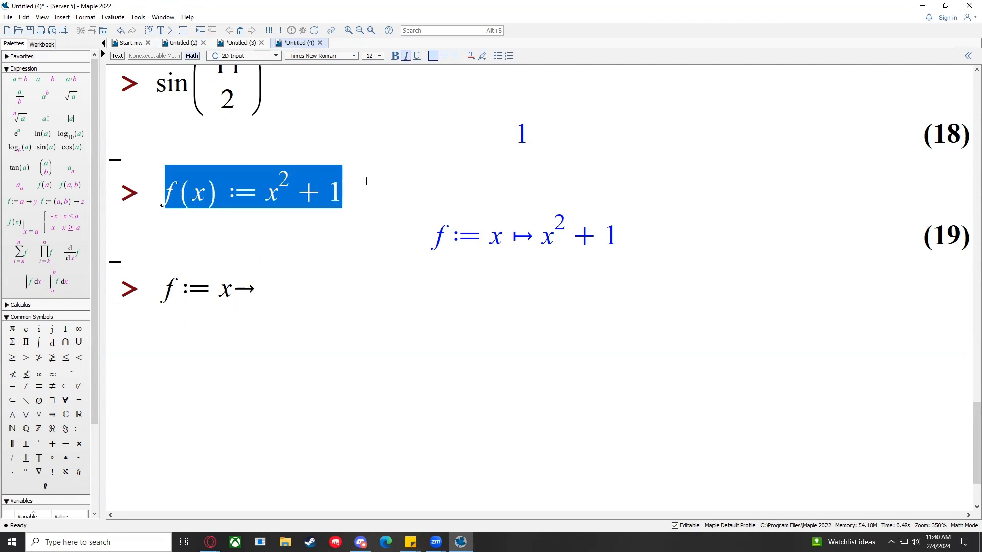
pyautogui.click(267, 278)
pyautogui.click(164, 195)
pyautogui.moveTo(164, 195); pyautogui.dragTo(366, 198)
pyautogui.click(248, 199)
# Step: Highlight f(x), then select and delete the unfinished f := x-> input
pyautogui.moveTo(164, 194); pyautogui.dragTo(219, 200)
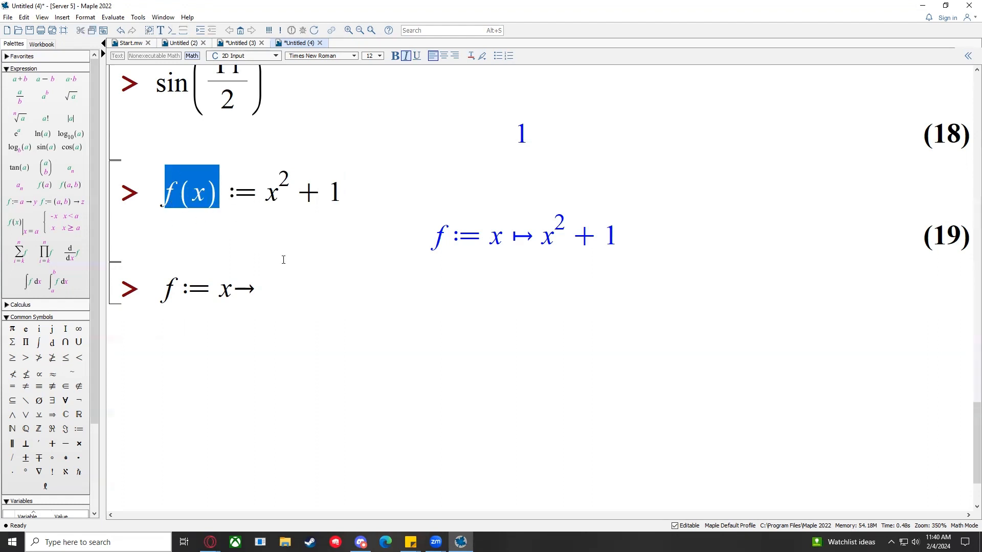
pyautogui.click(262, 287)
pyautogui.click(161, 287)
pyautogui.moveTo(161, 287)
pyautogui.mouseDown()
pyautogui.moveTo(291, 284)
pyautogui.moveTo(161, 287)
pyautogui.mouseUp()
pyautogui.click(293, 290)
pyautogui.press('Delete')
# Step: Compare f(x) := in the definition with f := x ↦ in output (19)
pyautogui.moveTo(165, 194); pyautogui.dragTo(326, 195)
pyautogui.click(353, 198)
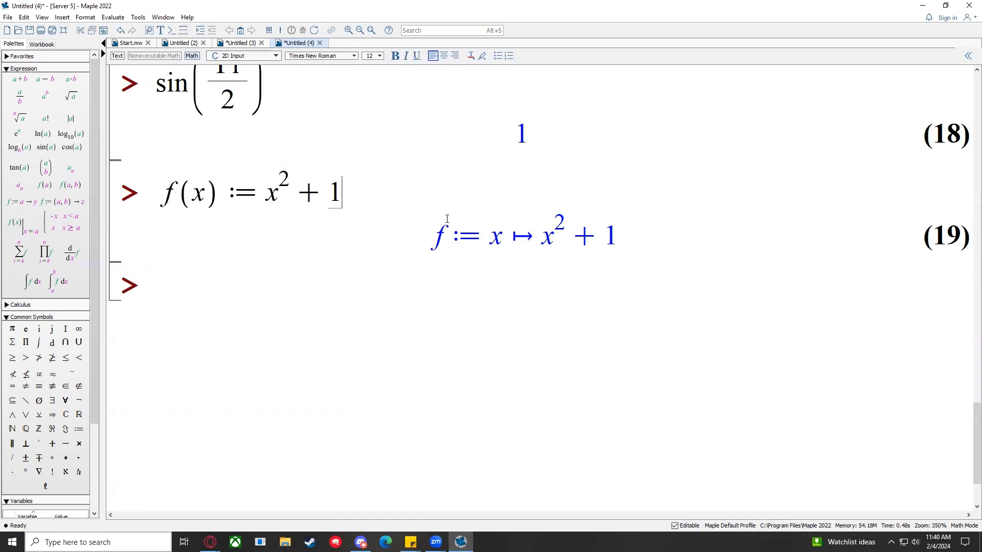
pyautogui.moveTo(526, 237); pyautogui.dragTo(438, 237)
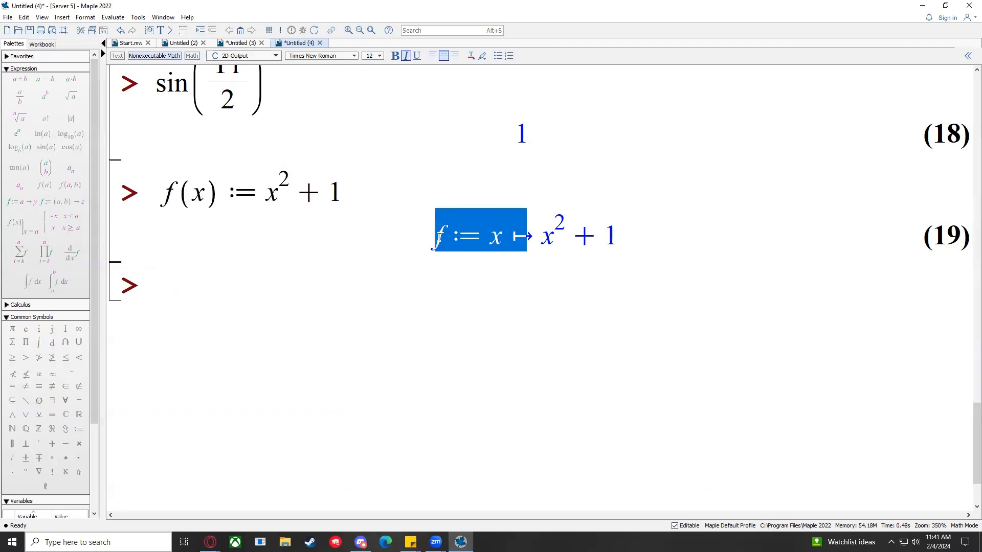
pyautogui.moveTo(156, 199); pyautogui.dragTo(221, 200)
pyautogui.moveTo(438, 238); pyautogui.dragTo(520, 250)
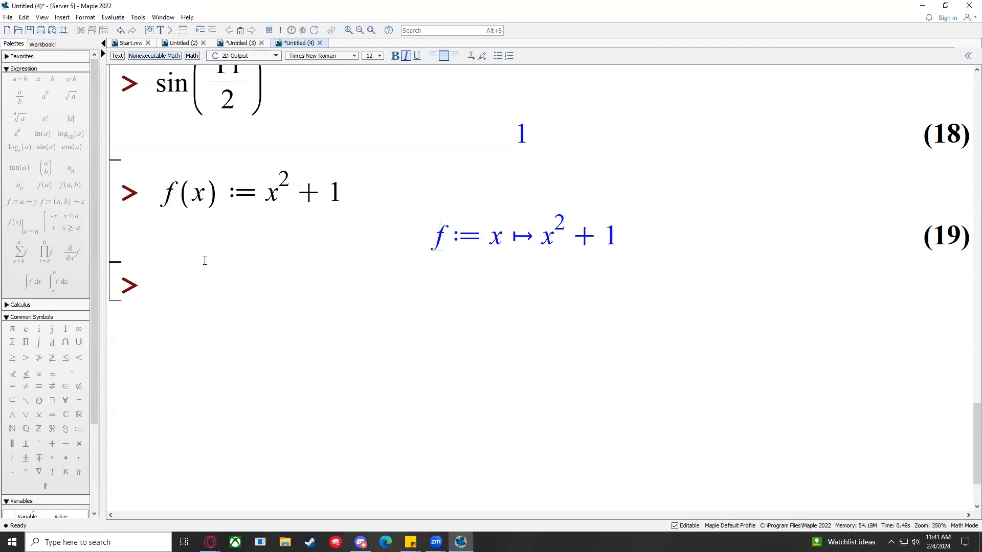
pyautogui.click(227, 281)
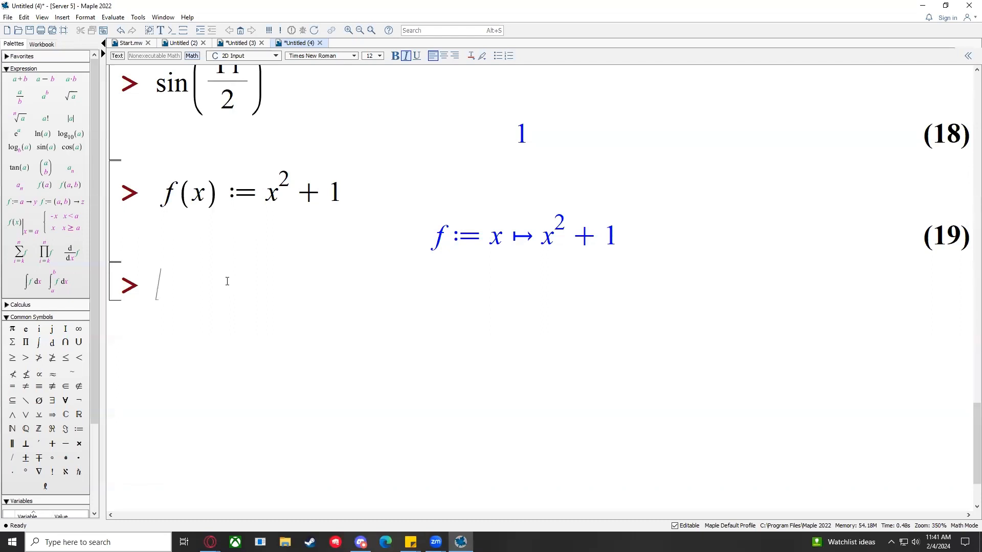
# Step: Evaluate f(0), which returns 1 as output (20)
pyautogui.write('f')
pyautogui.write('*')
pyautogui.press('BackSpace')
pyautogui.write('(0)')
pyautogui.press('Return')
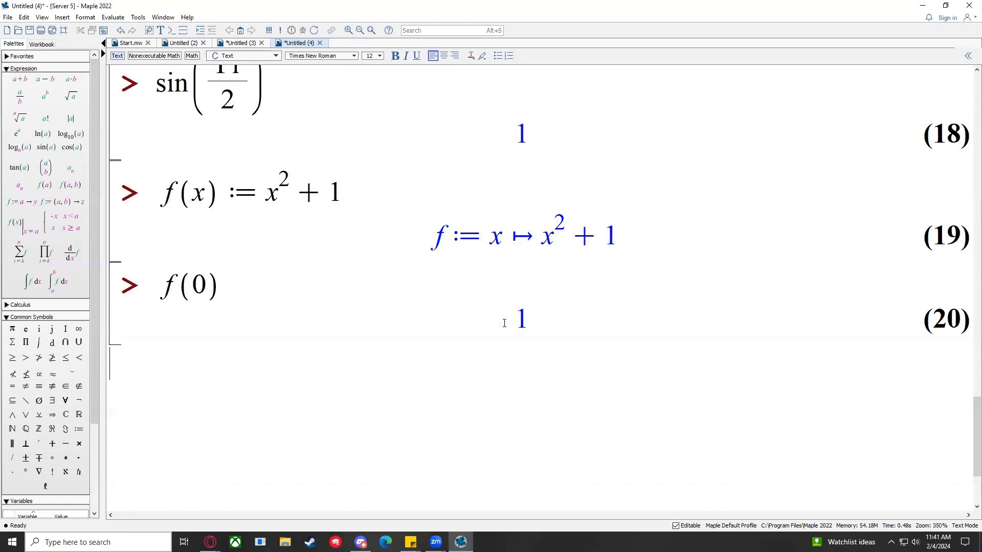
pyautogui.click(212, 266)
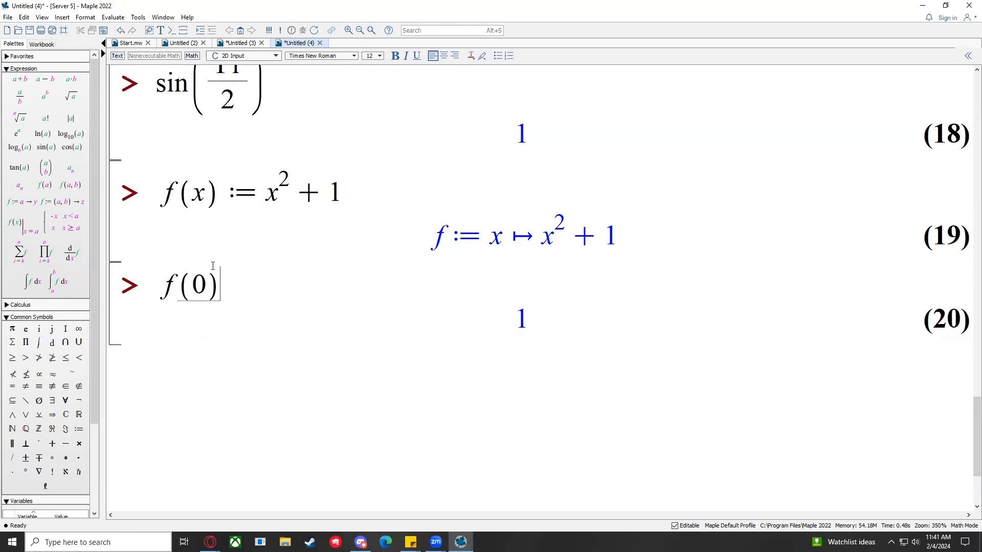
pyautogui.press('Return')
# Step: Evaluate f(1000), which returns 1000001 as output (21)
pyautogui.write('f(1000)')
pyautogui.press('Return')
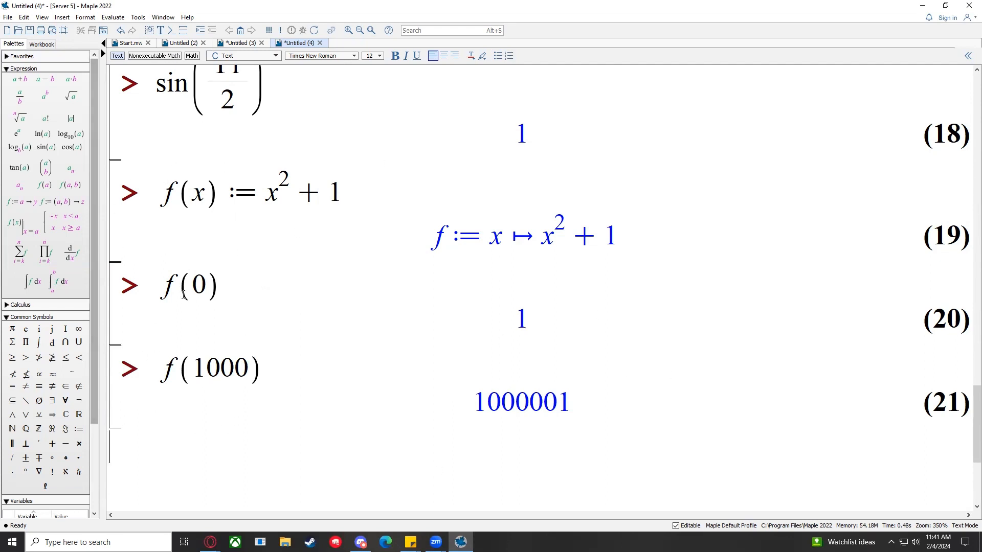
pyautogui.click(266, 365)
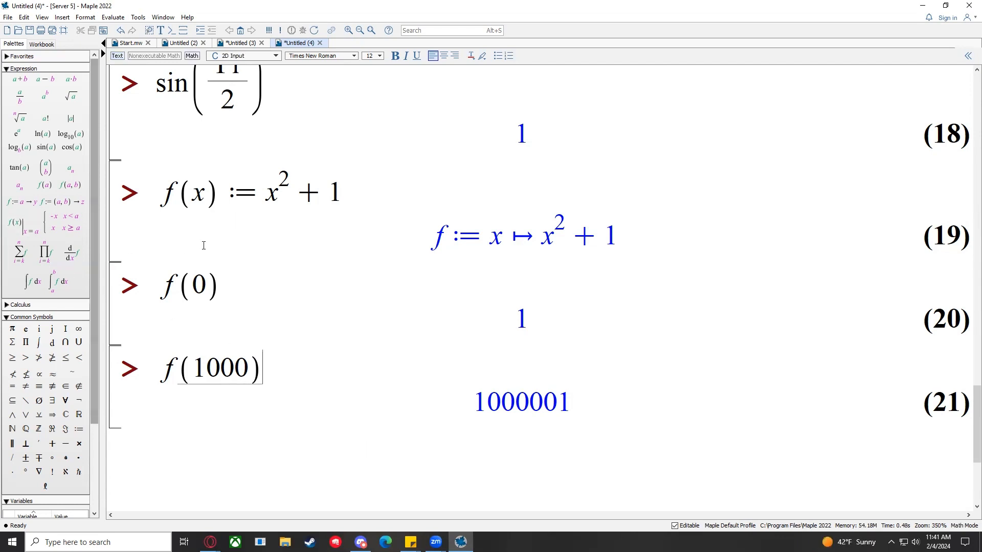
pyautogui.scroll(-3, 220, 225)
pyautogui.scroll(4, 307, 215)
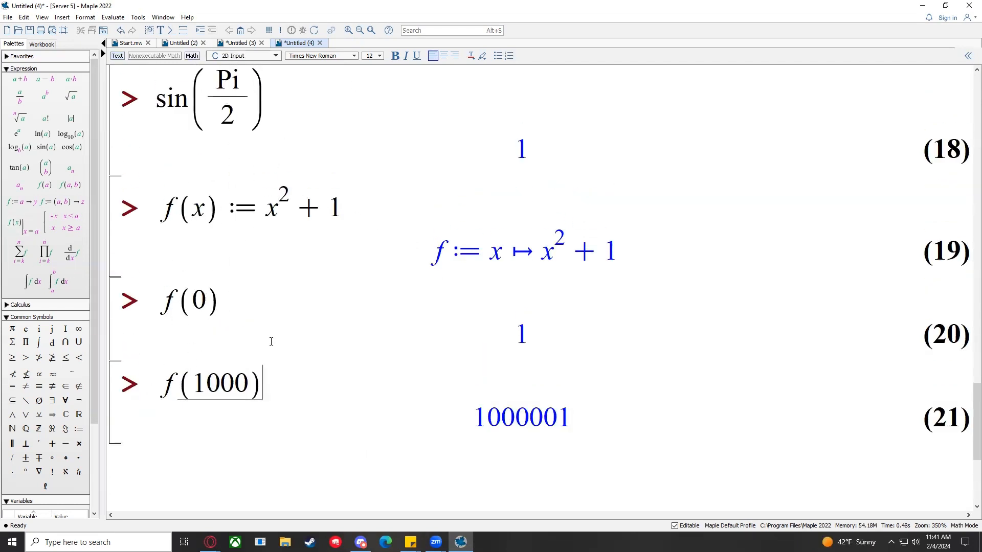
pyautogui.scroll(-2, 272, 339)
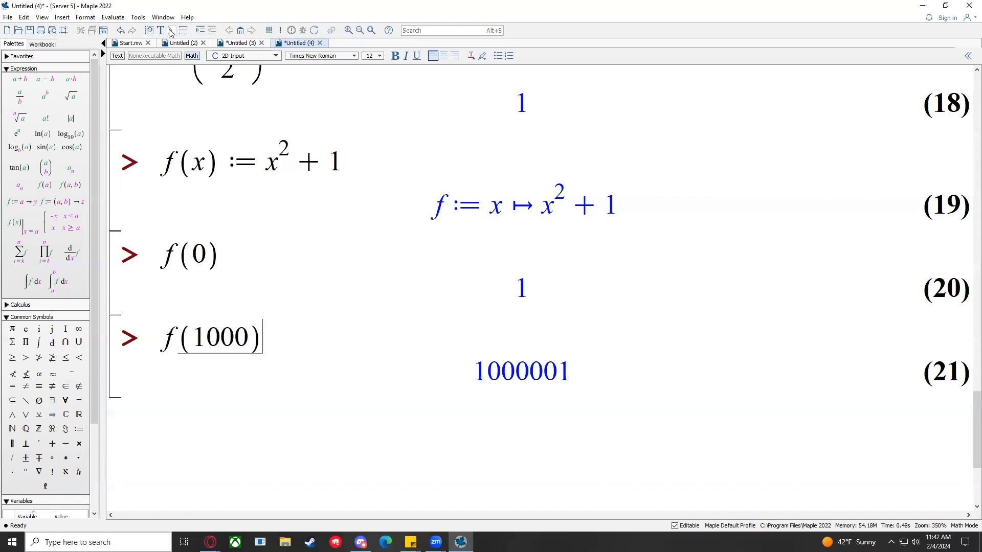
# Step: Enter solve(f(x) = 0) on a new prompt below output (21) and execute it
pyautogui.press('Return')
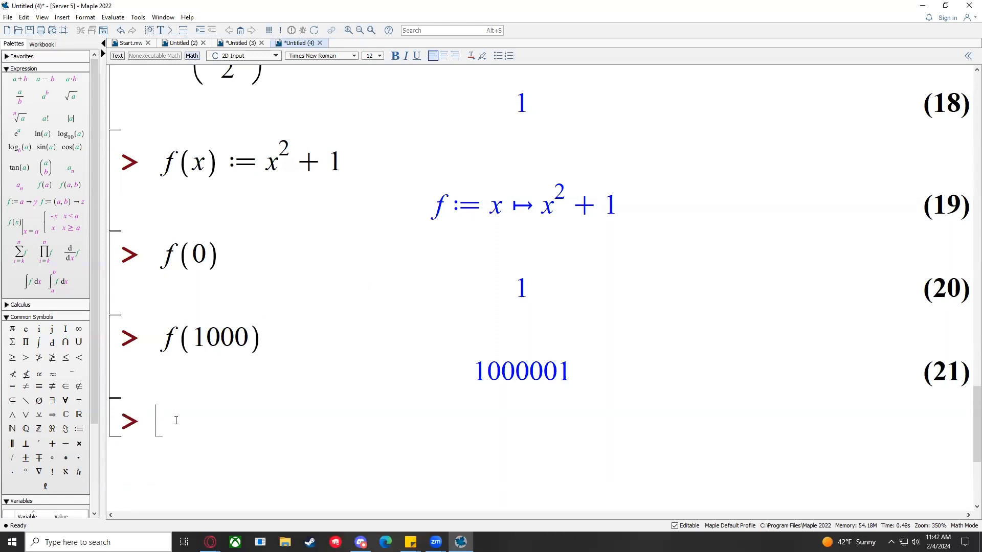
pyautogui.click(189, 417)
pyautogui.write('solve(')
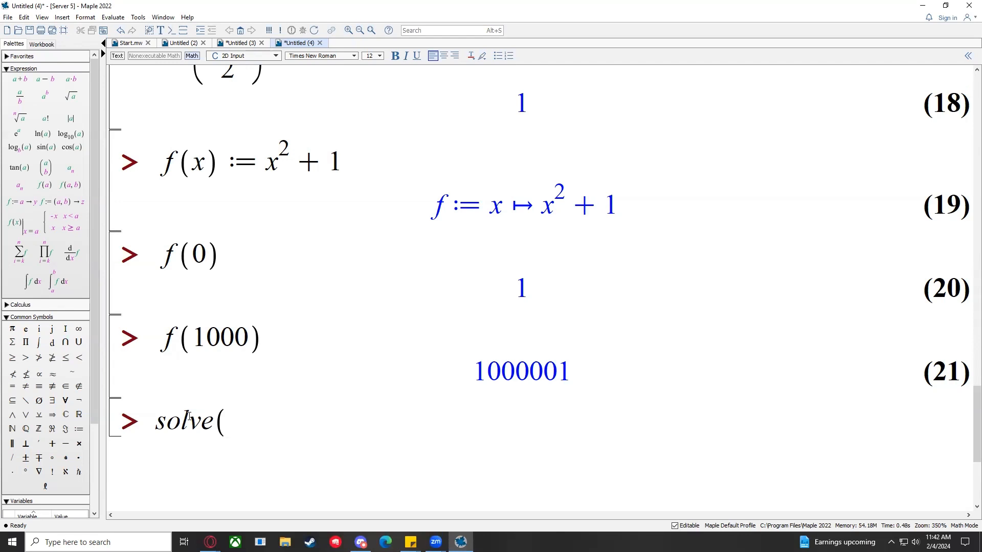
pyautogui.write('f(x)=0')
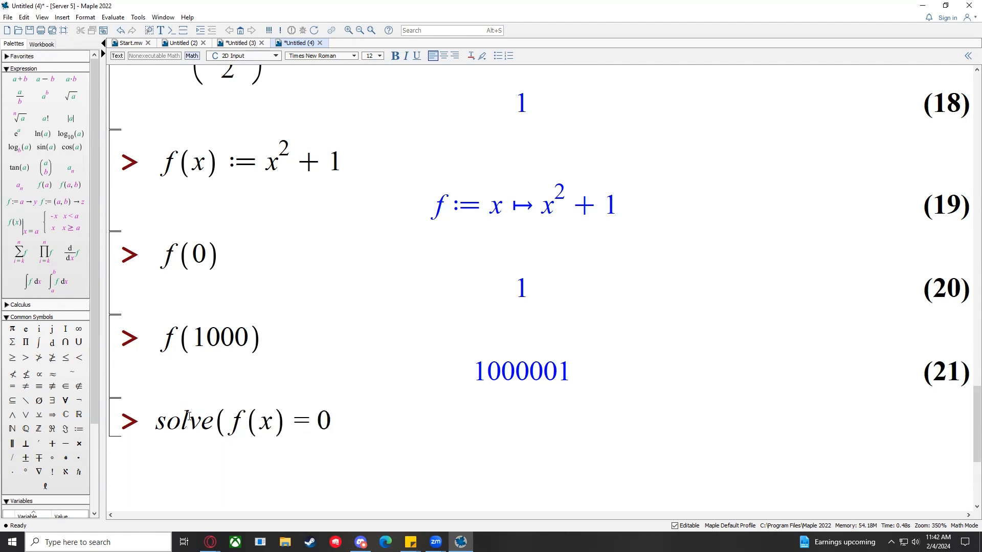
pyautogui.write(')')
pyautogui.moveTo(229, 422); pyautogui.dragTo(332, 419)
pyautogui.click(332, 419)
pyautogui.click(355, 420)
pyautogui.moveTo(529, 207); pyautogui.dragTo(596, 230)
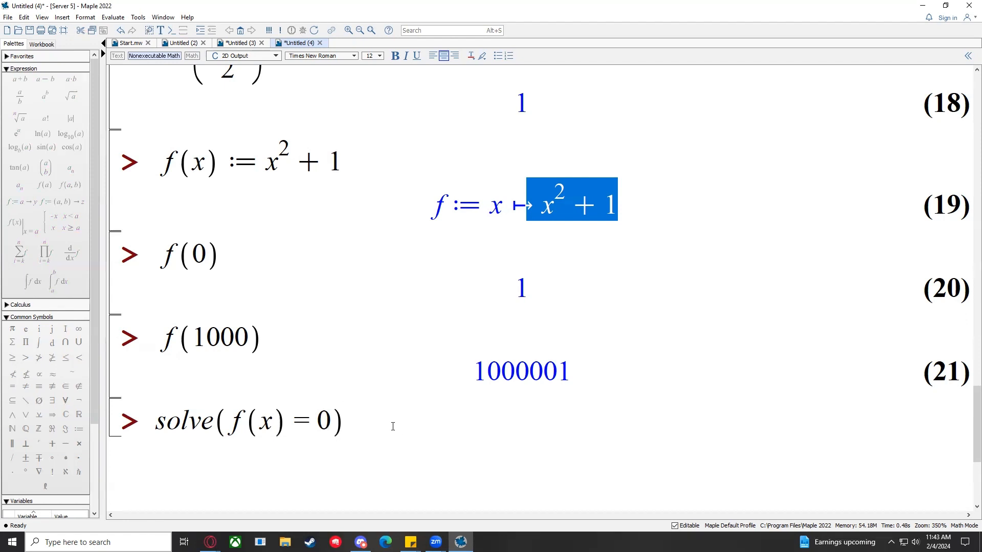
pyautogui.click(392, 426)
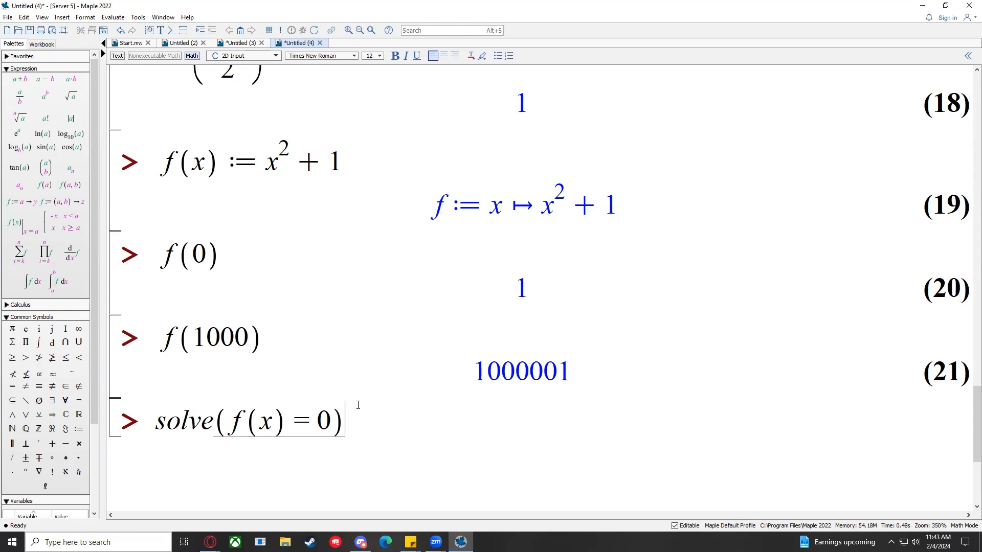
pyautogui.press('Return')
# Step: Highlight the roots I, −I in output (22) and re-run solve to leave an empty prompt below
pyautogui.moveTo(493, 445); pyautogui.dragTo(478, 458)
pyautogui.click(588, 449)
pyautogui.click(477, 456)
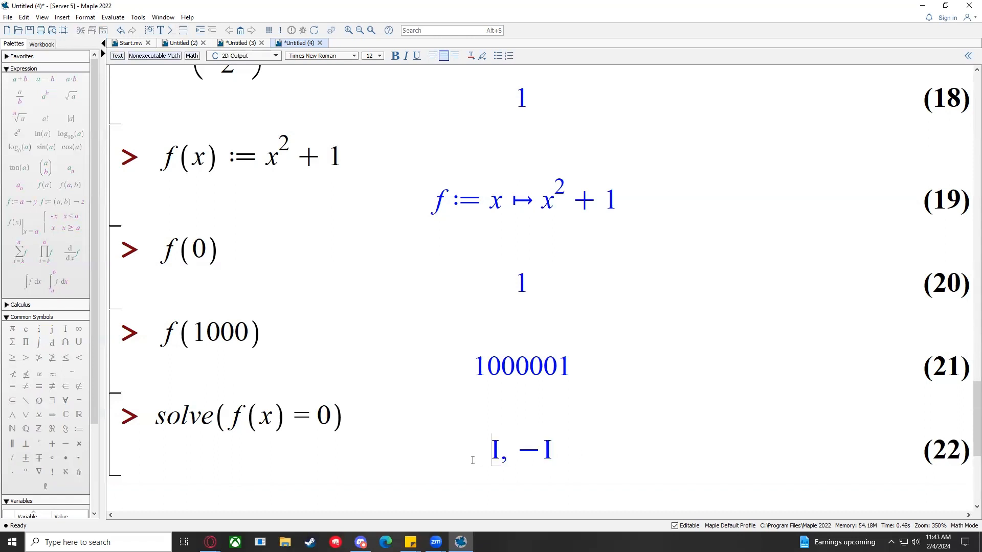
pyautogui.keyDown('shift'); pyautogui.click(566, 448); pyautogui.keyUp('shift')
pyautogui.click(565, 448)
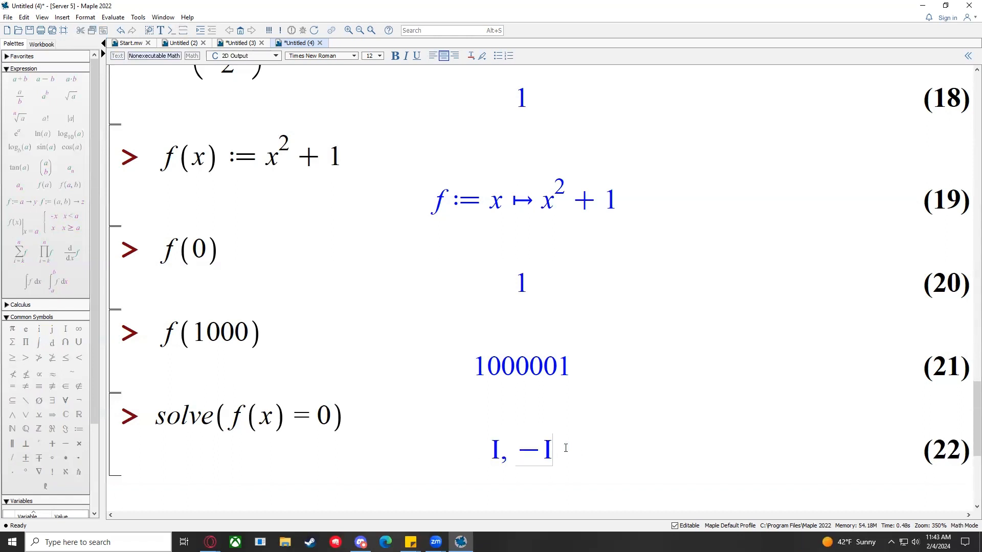
pyautogui.moveTo(565, 448); pyautogui.dragTo(450, 450)
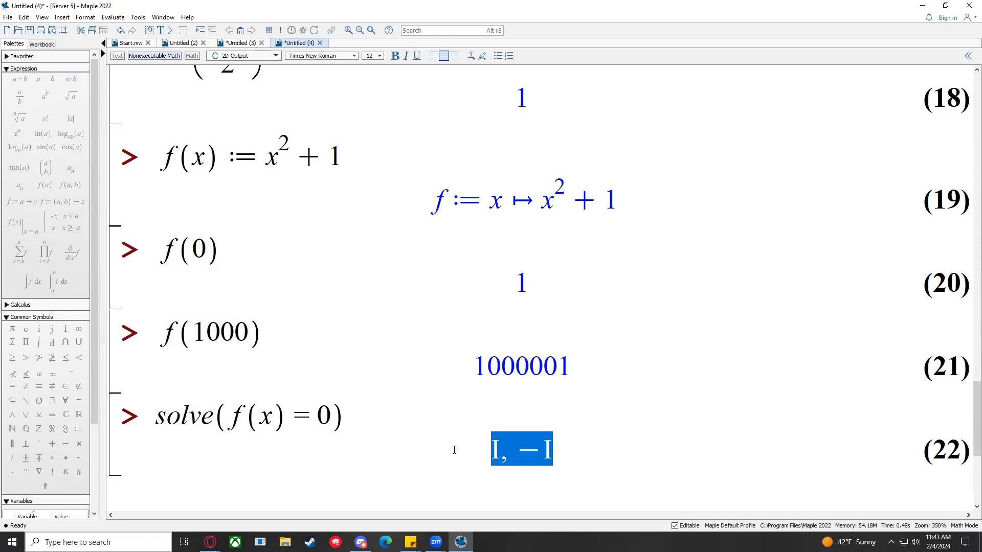
pyautogui.click(454, 450)
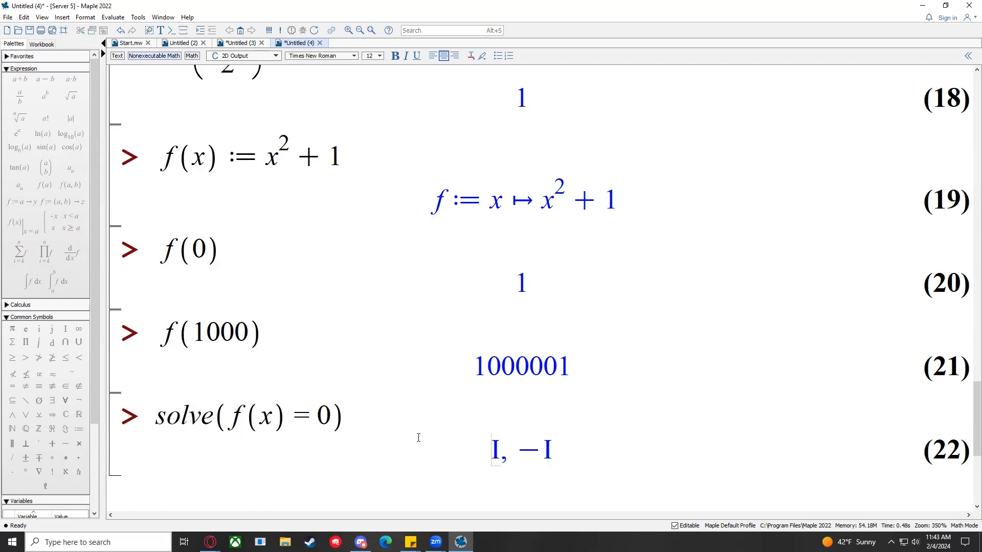
pyautogui.scroll(-5, 419, 437)
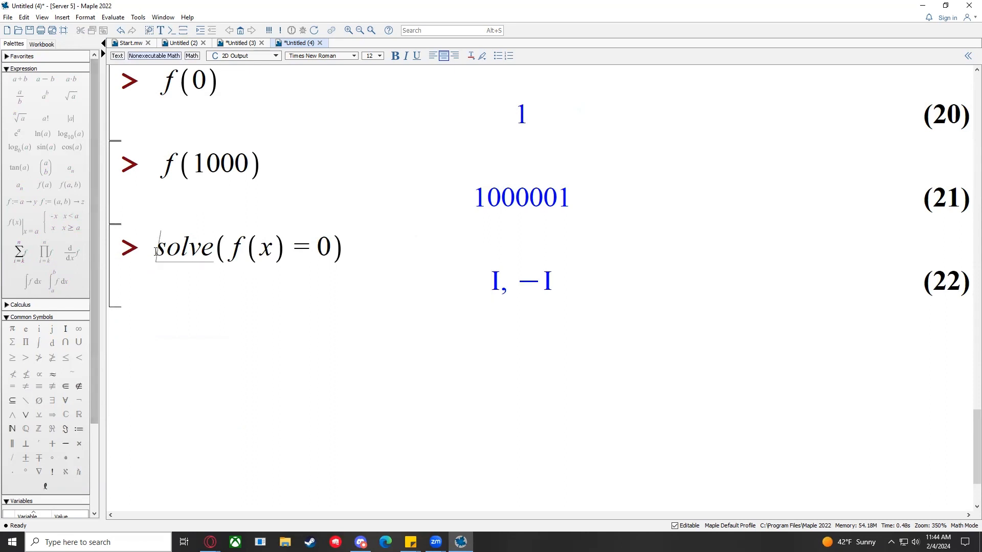
pyautogui.click(350, 247)
pyautogui.press('Return')
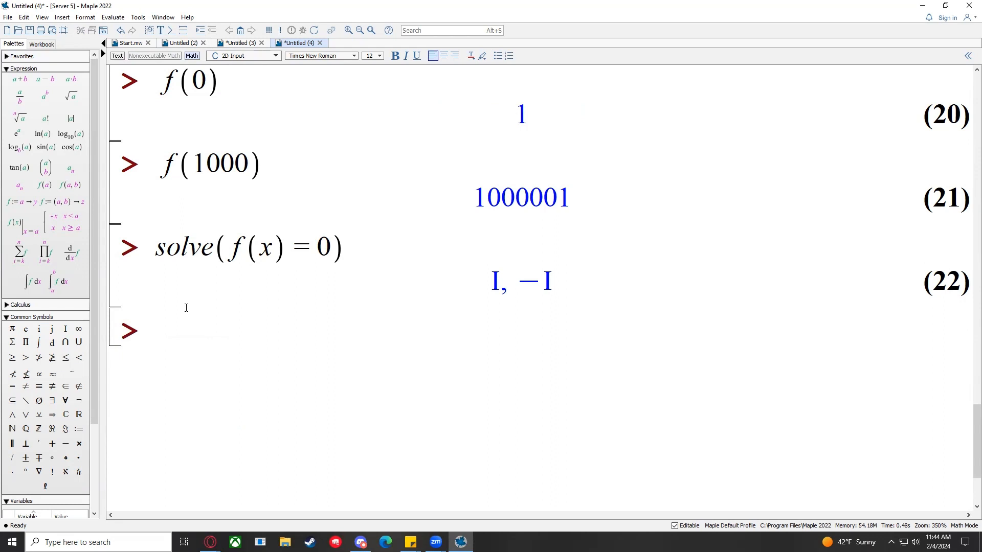
pyautogui.moveTo(476, 276); pyautogui.dragTo(587, 281)
# Step: Enter fsolve(f(x) = 0) in the empty prompt below the solve result
pyautogui.click(587, 280)
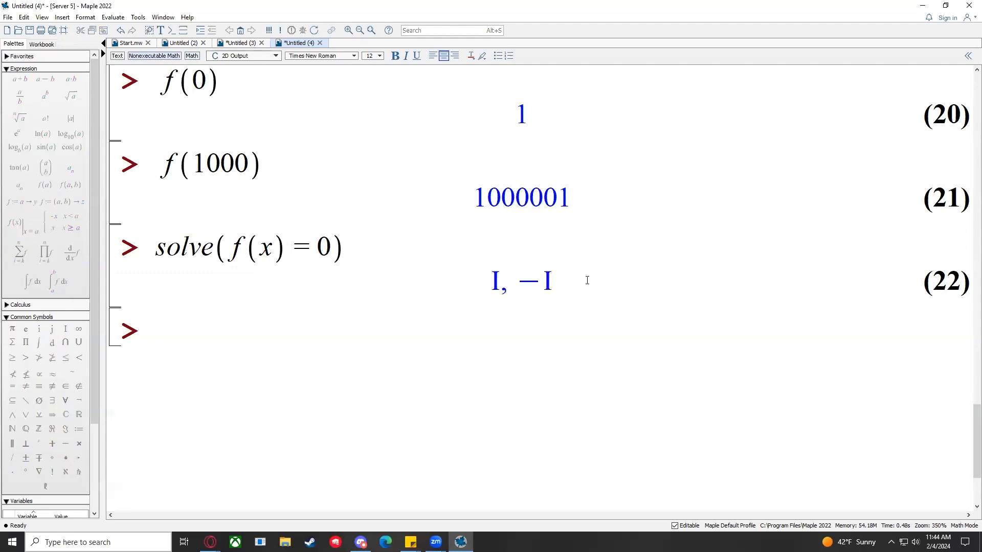
pyautogui.click(261, 322)
pyautogui.write('f')
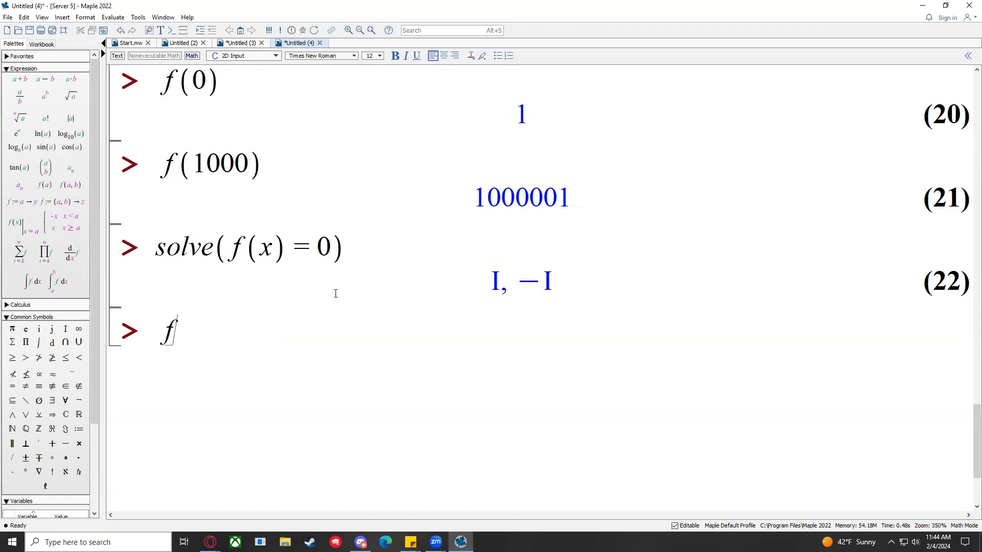
pyautogui.press('BackSpace')
pyautogui.write('fso')
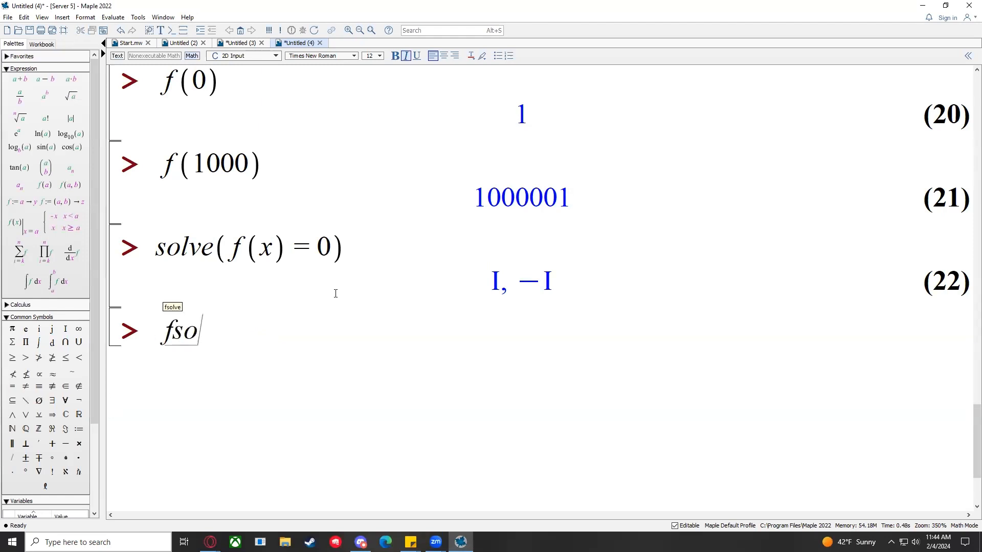
pyautogui.write('lve(f(x) = 0')
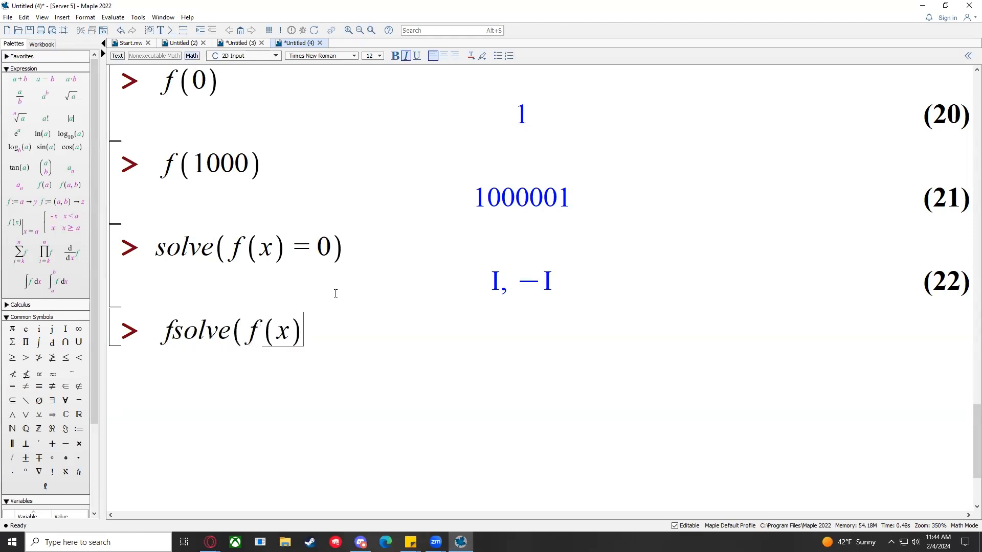
pyautogui.write(')')
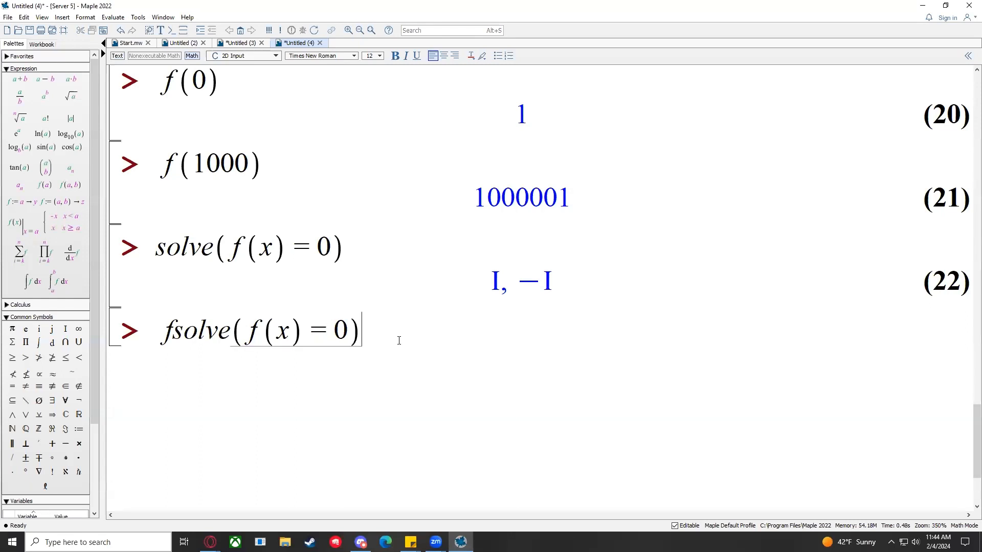
# Step: Compare with the I, −I solve result, then run fsolve, which finds no real roots
pyautogui.moveTo(489, 280); pyautogui.dragTo(561, 278)
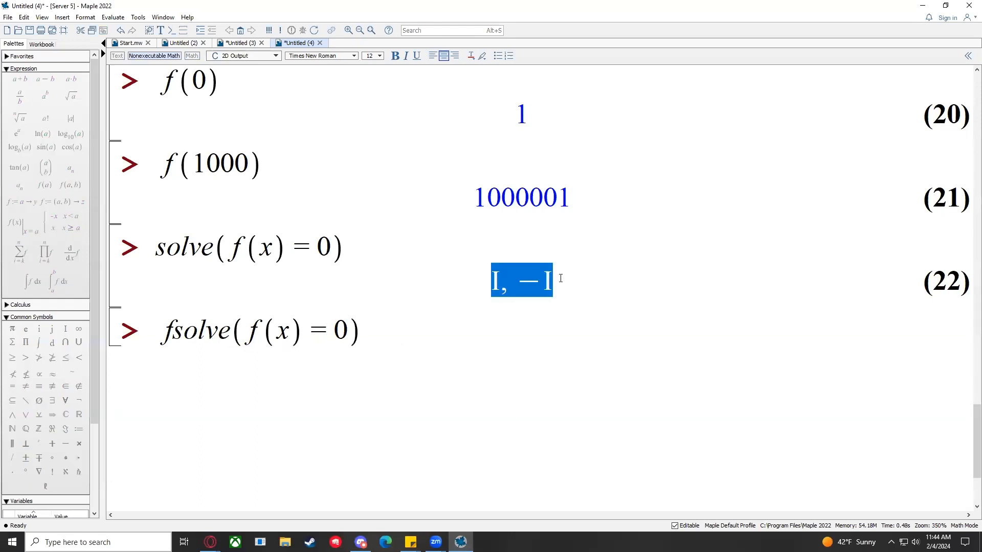
pyautogui.click(383, 339)
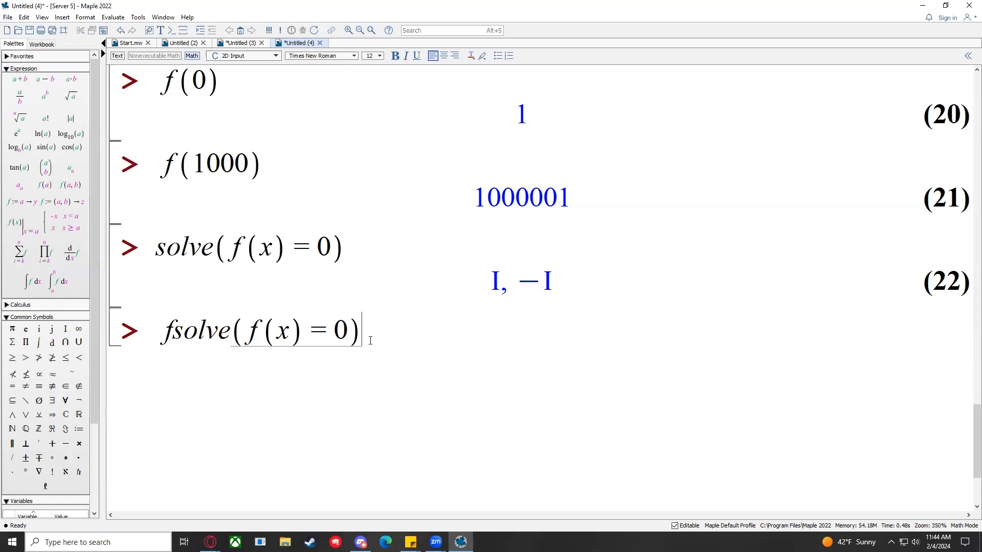
pyautogui.press('Return')
pyautogui.click(379, 327)
pyautogui.scroll(1, 294, 369)
pyautogui.scroll(1, 313, 390)
pyautogui.scroll(-1, 237, 345)
pyautogui.scroll(-1, 223, 325)
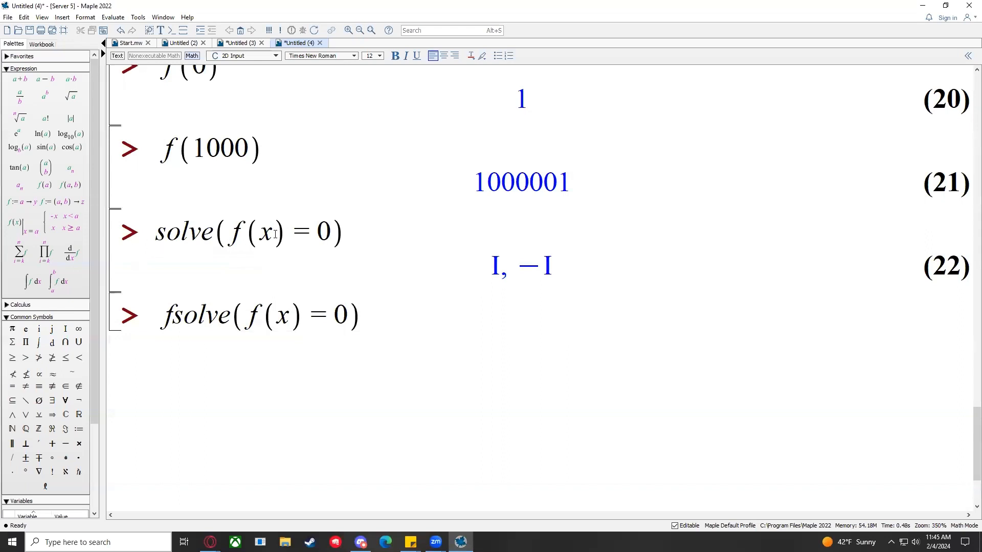
# Step: Insert a new prompt and run plot(f(x)) to draw the parabola over −10 to 10
pyautogui.click(175, 31)
pyautogui.write('plot(')
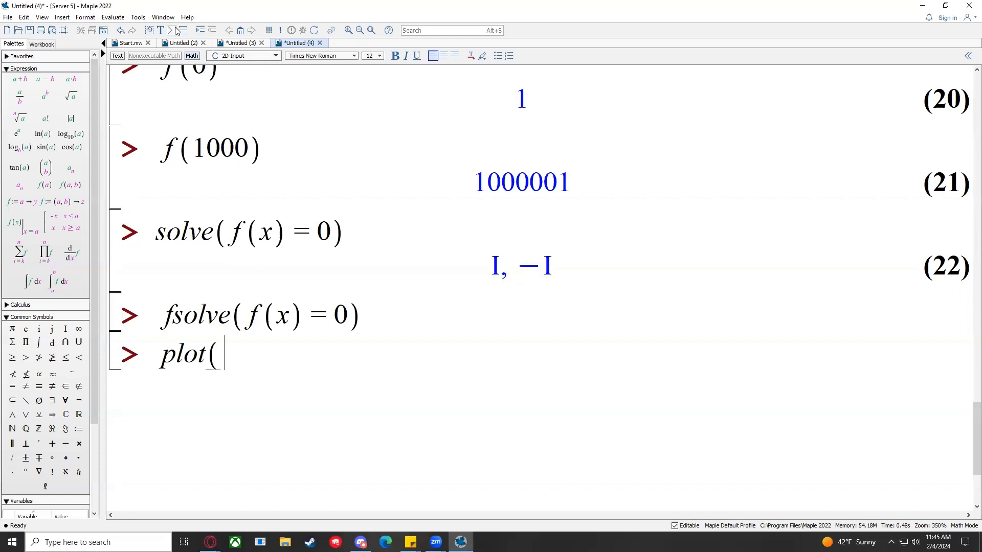
pyautogui.write('f(x))')
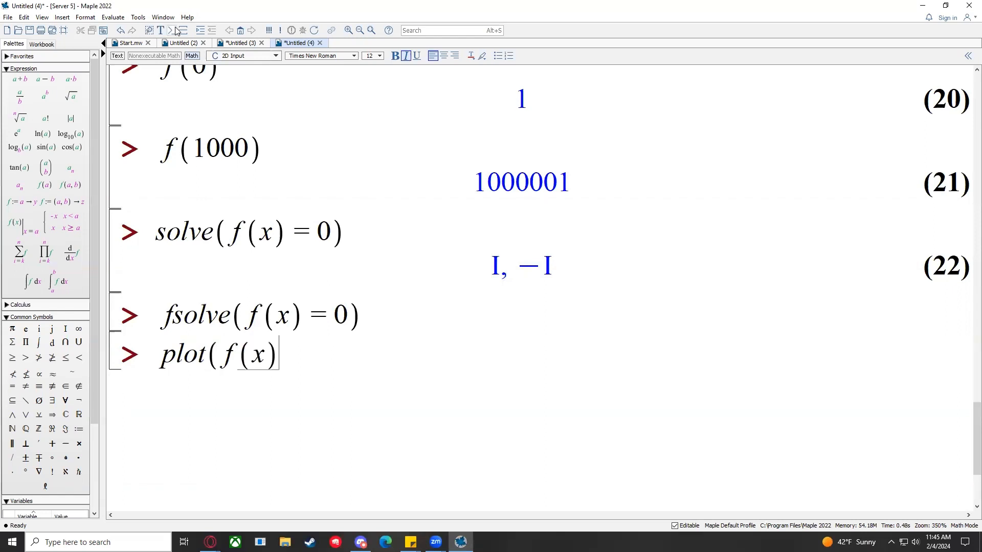
pyautogui.press('Return')
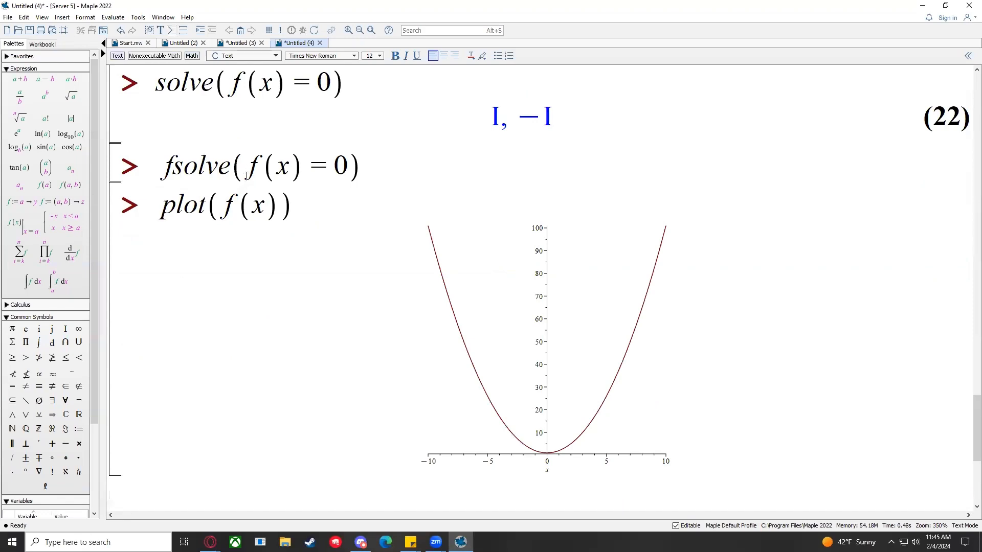
# Step: Compare the f(x) := x^2 + 1 definition with the plot(f(x)) command
pyautogui.scroll(6, 247, 176)
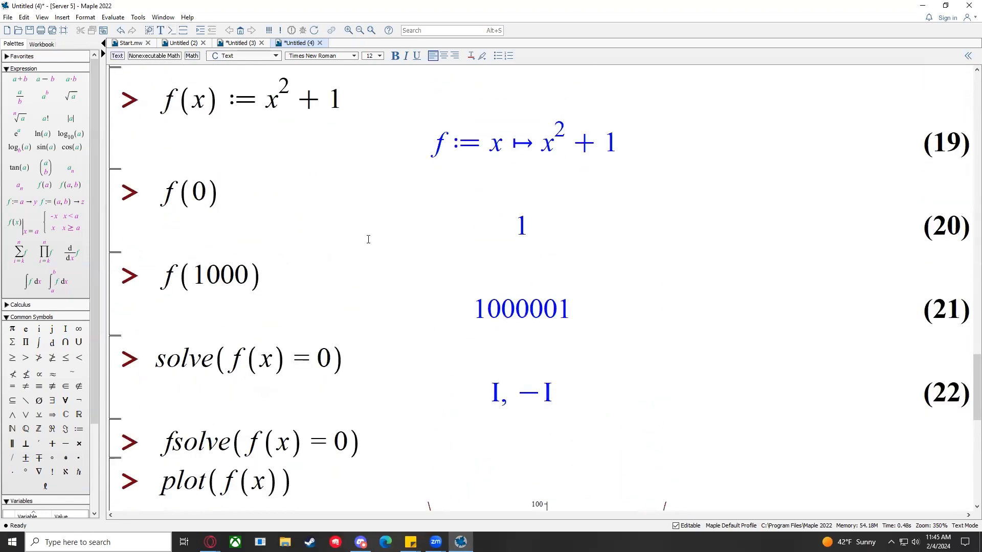
pyautogui.scroll(-1, 351, 228)
pyautogui.scroll(1, 264, 152)
pyautogui.click(340, 93)
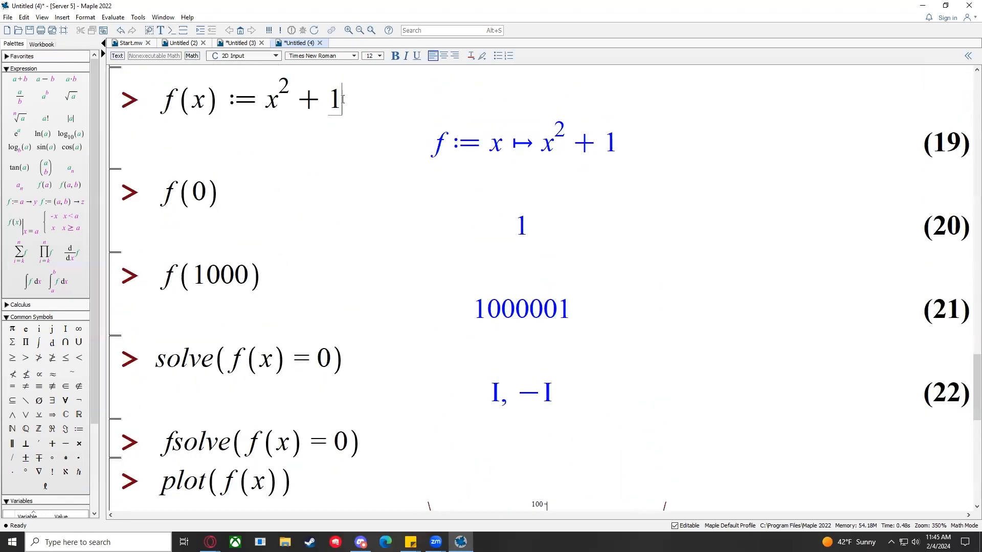
pyautogui.moveTo(154, 99); pyautogui.dragTo(372, 93)
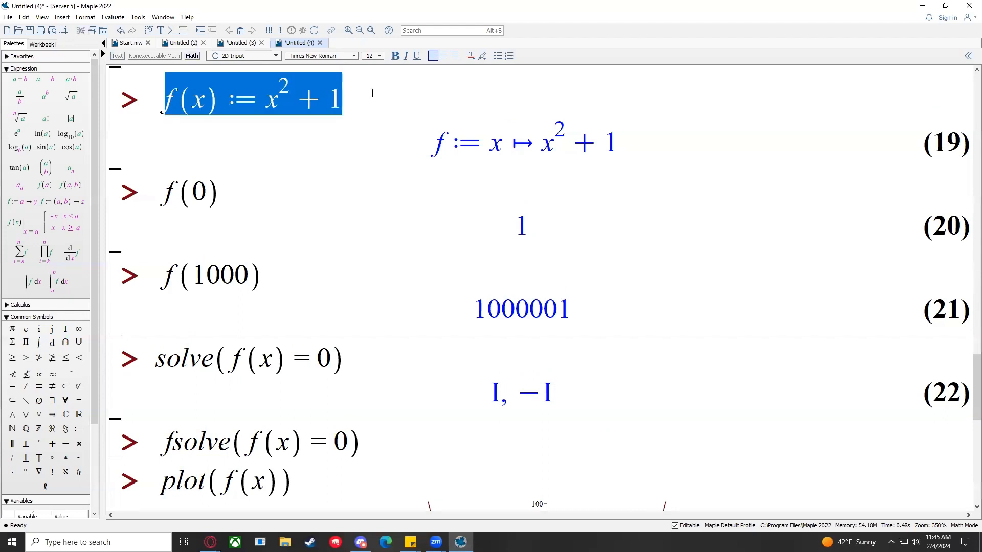
pyautogui.scroll(-5, 372, 93)
pyautogui.moveTo(163, 406); pyautogui.dragTo(276, 401)
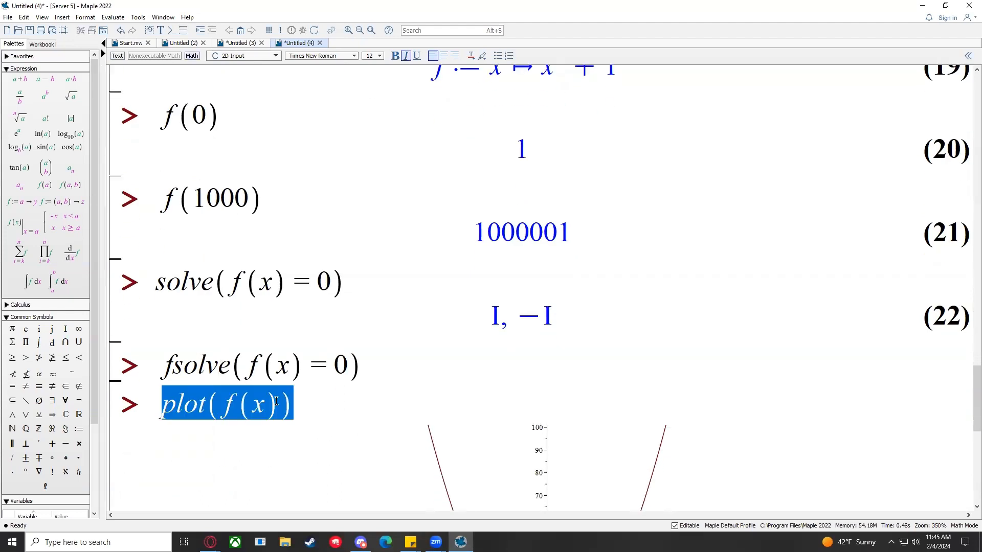
pyautogui.scroll(5, 276, 401)
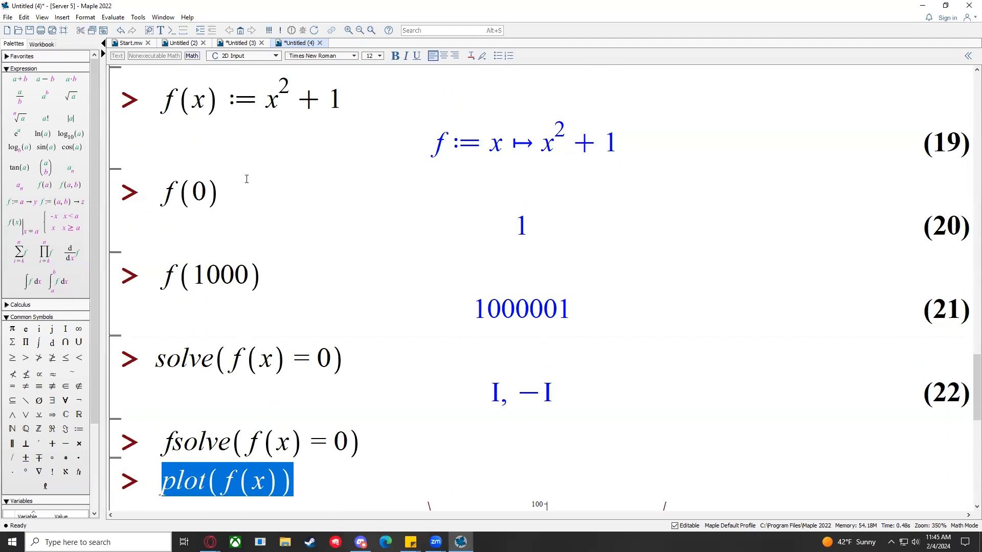
pyautogui.moveTo(163, 104); pyautogui.dragTo(377, 101)
pyautogui.click(377, 102)
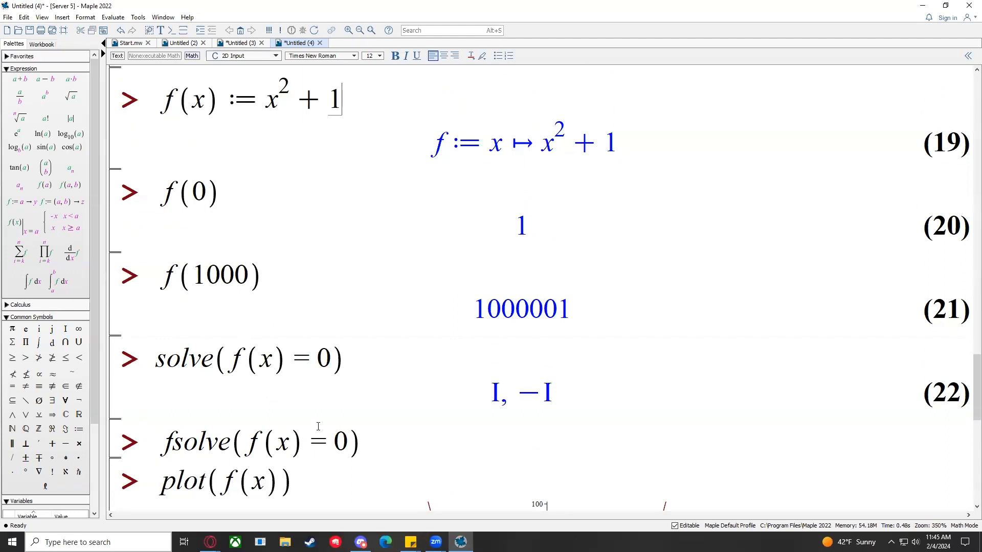
pyautogui.moveTo(188, 478); pyautogui.dragTo(345, 469)
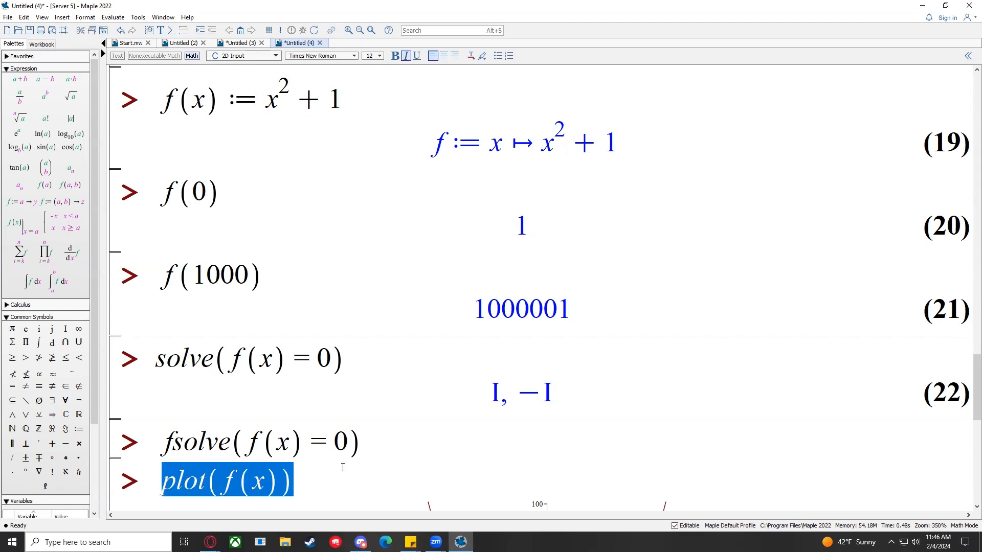
pyautogui.scroll(-9, 343, 460)
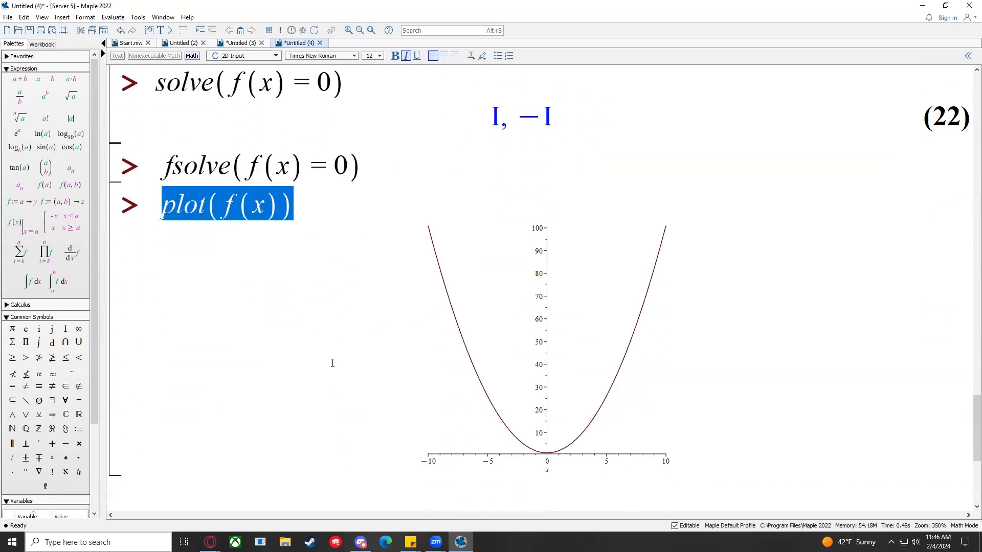
# Step: Add the range x = -5..5 to the plot(f(x)) command
pyautogui.click(301, 205)
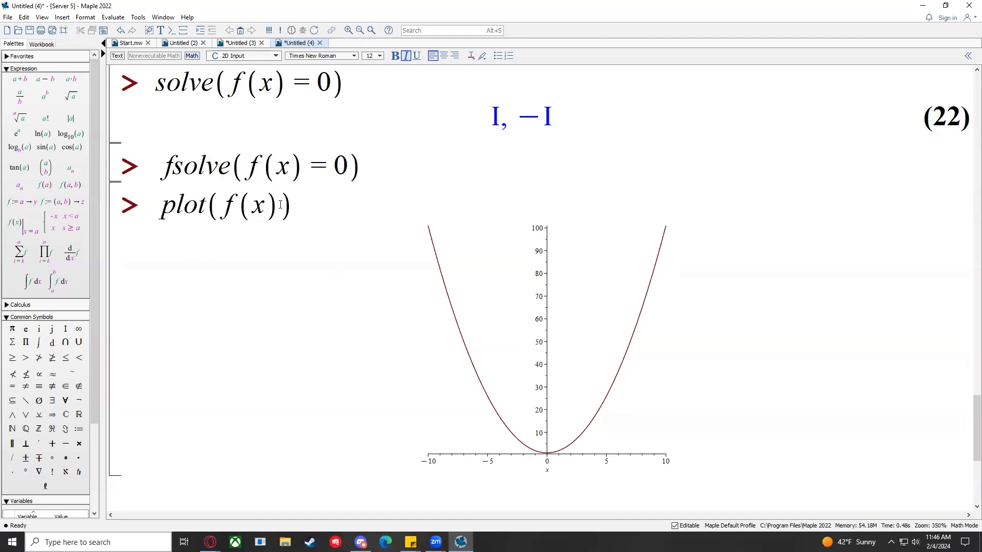
pyautogui.write(',')
pyautogui.write('x=')
pyautogui.write('05')
pyautogui.press('BackSpace')
pyautogui.press('BackSpace')
pyautogui.write('-5')
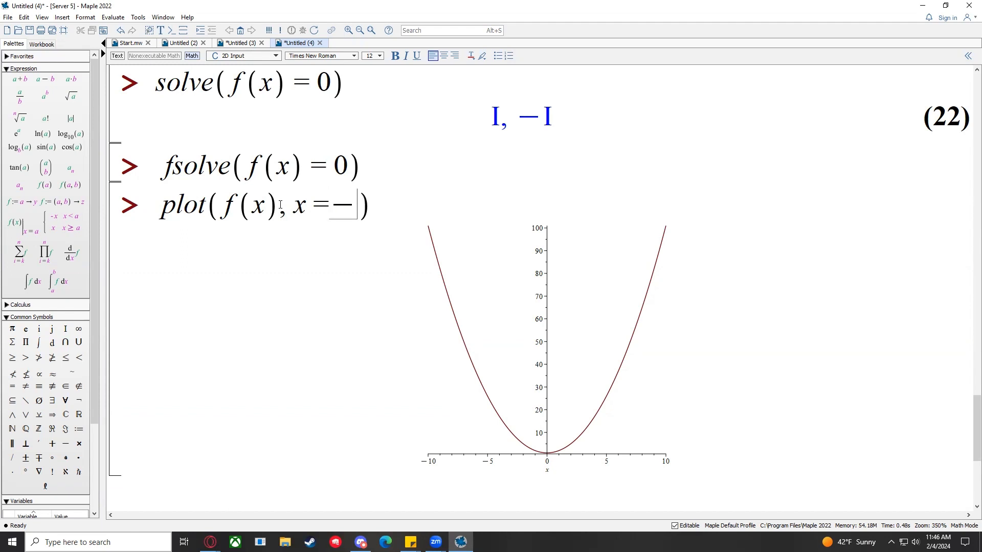
pyautogui.write('..5')
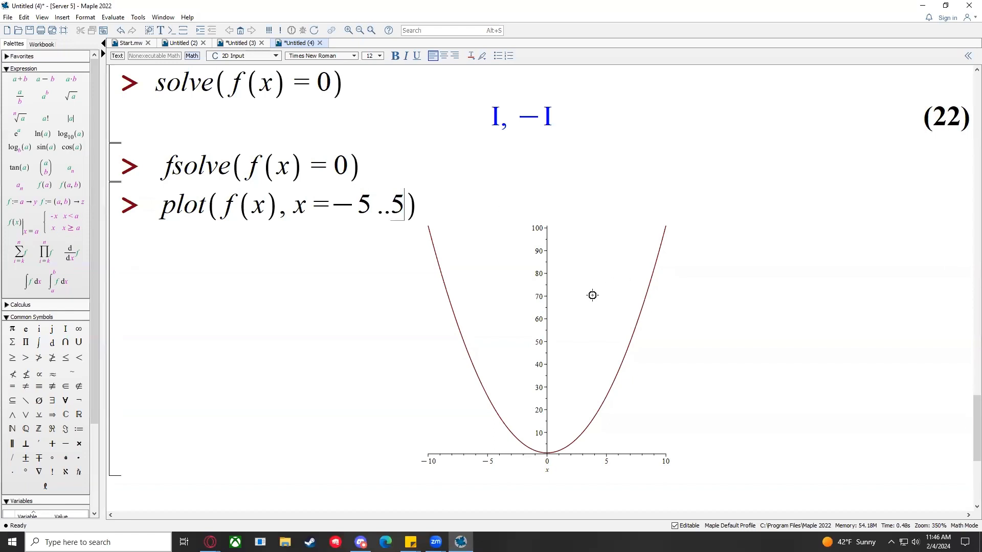
# Step: Select the parabola plot and bring up its right-click formatting menu
pyautogui.click(591, 294)
pyautogui.rightClick(591, 294)
pyautogui.click(602, 310)
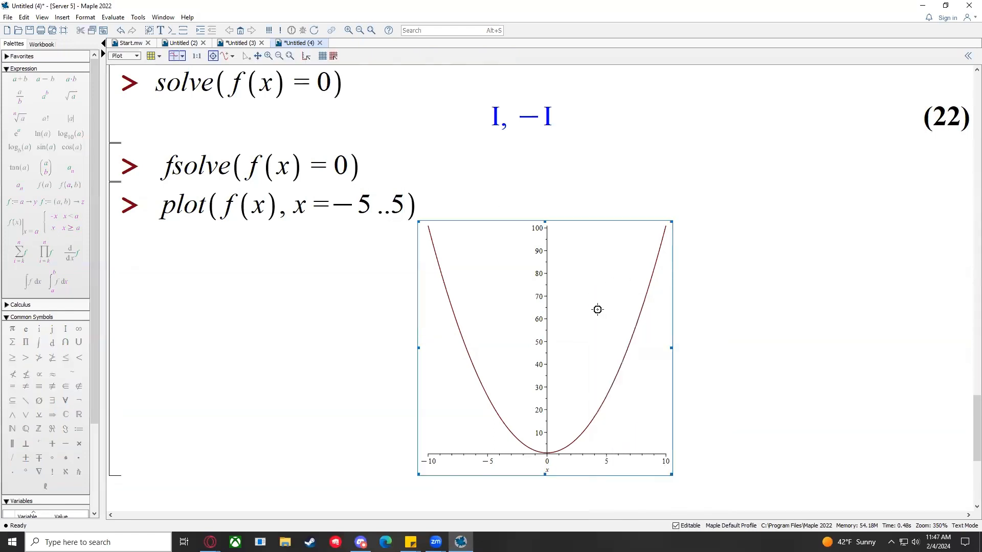
pyautogui.rightClick(591, 307)
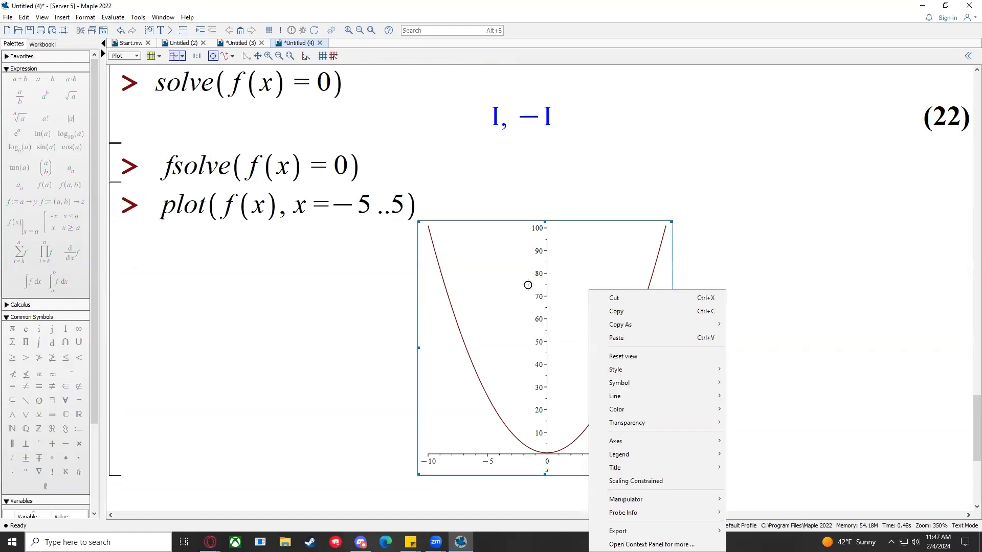
# Step: Turn on Show Legend from the plot's Legend menu, labelling the curve Curve 1
pyautogui.click(528, 285)
pyautogui.rightClick(590, 347)
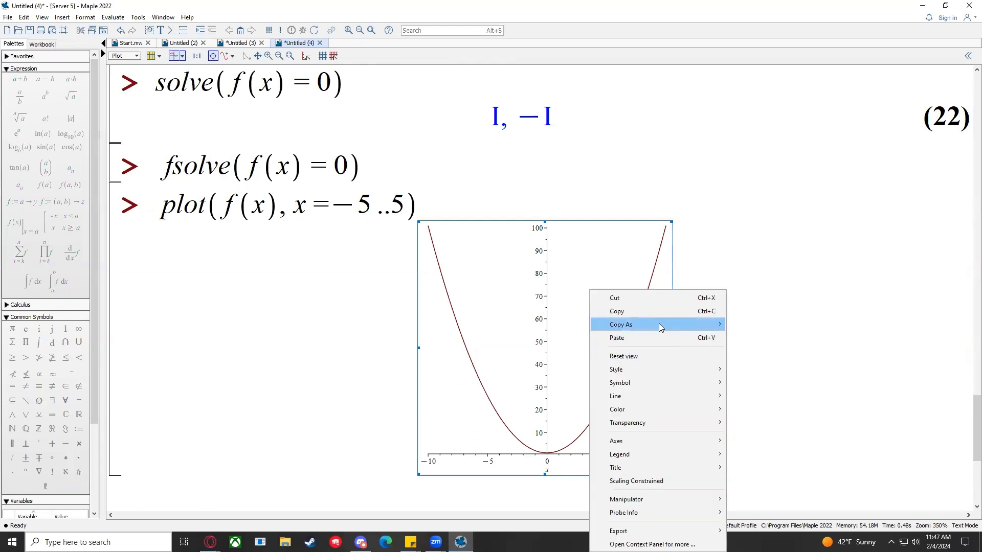
pyautogui.moveTo(663, 383)
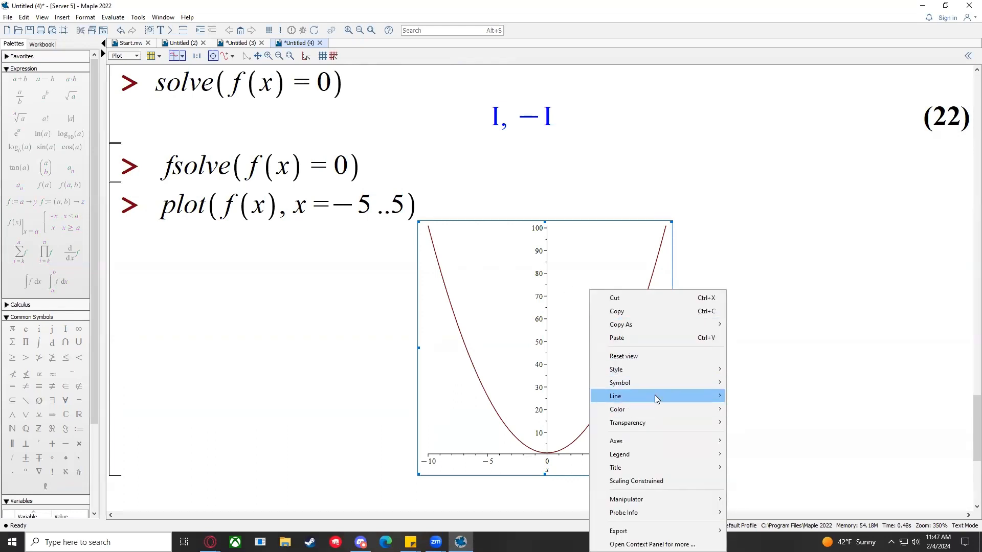
pyautogui.click(504, 292)
pyautogui.rightClick(473, 250)
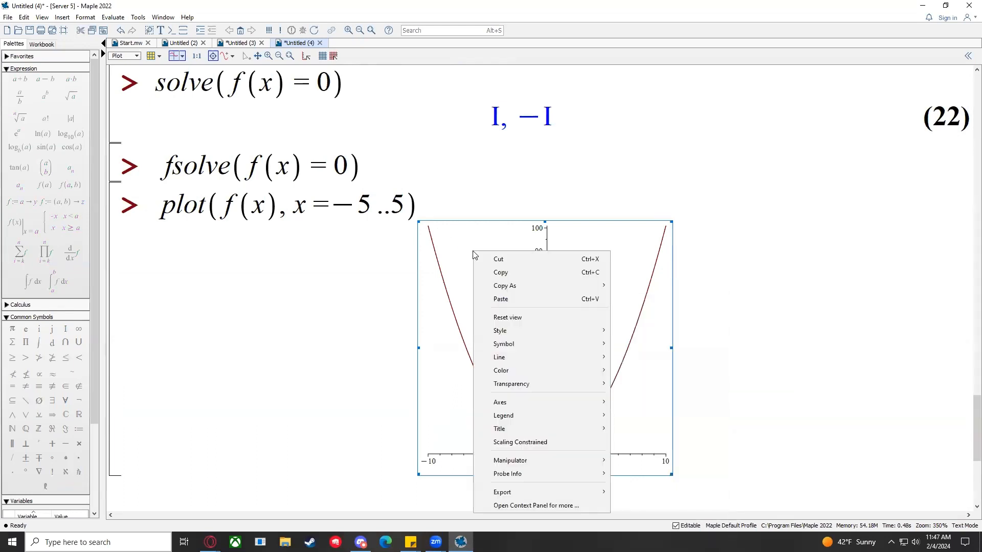
pyautogui.click(425, 249)
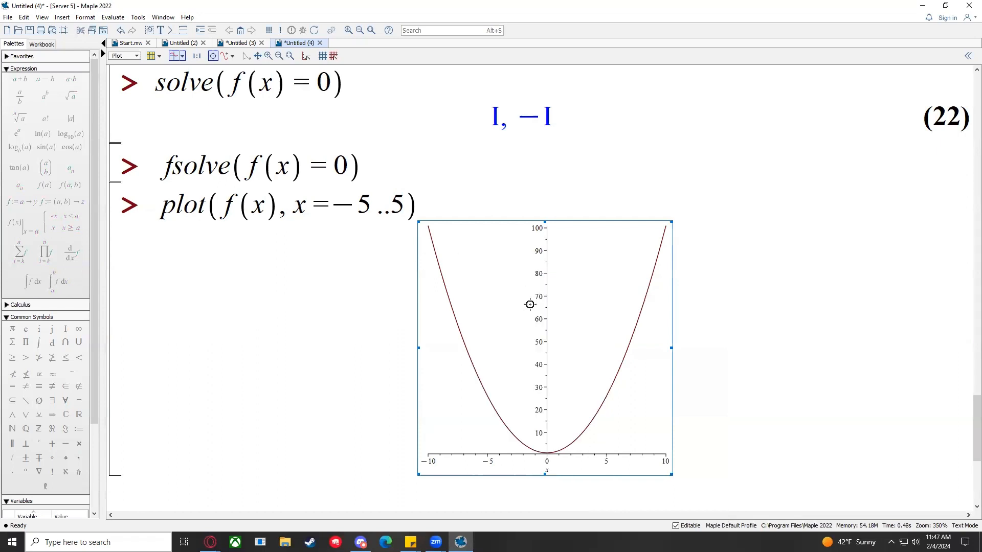
pyautogui.rightClick(501, 290)
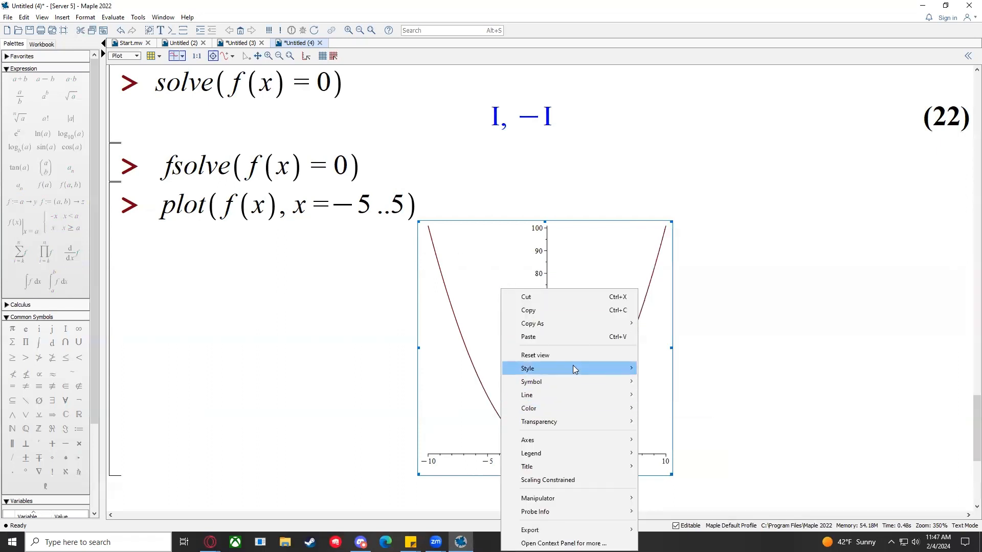
pyautogui.moveTo(581, 381)
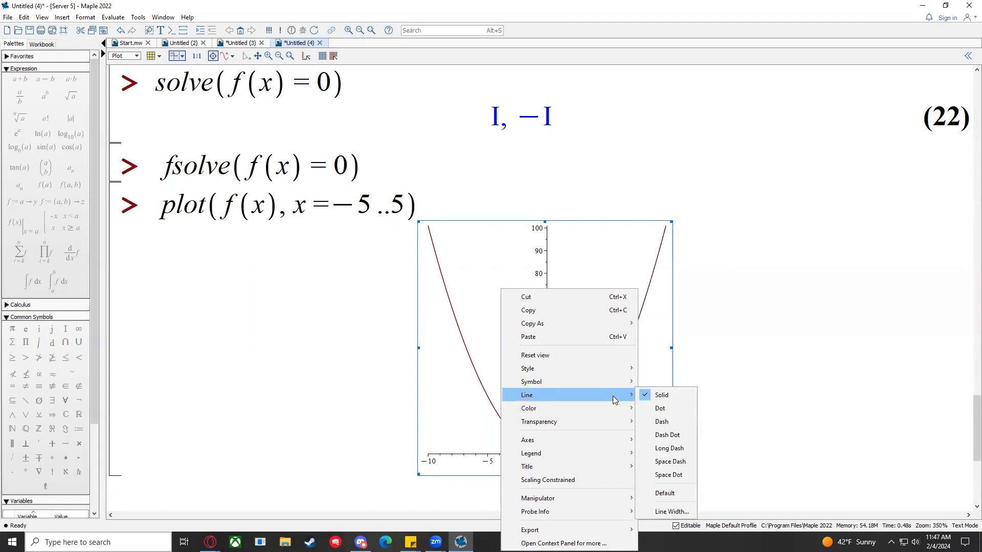
pyautogui.moveTo(598, 454)
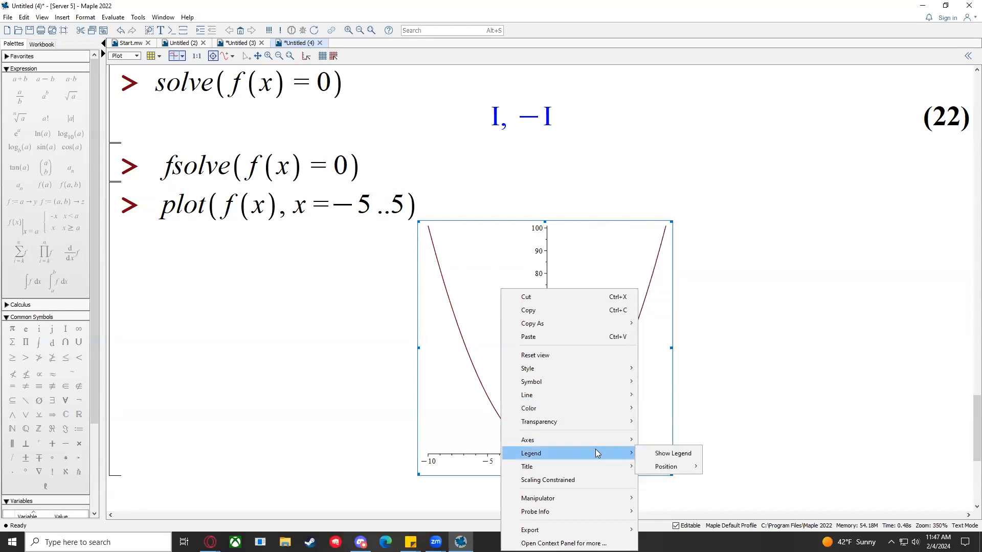
pyautogui.click(649, 454)
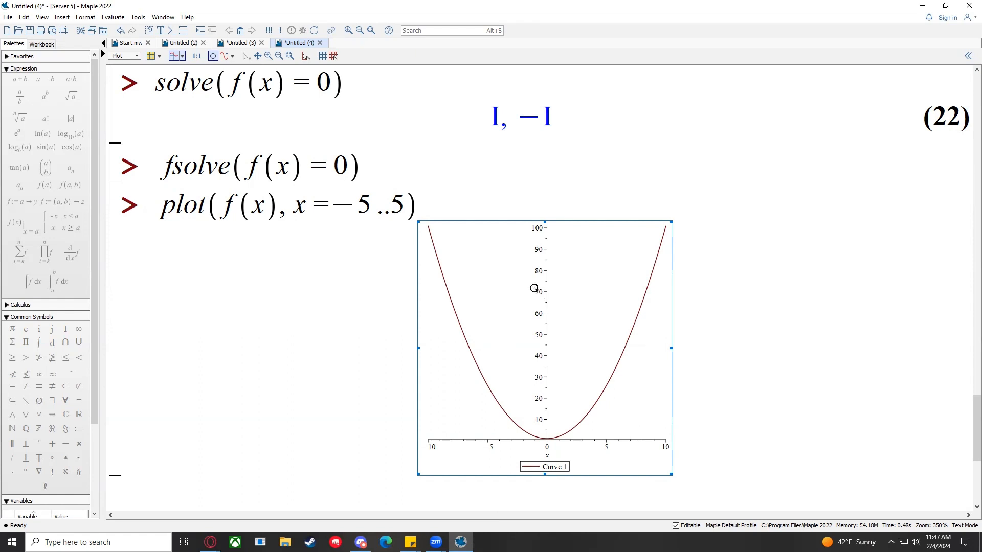
# Step: Select f(x) inside the plot(f(x), x = -5..5) command
pyautogui.click(306, 206)
pyautogui.click(387, 213)
pyautogui.moveTo(225, 210); pyautogui.dragTo(279, 210)
# Step: Re-run the plot over x = −5..5, then add a comma after the range
pyautogui.click(280, 210)
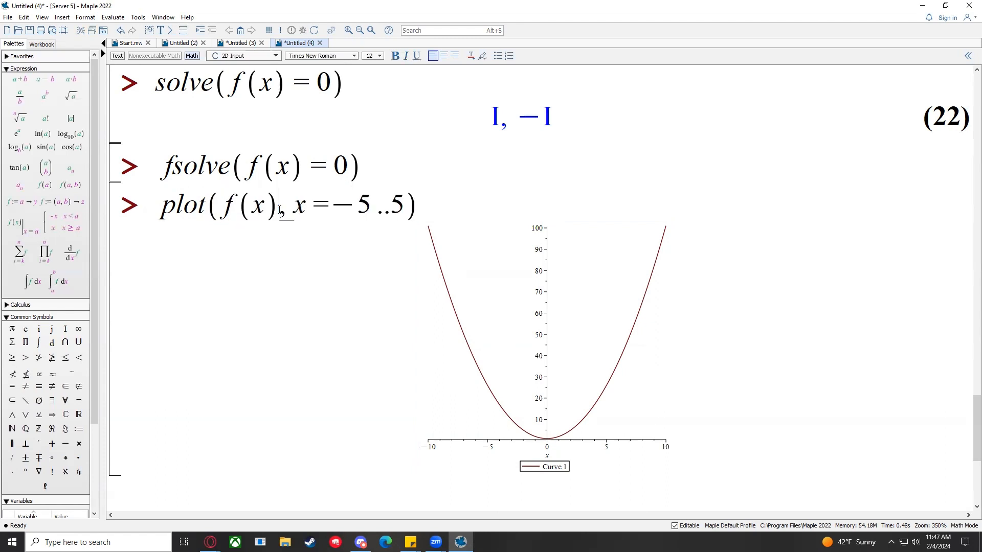
pyautogui.click(320, 209)
pyautogui.moveTo(294, 210); pyautogui.dragTo(400, 211)
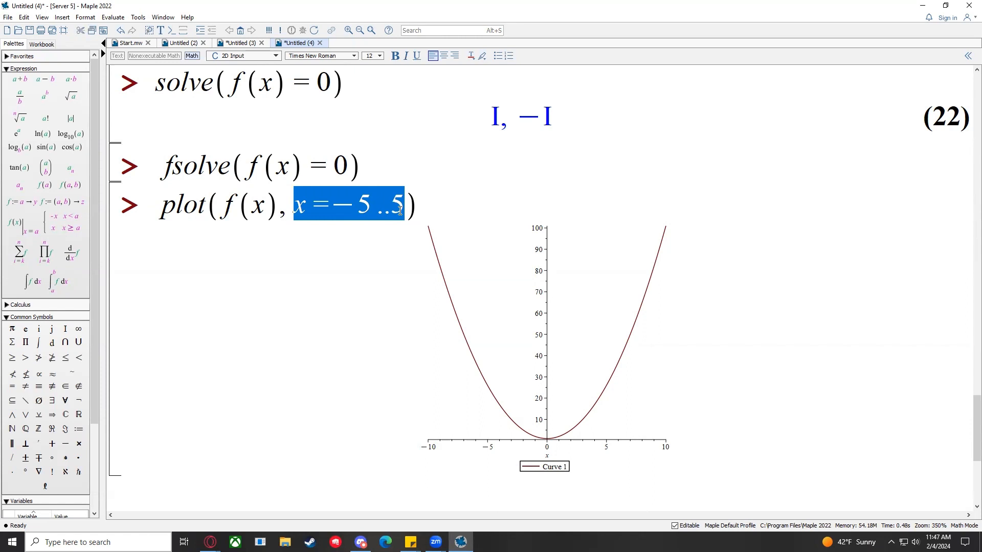
pyautogui.click(418, 204)
pyautogui.press('Return')
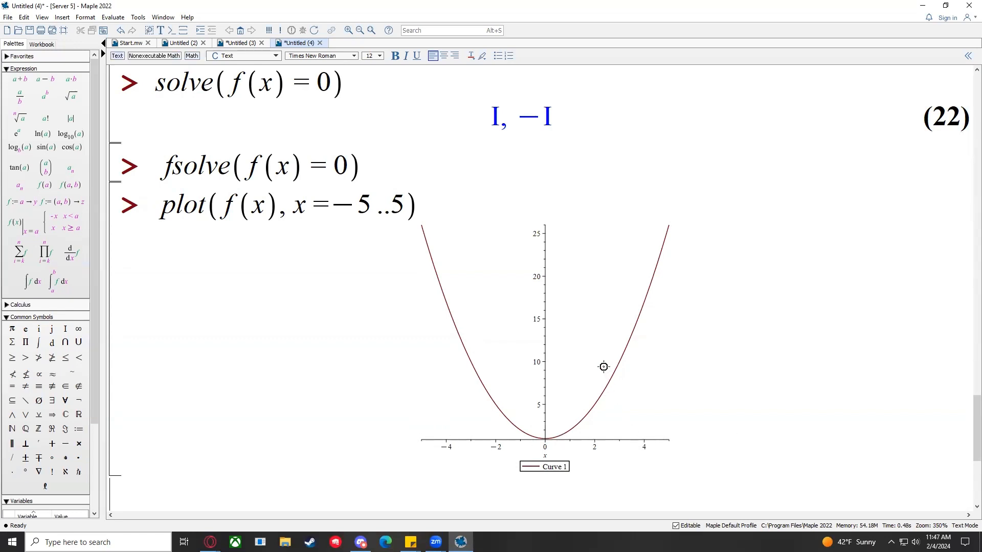
pyautogui.click(405, 211)
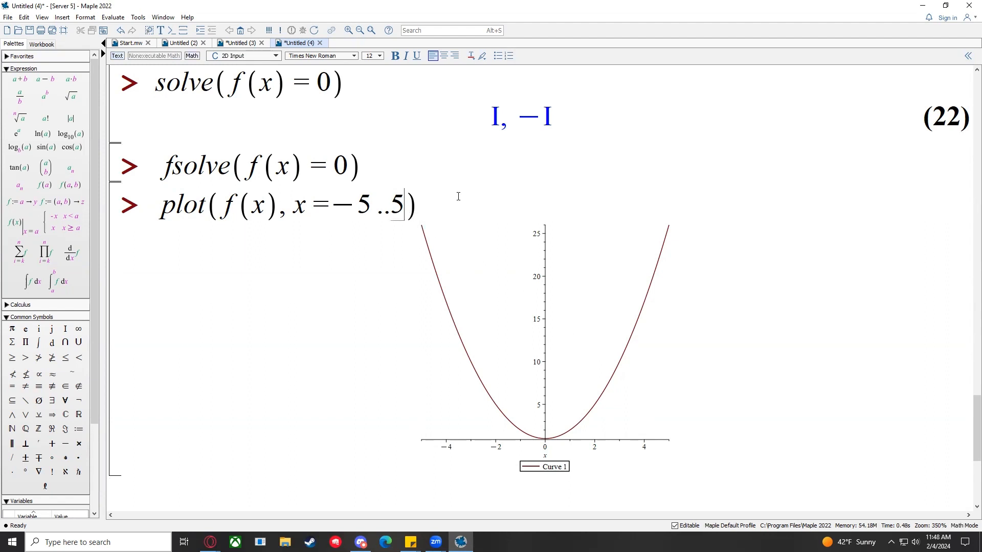
pyautogui.write(',')
# Step: Change the x range's lower limit from −5 to 0
pyautogui.click(380, 205)
pyautogui.press('Left')
pyautogui.press('BackSpace')
pyautogui.press('BackSpace')
pyautogui.write('10')
pyautogui.press('BackSpace')
pyautogui.press('BackSpace')
pyautogui.write('0')
# Step: Set the x upper limit to 2, add y = 0..5, and re-run the plot
pyautogui.click(380, 205)
pyautogui.press('Right')
pyautogui.press('BackSpace')
pyautogui.write('2,')
pyautogui.write('0')
pyautogui.write('..')
pyautogui.press('BackSpace')
pyautogui.press('BackSpace')
pyautogui.press('BackSpace')
pyautogui.write('y=0')
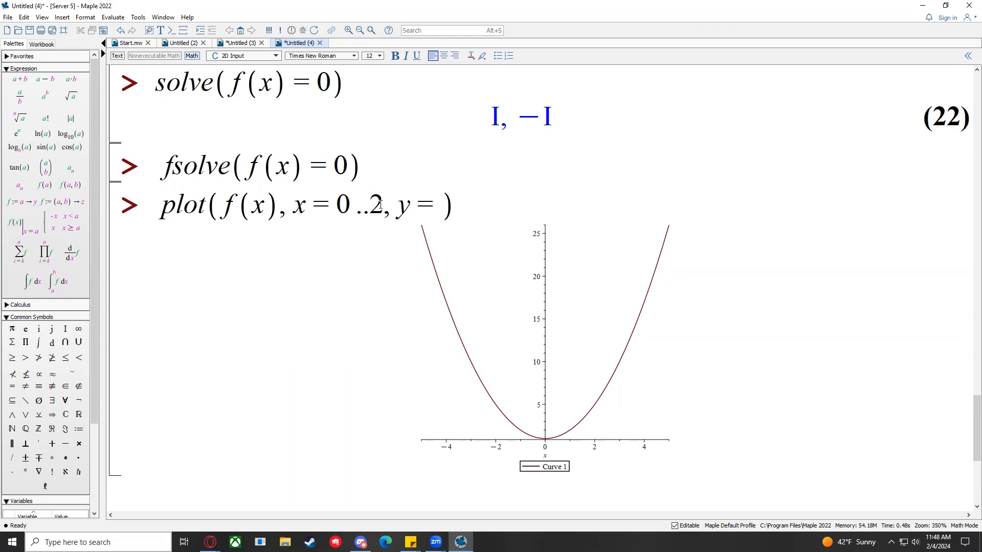
pyautogui.write('..56')
pyautogui.press('BackSpace')
pyautogui.press('Return')
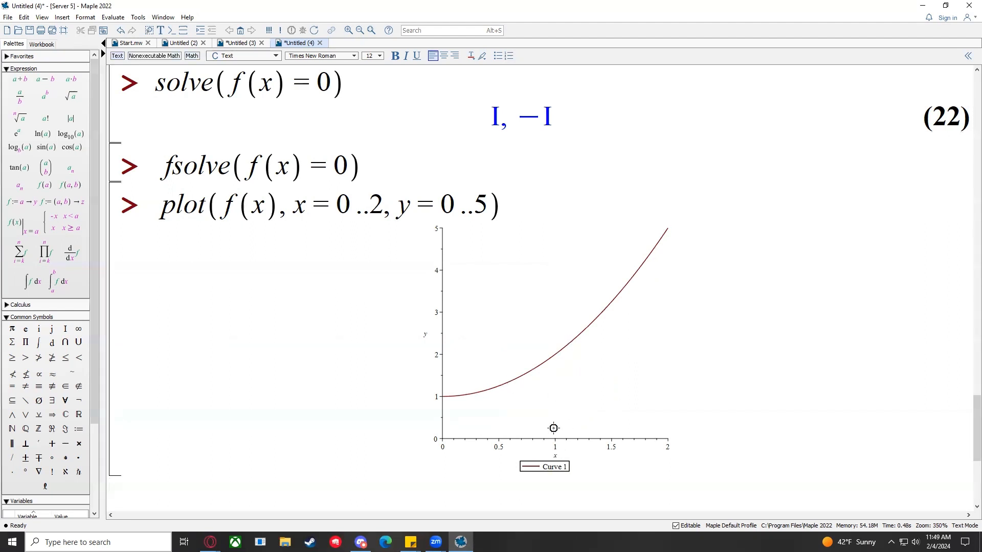
pyautogui.click(557, 350)
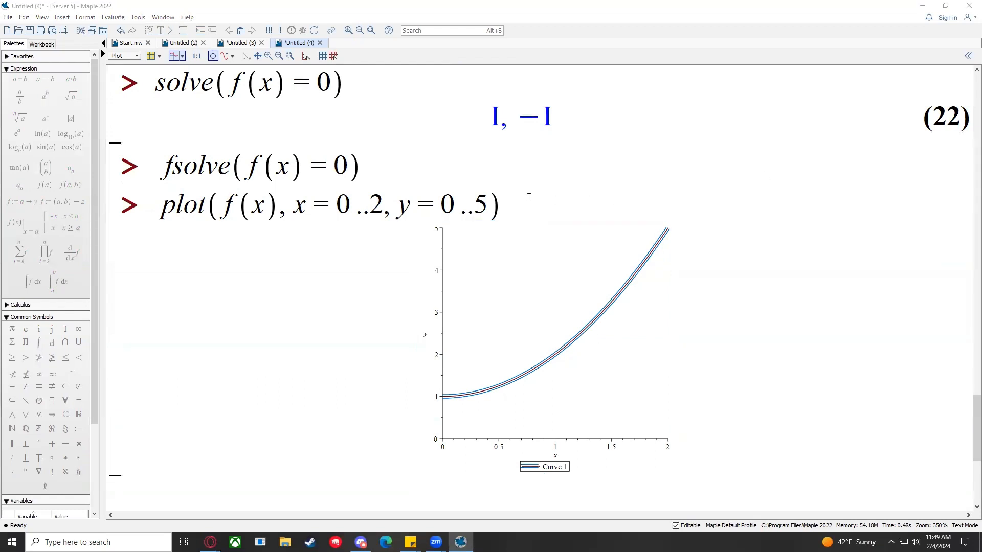
pyautogui.moveTo(400, 204)
pyautogui.mouseDown()
pyautogui.moveTo(487, 201)
pyautogui.moveTo(410, 193)
pyautogui.mouseUp()
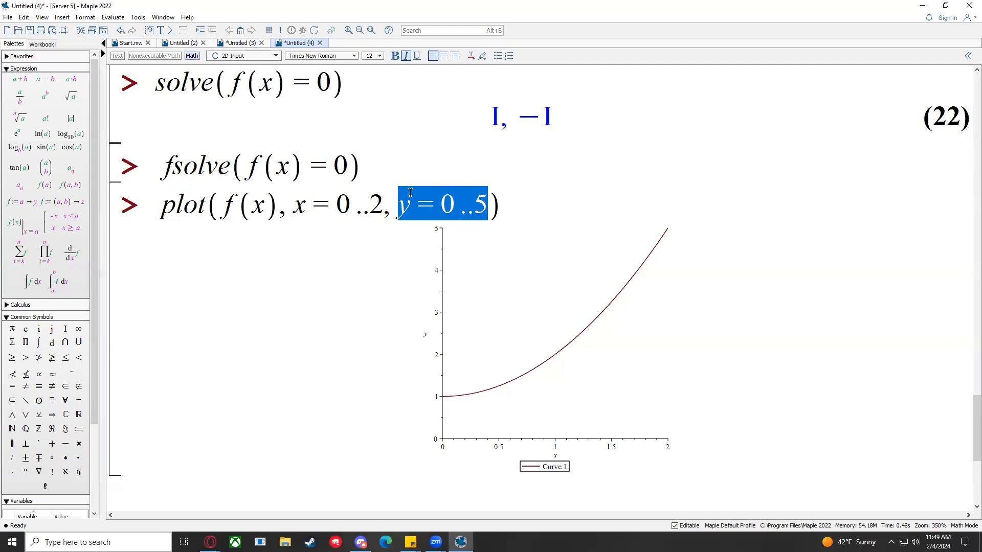
# Step: Delete the x and y ranges and re-run plain plot(f(x)) over −10 to 10
pyautogui.press('BackSpace')
pyautogui.press('BackSpace')
pyautogui.press('BackSpace')
pyautogui.press('BackSpace')
pyautogui.press('BackSpace')
pyautogui.press('BackSpace')
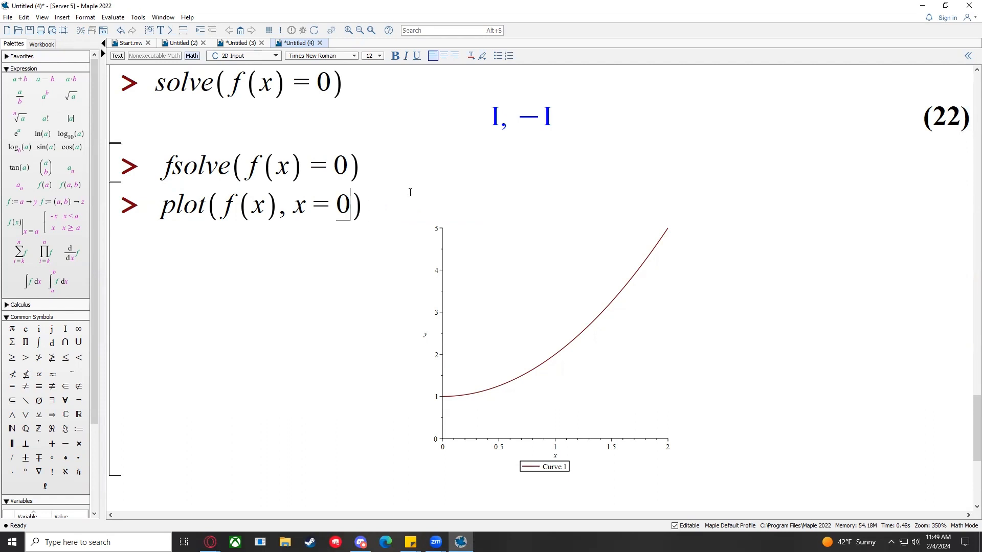
pyautogui.press('BackSpace')
pyautogui.press('BackSpace')
pyautogui.press('BackSpace')
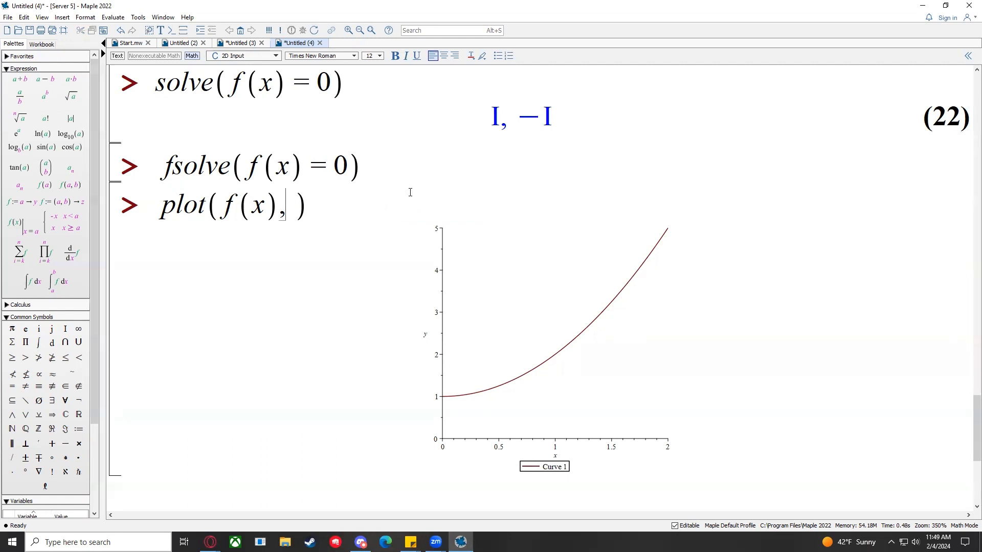
pyautogui.press('Return')
pyautogui.moveTo(344, 219); pyautogui.dragTo(280, 209)
pyautogui.click(280, 209)
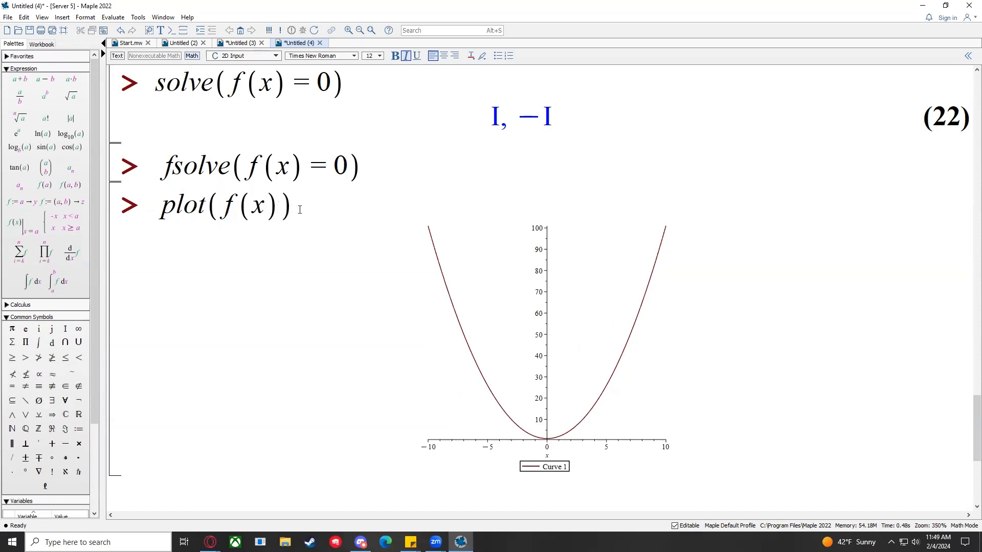
pyautogui.moveTo(298, 210); pyautogui.dragTo(160, 210)
pyautogui.click(270, 205)
pyautogui.click(281, 209)
pyautogui.press('Return')
pyautogui.scroll(5, 334, 241)
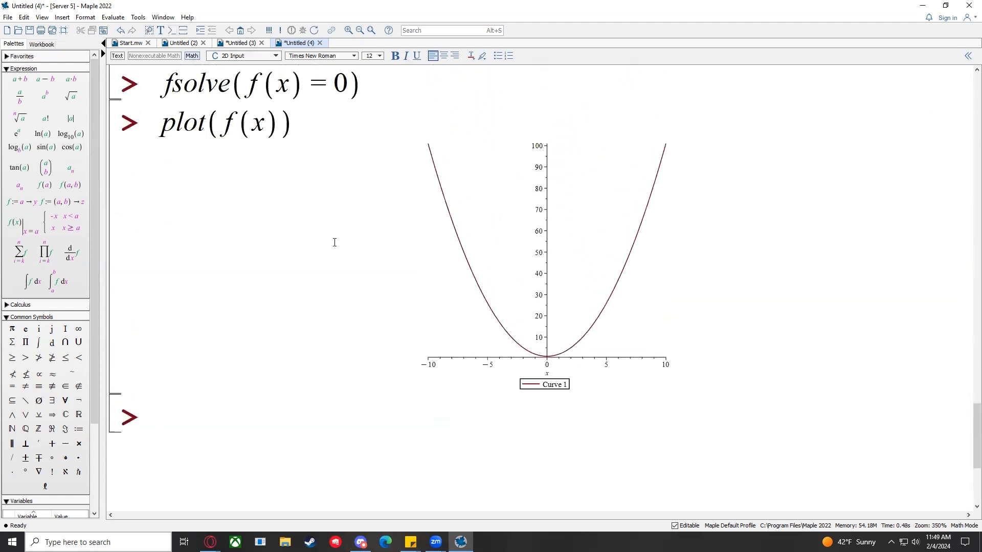
# Step: Run plot([x, x^2, f(x)]) to draw the line and both parabolas together
pyautogui.write('plot(')
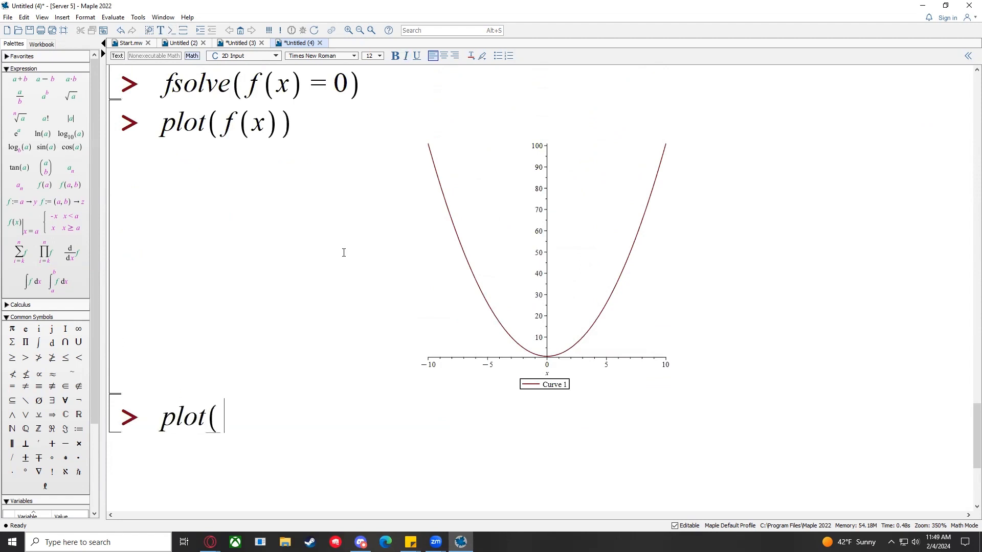
pyautogui.write('[')
pyautogui.write('x, x^2')
pyautogui.press('Right')
pyautogui.write(',')
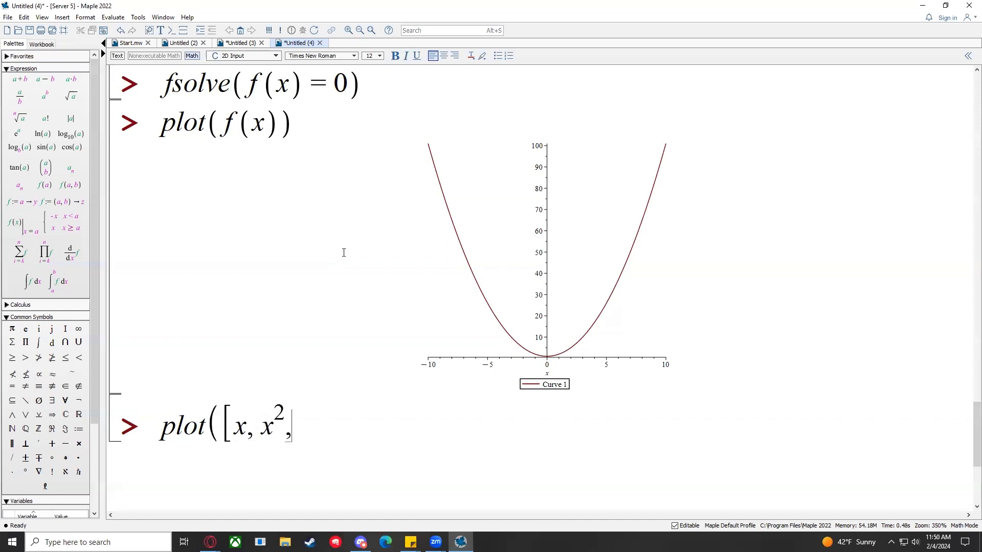
pyautogui.write(' f(x)]')
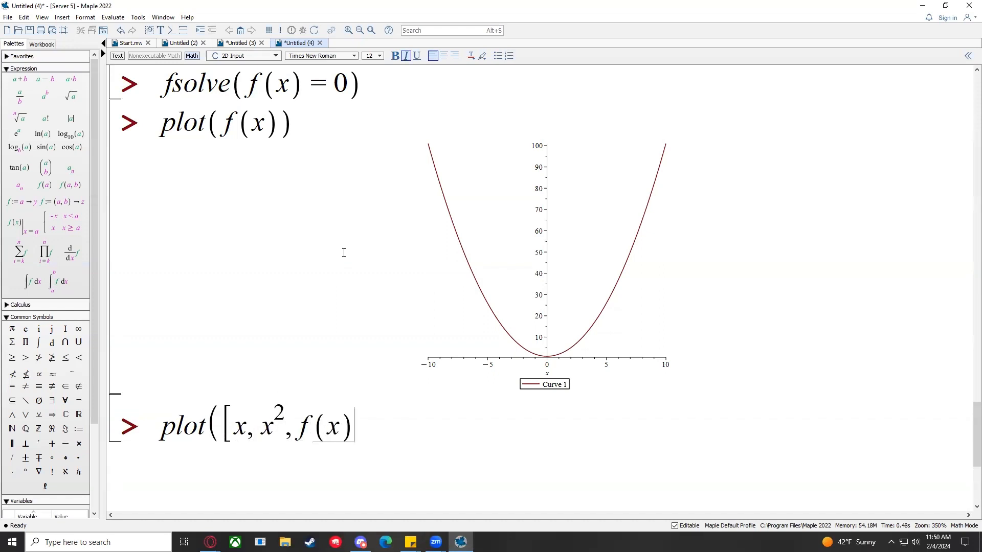
pyautogui.write(')')
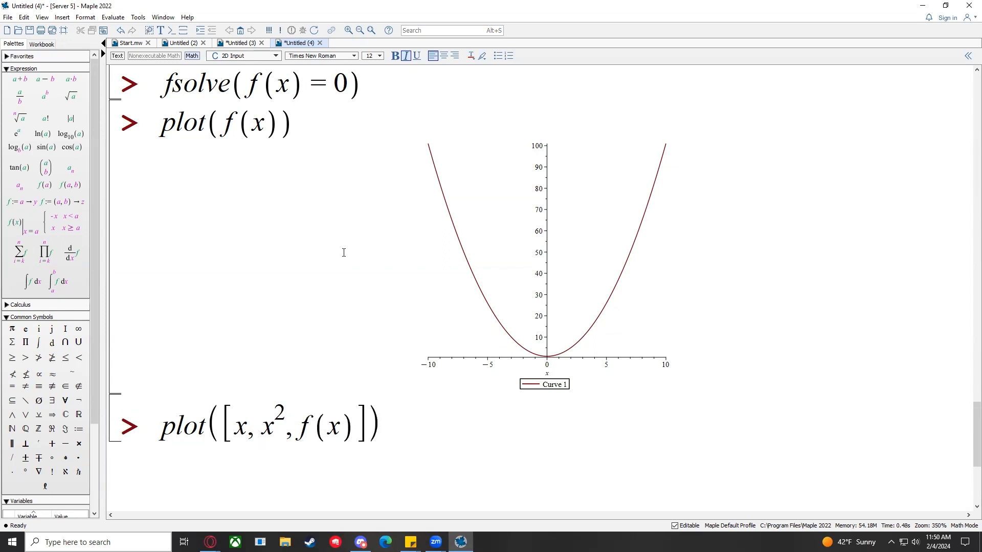
pyautogui.press('Return')
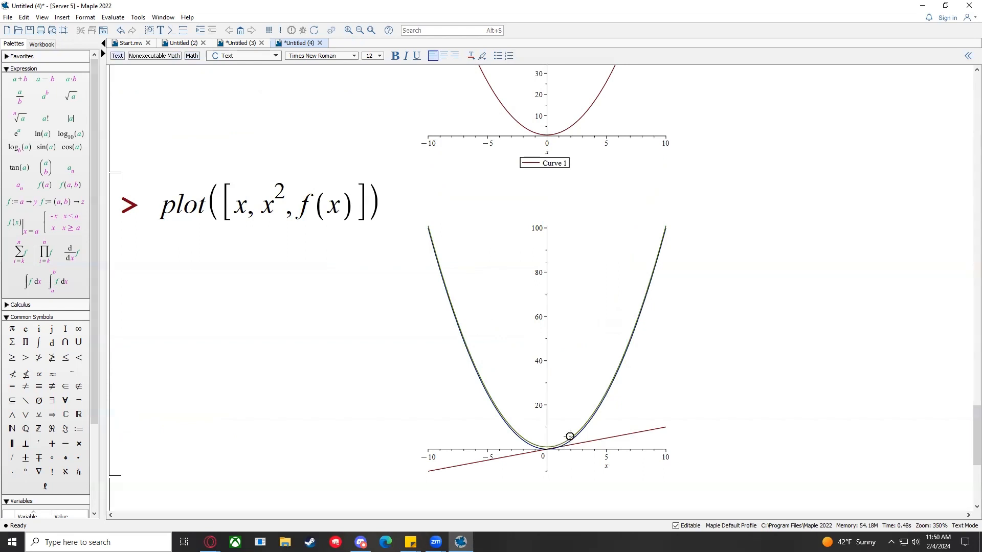
# Step: Add x = -5..5 to the three-curve plot command and re-run it
pyautogui.click(577, 405)
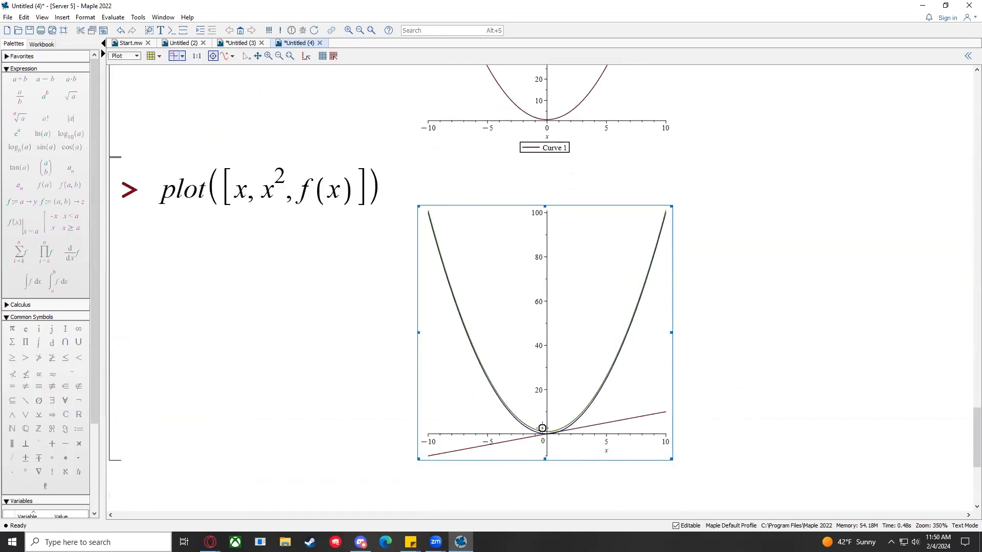
pyautogui.click(367, 185)
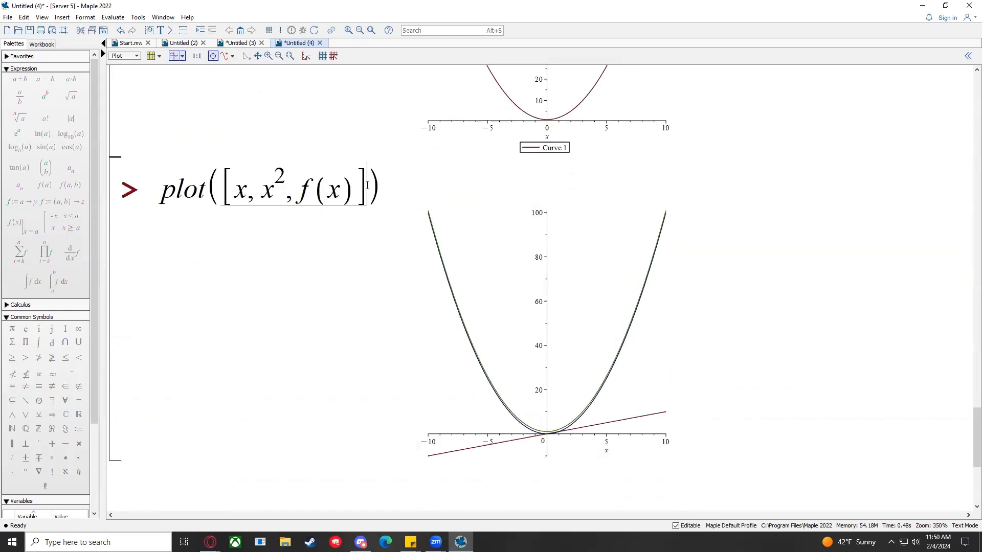
pyautogui.press('Right')
pyautogui.write(', x = -5 ')
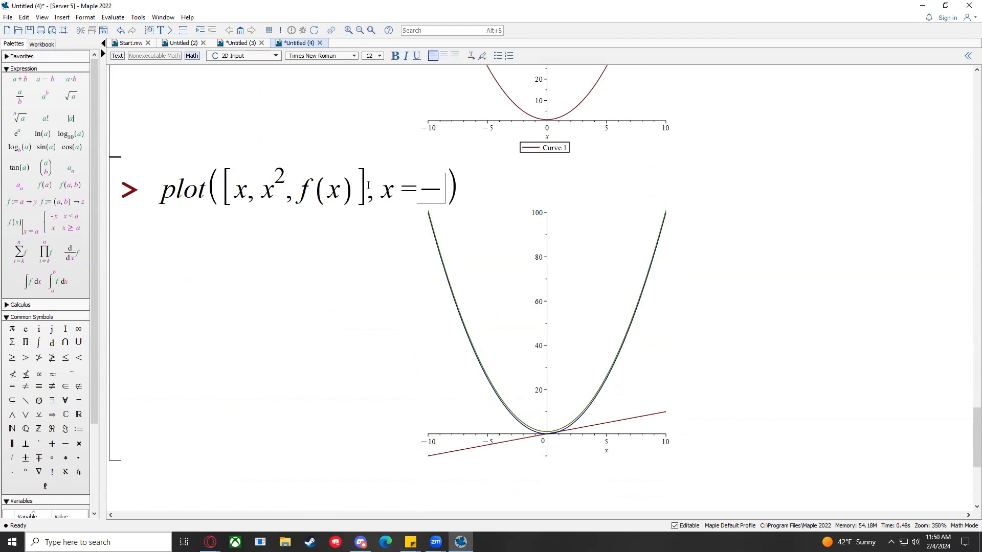
pyautogui.write('..5')
pyautogui.press('Return')
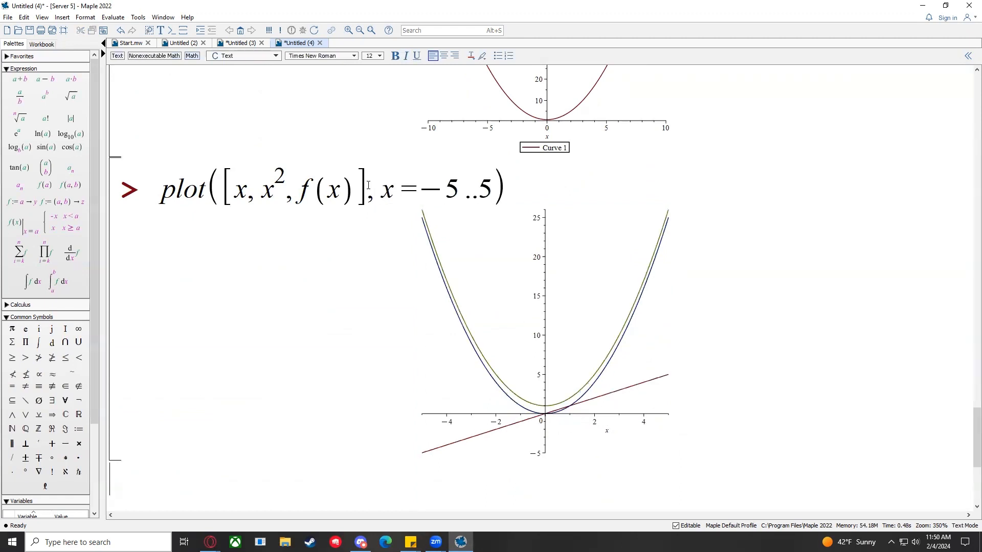
pyautogui.click(432, 233)
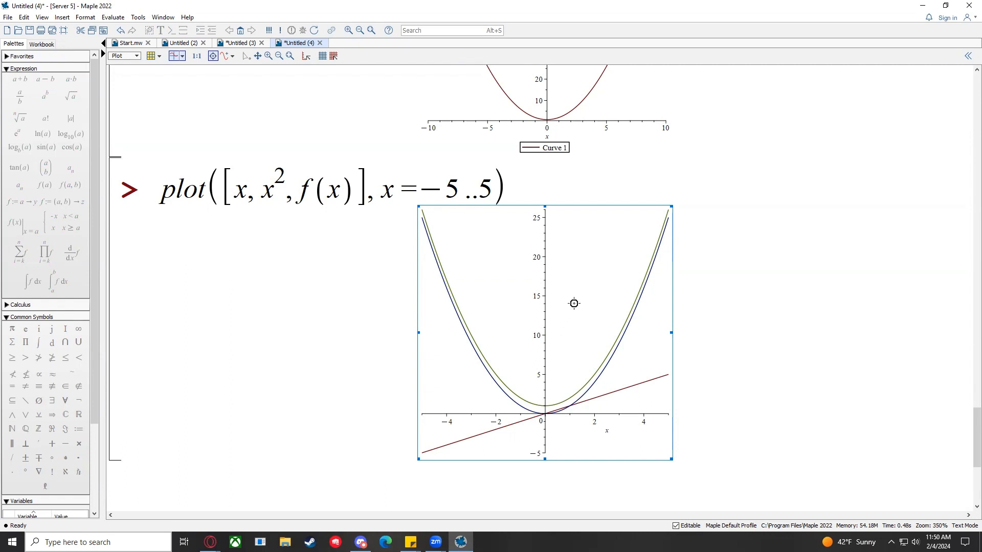
# Step: Show the plot legend and highlight Curve 1, Curve 2 and Curve 3 in turn
pyautogui.rightClick(575, 285)
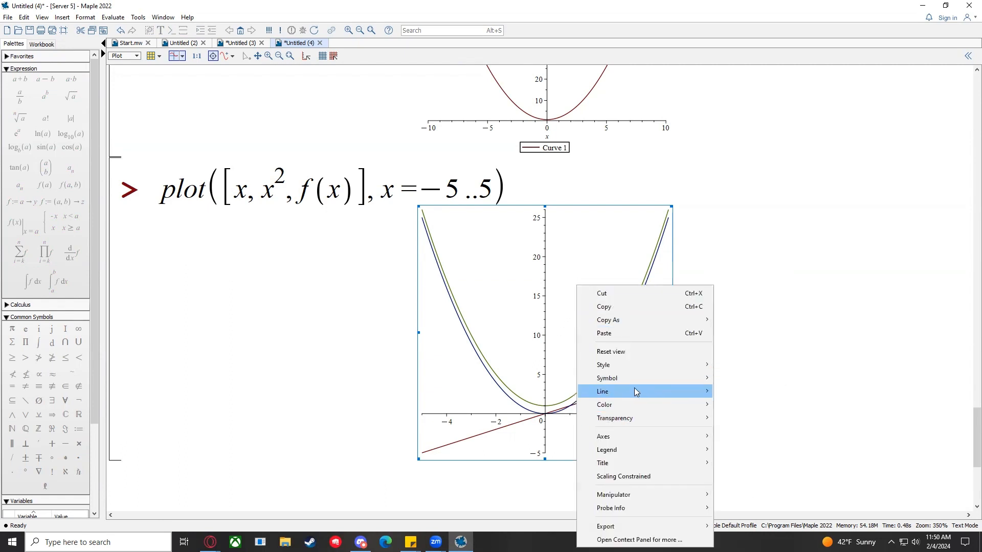
pyautogui.moveTo(705, 454)
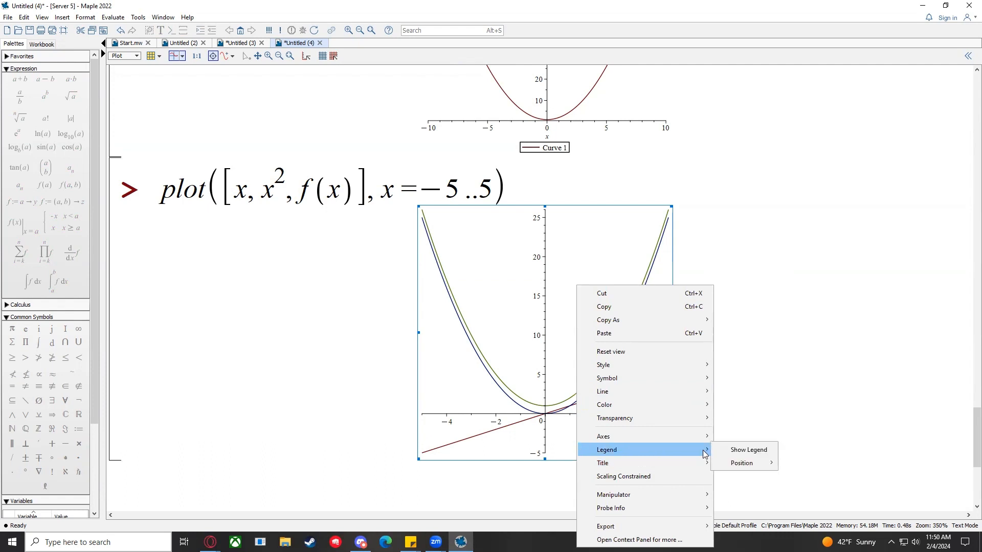
pyautogui.click(744, 450)
pyautogui.click(483, 452)
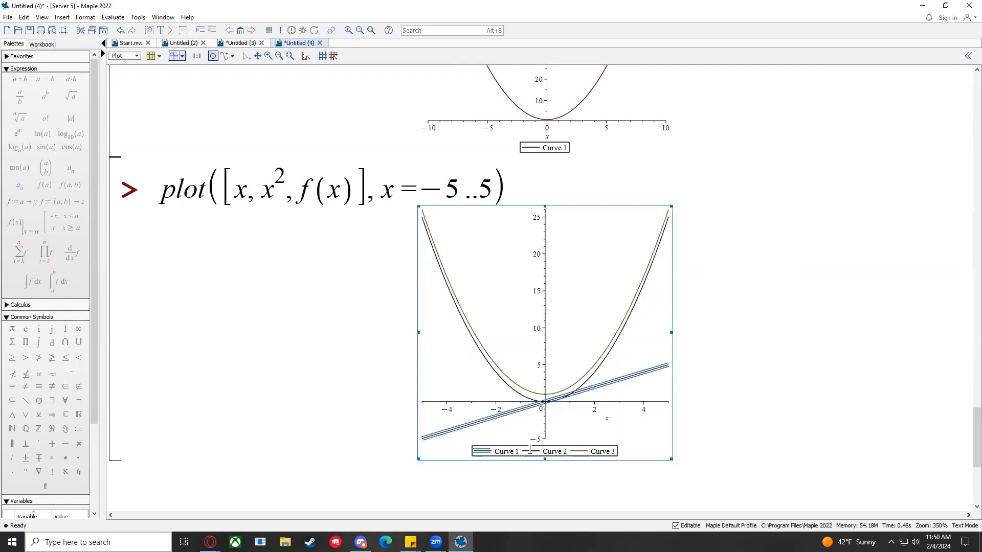
pyautogui.click(529, 450)
pyautogui.click(578, 451)
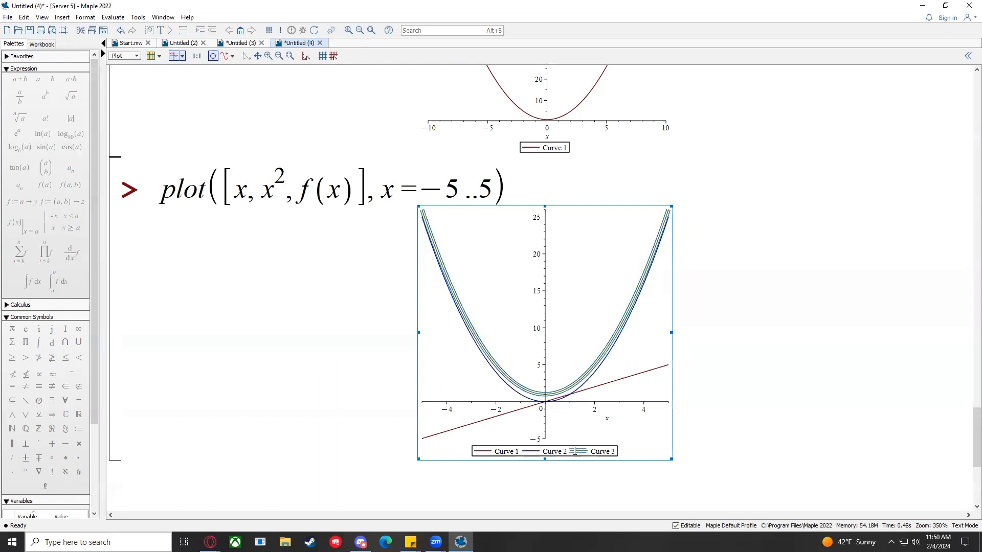
pyautogui.click(489, 451)
# Step: Match x, x^2 and f(x) in the command to the legend's three curves
pyautogui.click(246, 189)
pyautogui.doubleClick(246, 188)
pyautogui.click(248, 189)
pyautogui.moveTo(237, 188); pyautogui.dragTo(247, 190)
pyautogui.moveTo(263, 190); pyautogui.dragTo(352, 192)
pyautogui.click(307, 189)
pyautogui.click(346, 195)
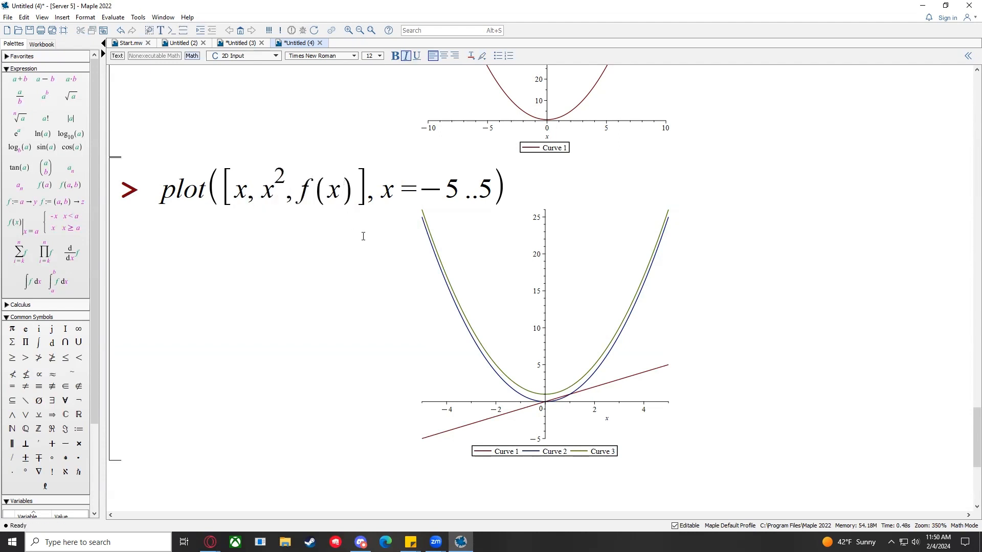
pyautogui.click(484, 450)
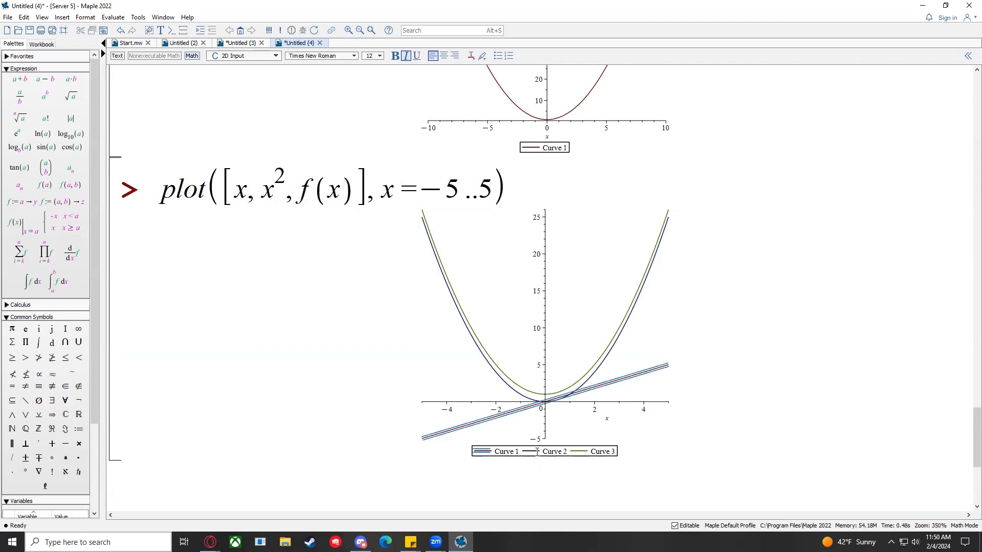
pyautogui.click(602, 452)
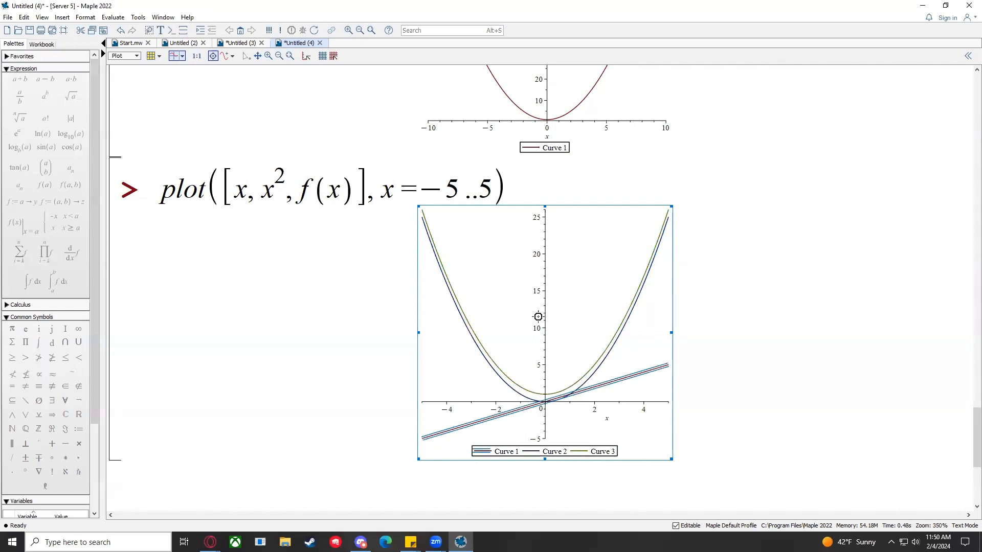
pyautogui.moveTo(229, 190)
pyautogui.mouseDown()
pyautogui.moveTo(356, 191)
pyautogui.moveTo(238, 175)
pyautogui.mouseUp()
pyautogui.click(344, 191)
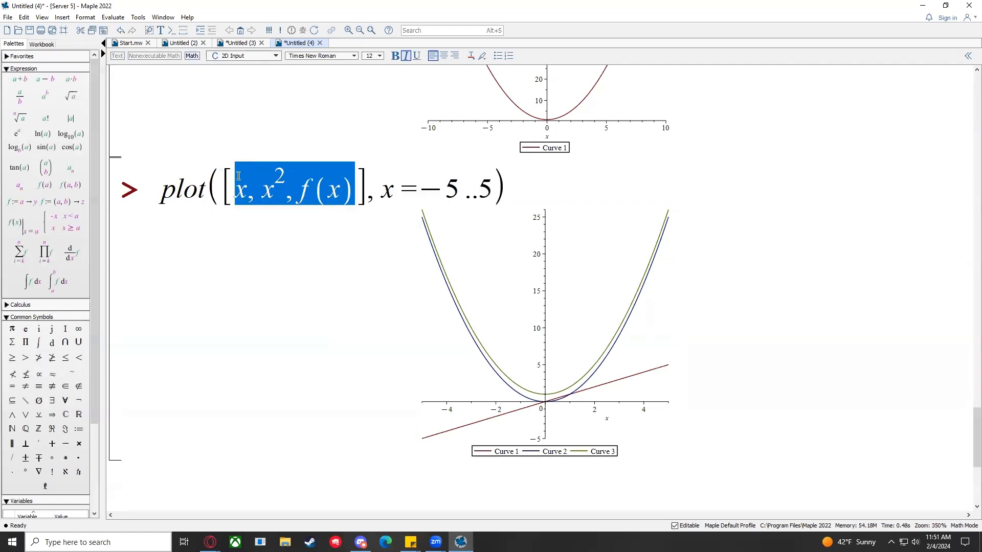
# Step: Replace x^2 with g(x) so the command reads plot([x, g(x), f(x)], x = −5..5)
pyautogui.click(345, 195)
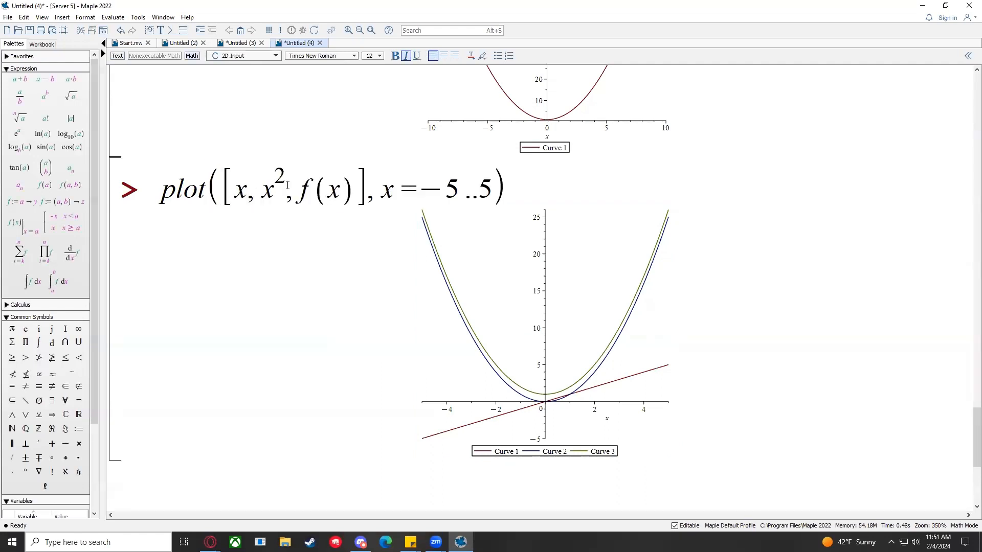
pyautogui.click(309, 191)
pyautogui.click(278, 183)
pyautogui.press('BackSpace')
pyautogui.write('f')
pyautogui.press('Delete')
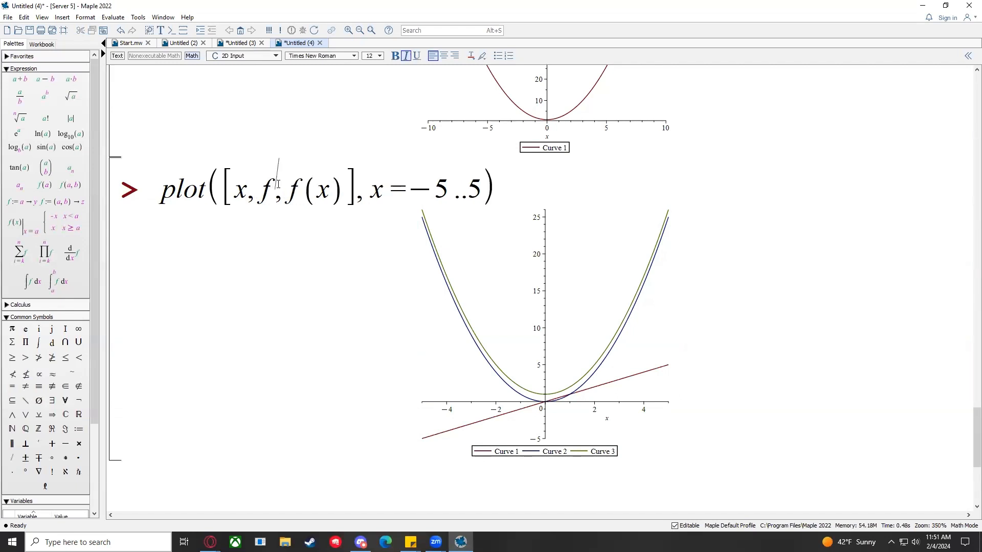
pyautogui.press('BackSpace')
pyautogui.press('Delete')
pyautogui.write('g(x),')
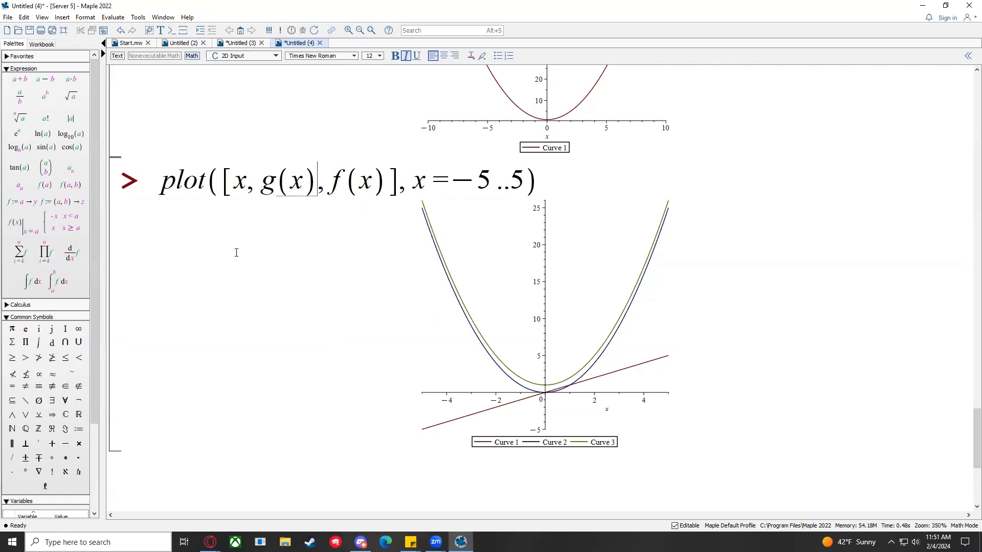
# Step: Start saving the worksheet under a new name with File > Save As
pyautogui.scroll(3, 342, 200)
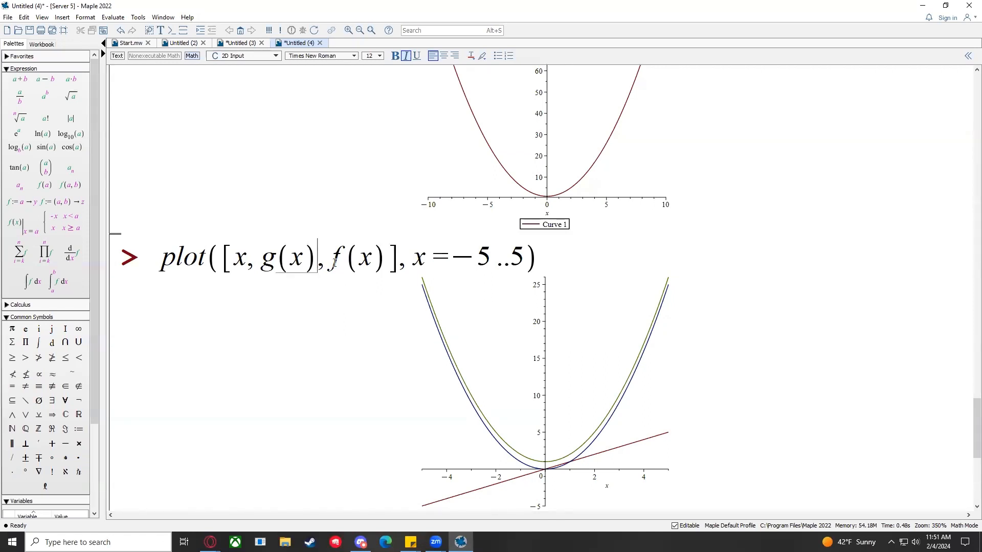
pyautogui.click(8, 18)
pyautogui.click(50, 121)
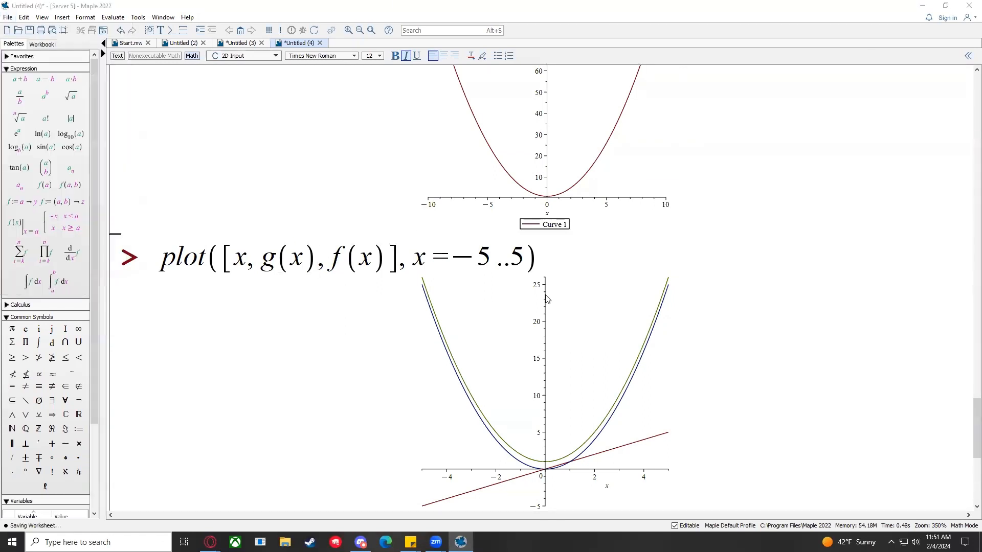
# Step: Save the worksheet as 'Lab1 Sample', then switch to the Blackboard Maple Labs page
pyautogui.write('Lab')
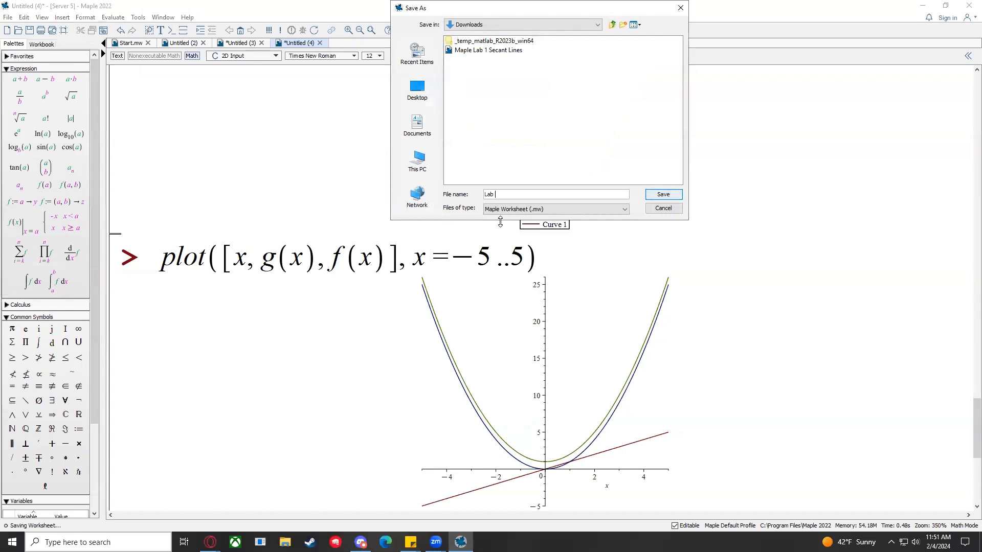
pyautogui.write('1 Sample')
pyautogui.press('Return')
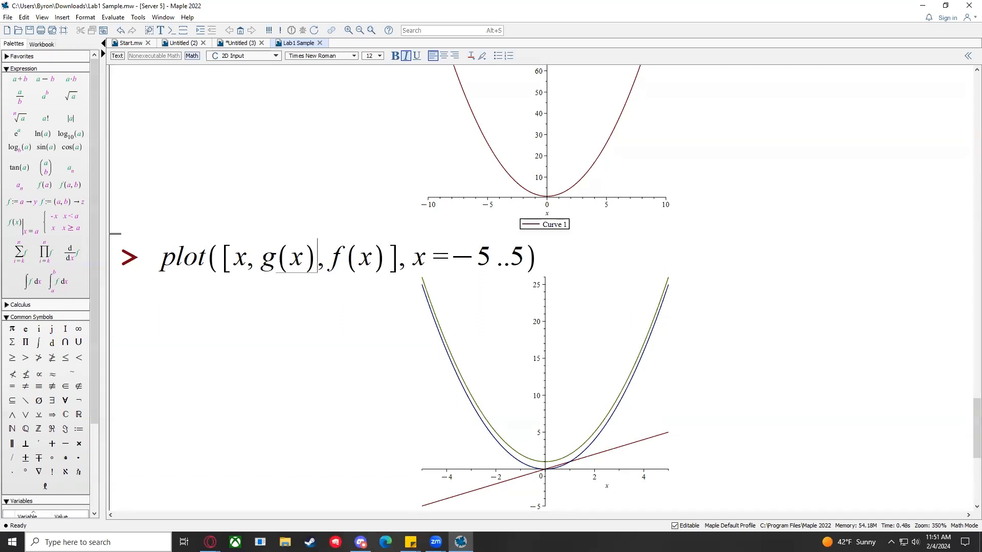
pyautogui.click(209, 542)
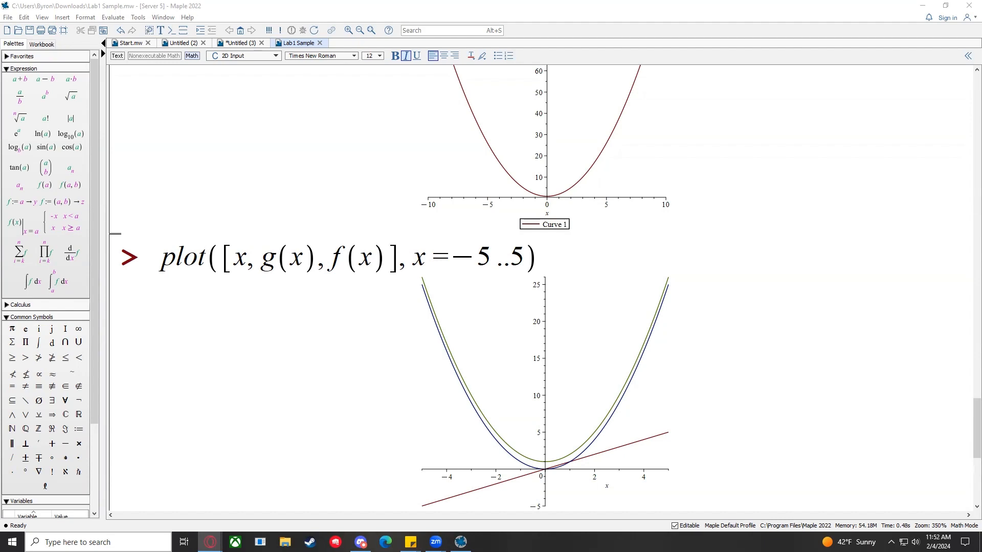
pyautogui.hotkey('alt', 'Tab')
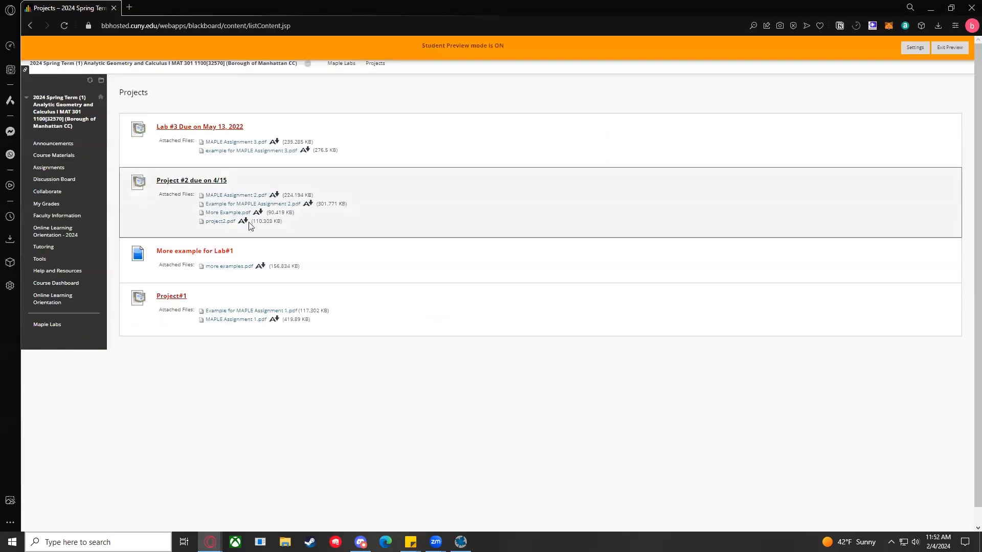
# Step: Scroll down the Maple Labs page to the Projects folder listing
pyautogui.scroll(-1, 276, 309)
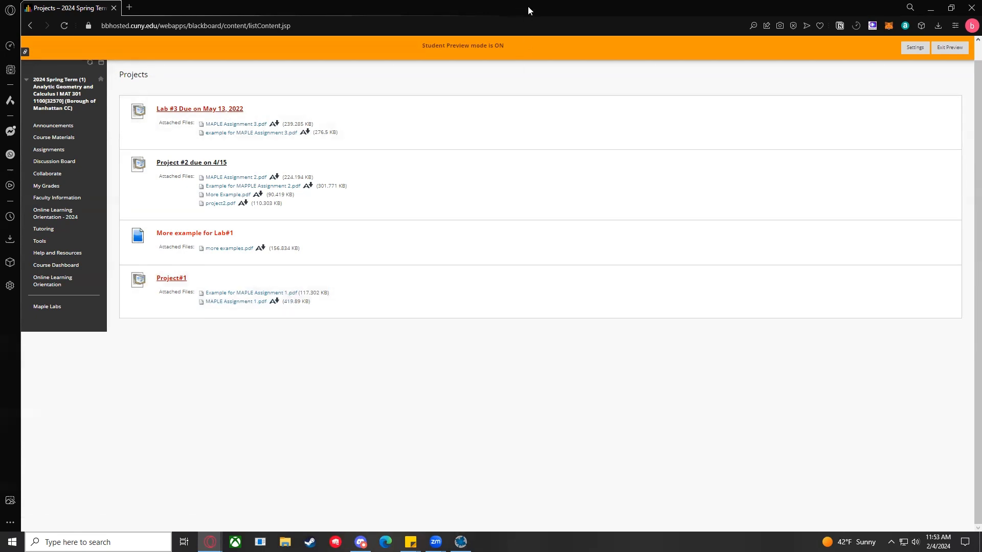
# Step: Restore the Maple window and shrink it onto the left side of the screen
pyautogui.moveTo(527, 10); pyautogui.dragTo(981, 11)
pyautogui.rightClick(964, 67)
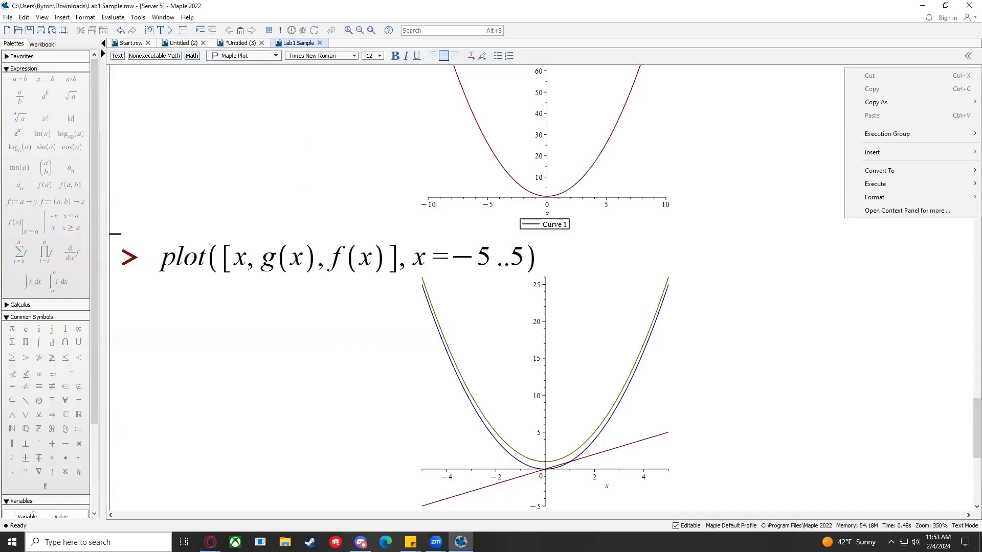
pyautogui.click(390, 6)
pyautogui.doubleClick(390, 6)
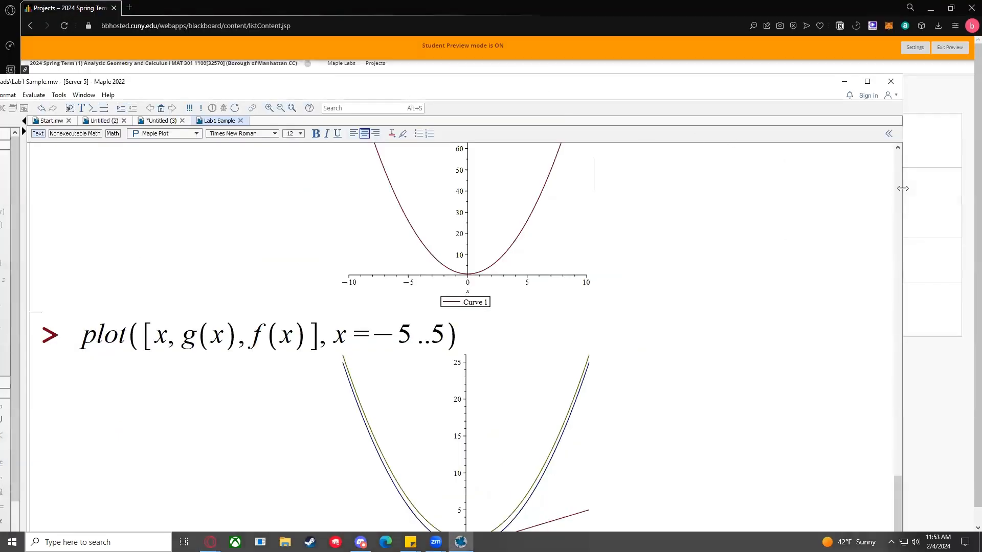
pyautogui.moveTo(902, 188); pyautogui.dragTo(504, 184)
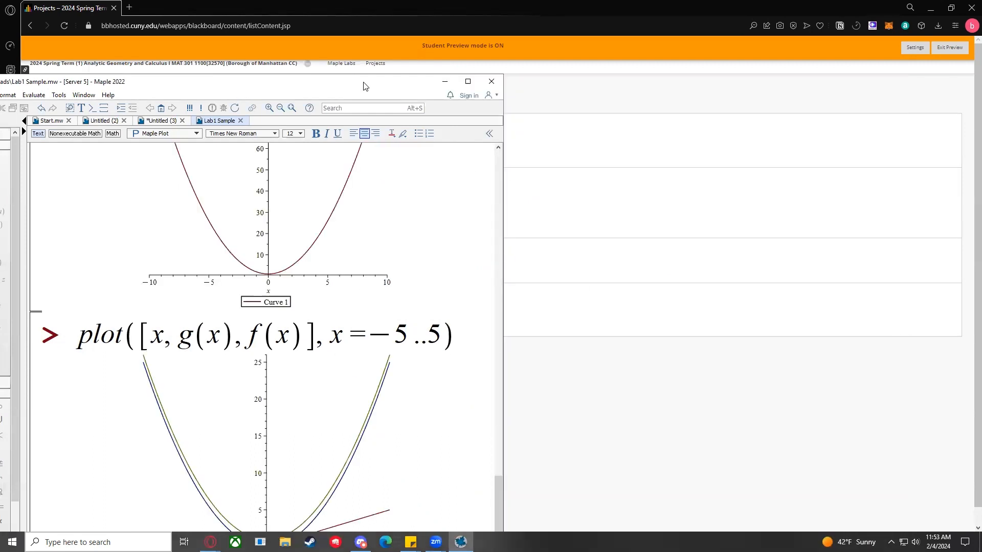
pyautogui.moveTo(364, 86); pyautogui.dragTo(445, 12)
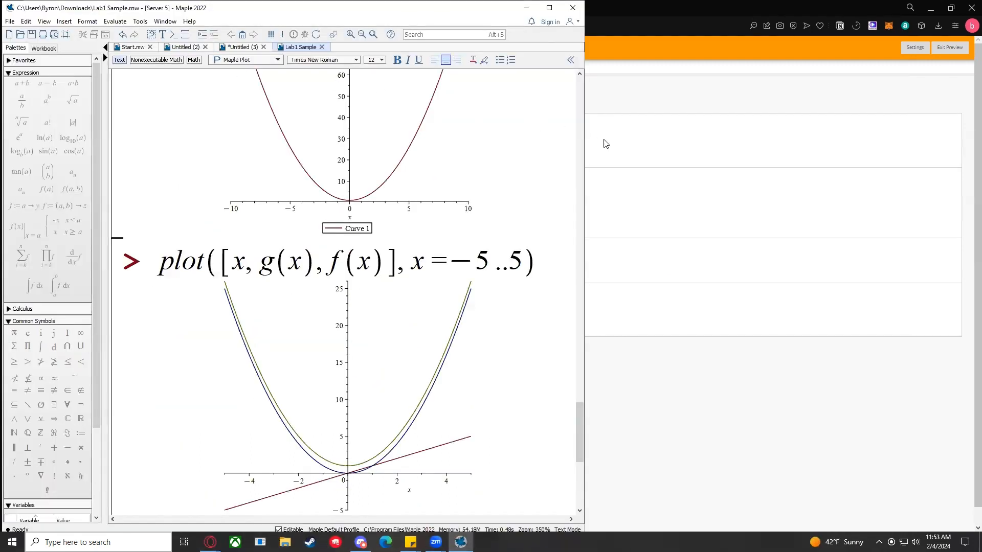
# Step: Create a new Document Mode worksheet, Untitled (5)
pyautogui.click(10, 21)
pyautogui.moveTo(21, 33)
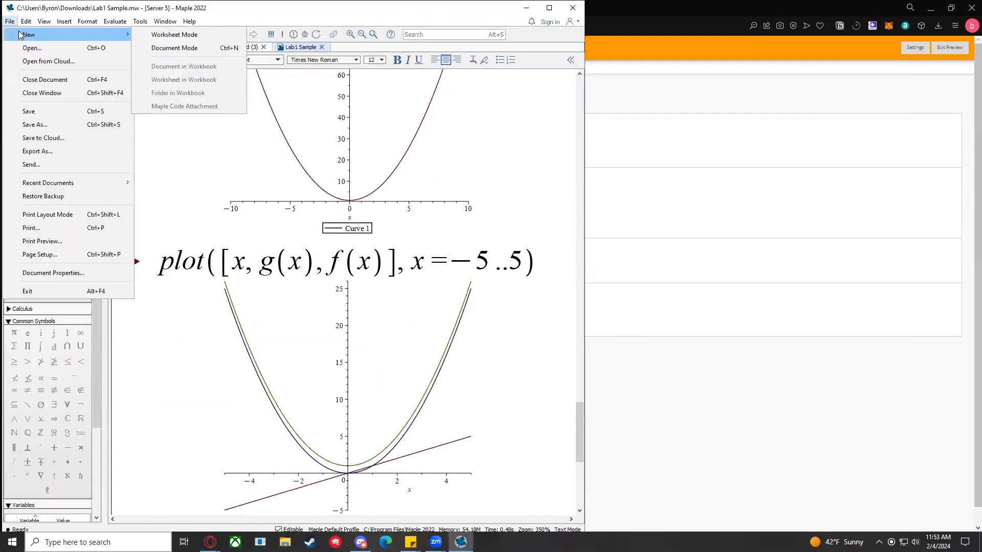
pyautogui.click(153, 49)
pyautogui.rightClick(719, 54)
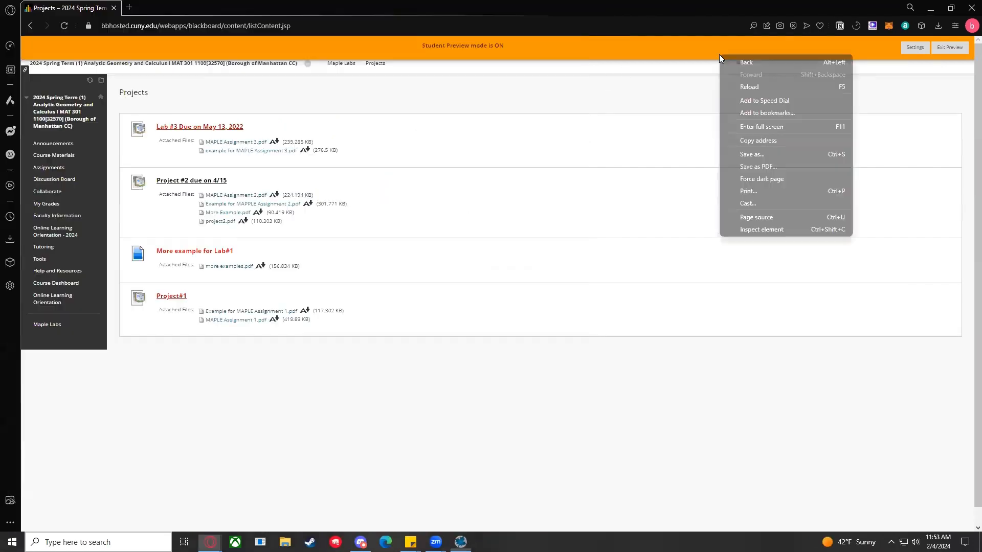
pyautogui.click(461, 542)
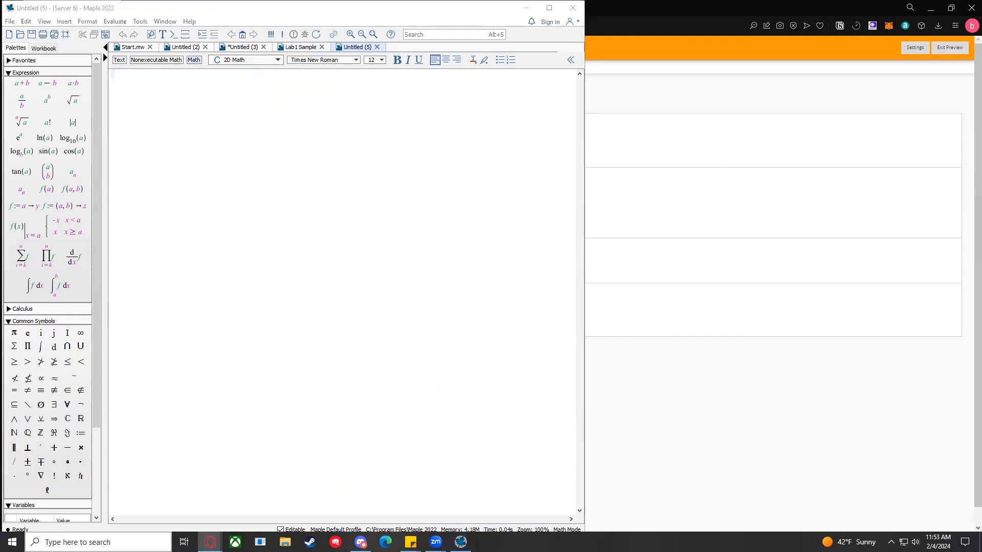
# Step: Place the Calculus MAT 301 Lab #1 PDF window on the right half at full height
pyautogui.moveTo(981, 143); pyautogui.dragTo(544, 18)
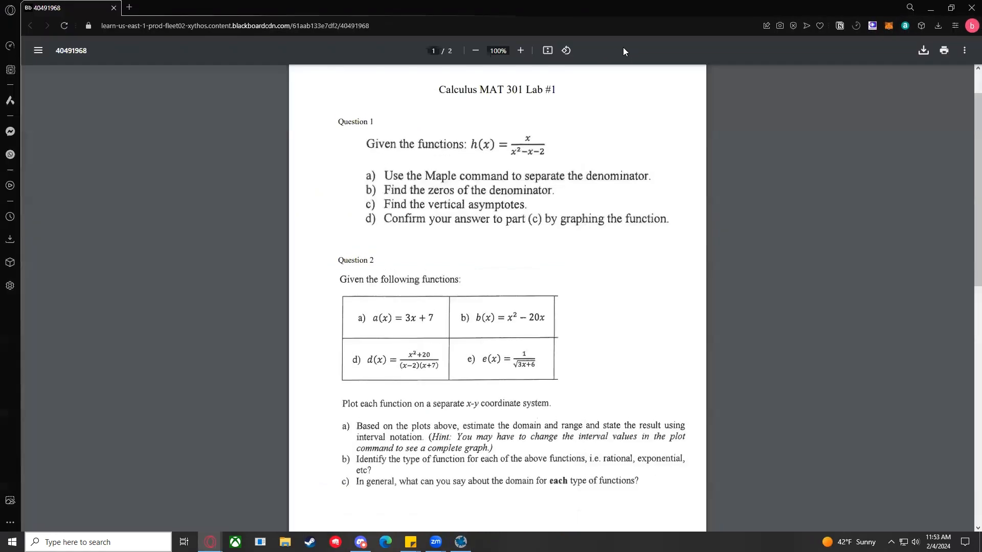
pyautogui.doubleClick(616, 17)
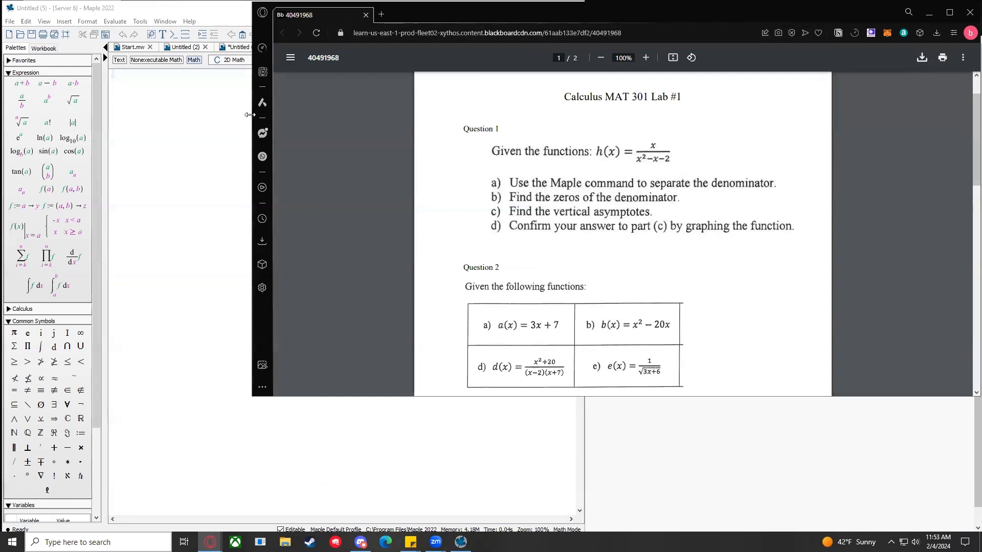
pyautogui.moveTo(249, 115); pyautogui.dragTo(565, 115)
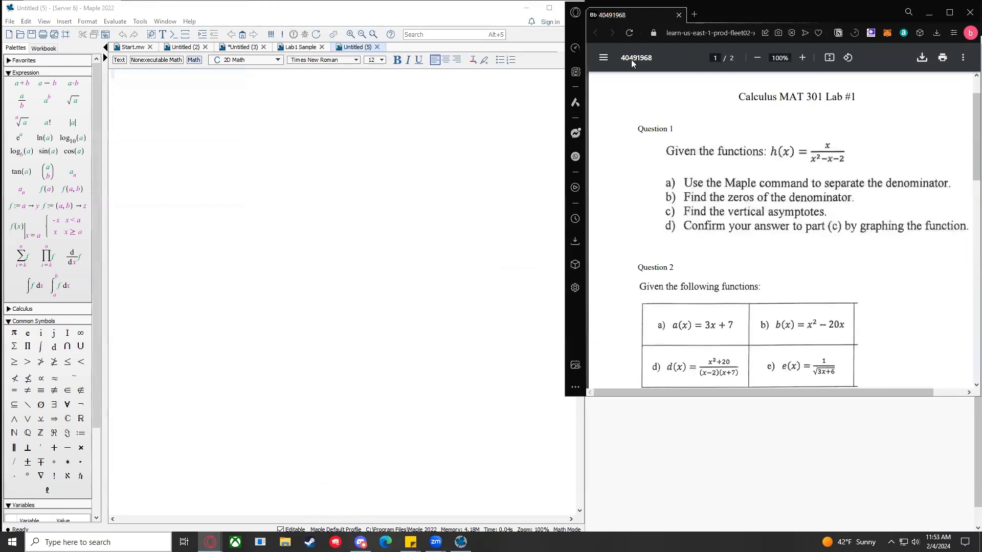
pyautogui.doubleClick(722, 6)
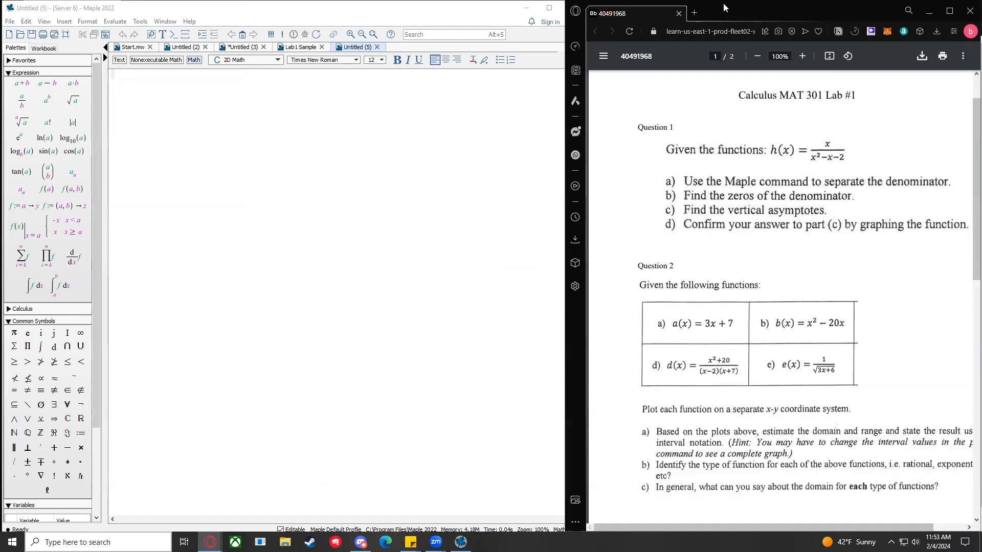
pyautogui.click(349, 17)
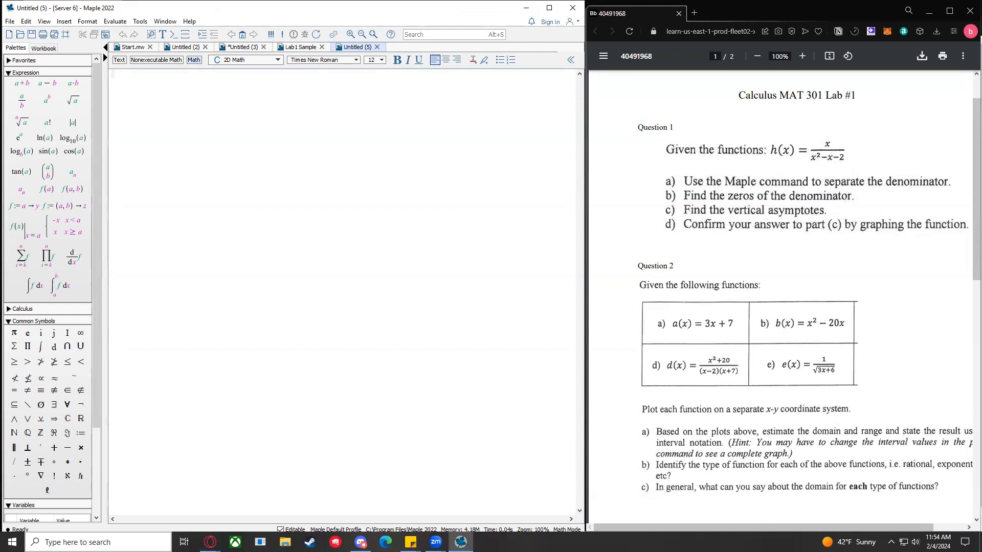
pyautogui.click(707, 168)
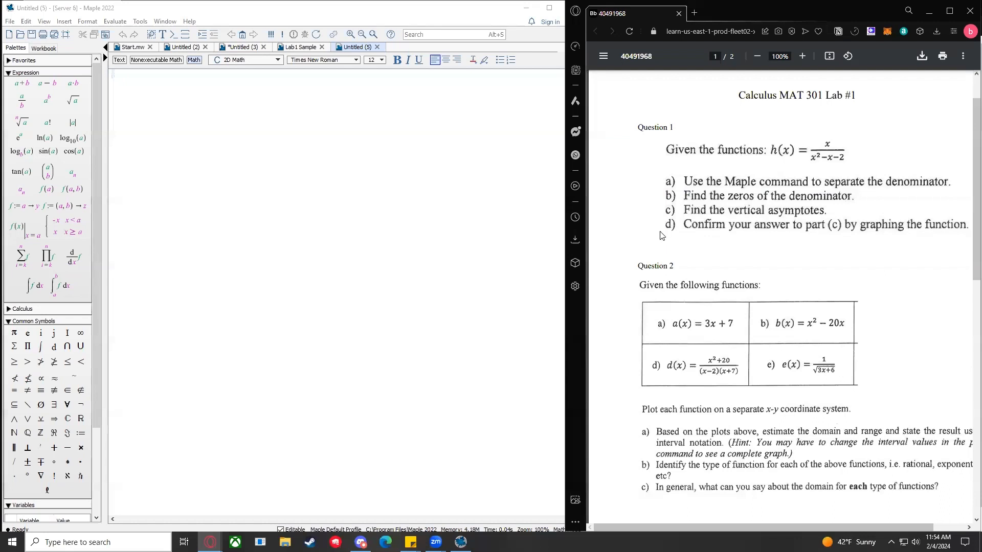
pyautogui.click(299, 140)
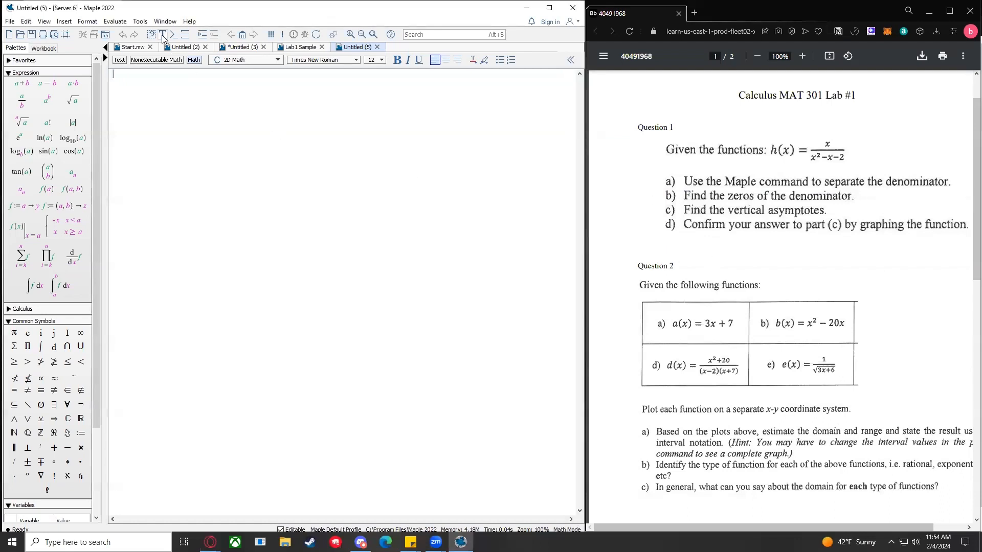
# Step: Switch to Text mode, zoom in twice, and type the student's name and 'Lab 1' on separate lines
pyautogui.click(120, 60)
pyautogui.click(350, 35)
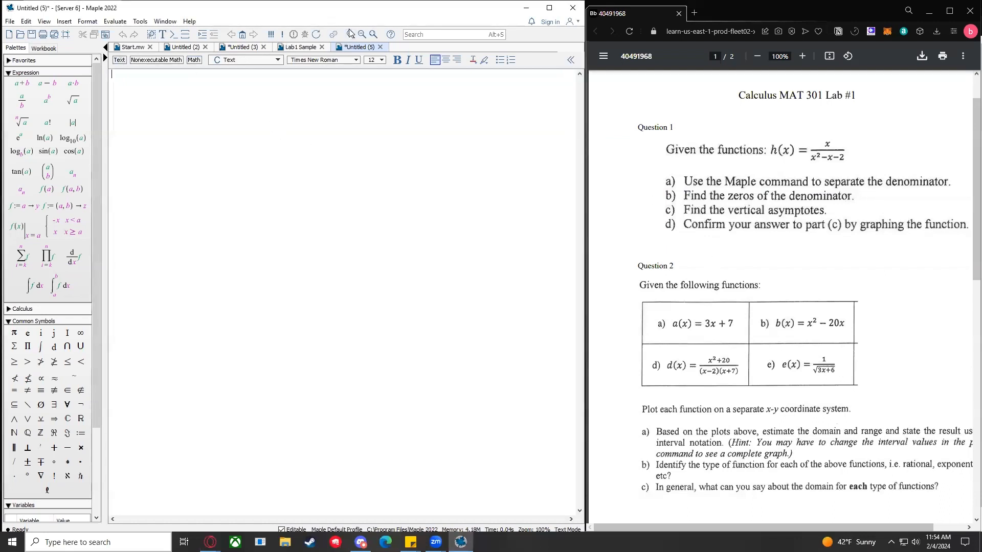
pyautogui.click(350, 35)
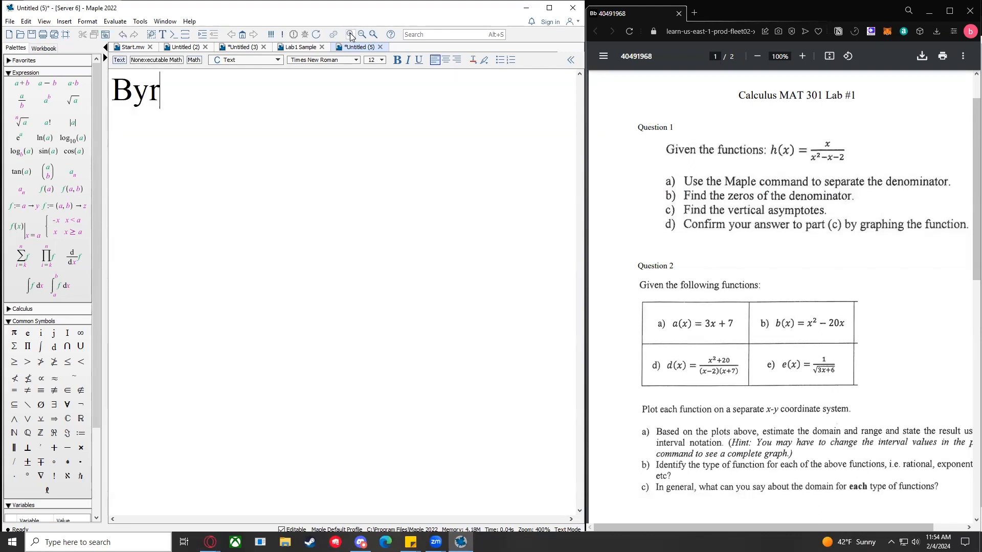
pyautogui.press('Return')
pyautogui.write('Lab 1')
pyautogui.press('BackSpace')
pyautogui.press('Return')
pyautogui.press('BackSpace')
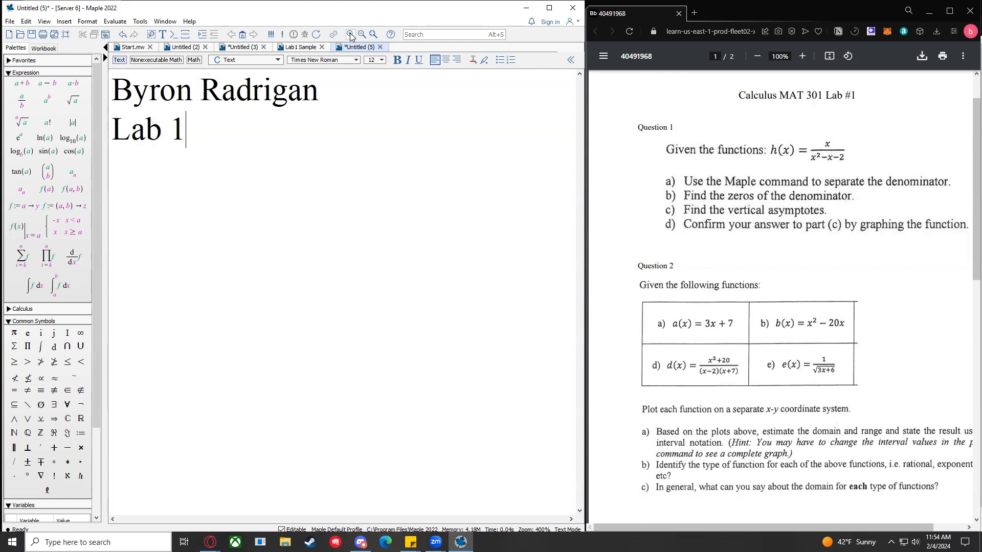
pyautogui.press('Left')
pyautogui.press('Left')
pyautogui.press('Left')
pyautogui.press('Left')
pyautogui.press('Left')
pyautogui.press('Left')
pyautogui.press('Return')
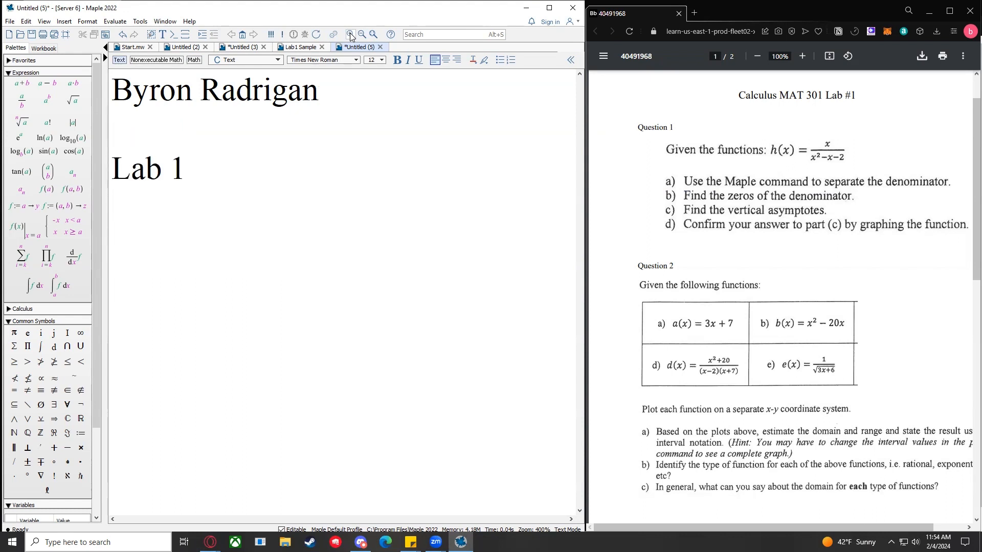
# Step: Add 'MAT301-1100' between the lines and complete the last line as 'Lab 1 Example'
pyautogui.write('M')
pyautogui.press('BackSpace')
pyautogui.write('L')
pyautogui.press('BackSpace')
pyautogui.write('MAT301-1100')
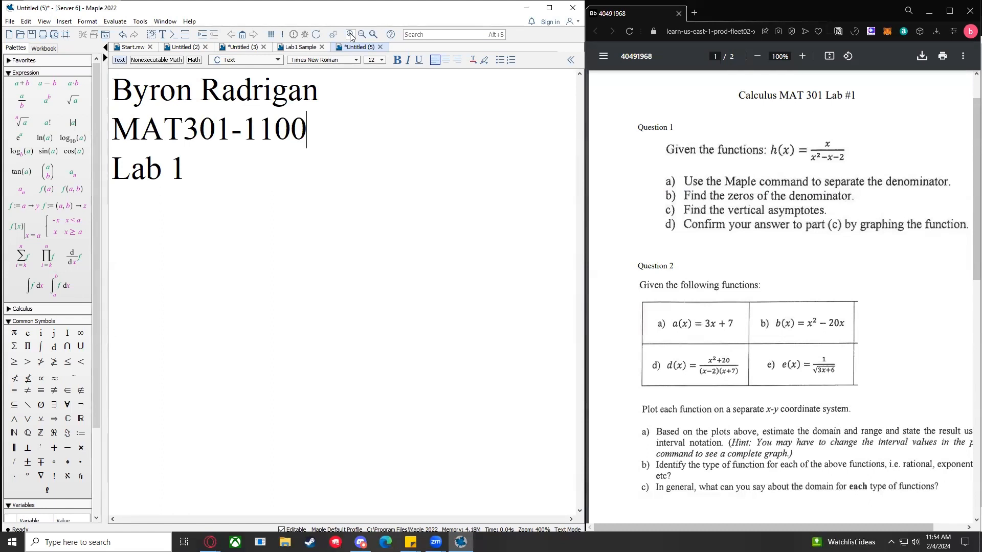
pyautogui.press('Return')
pyautogui.click(210, 181)
pyautogui.write('e')
pyautogui.press('BackSpace')
pyautogui.write('Example')
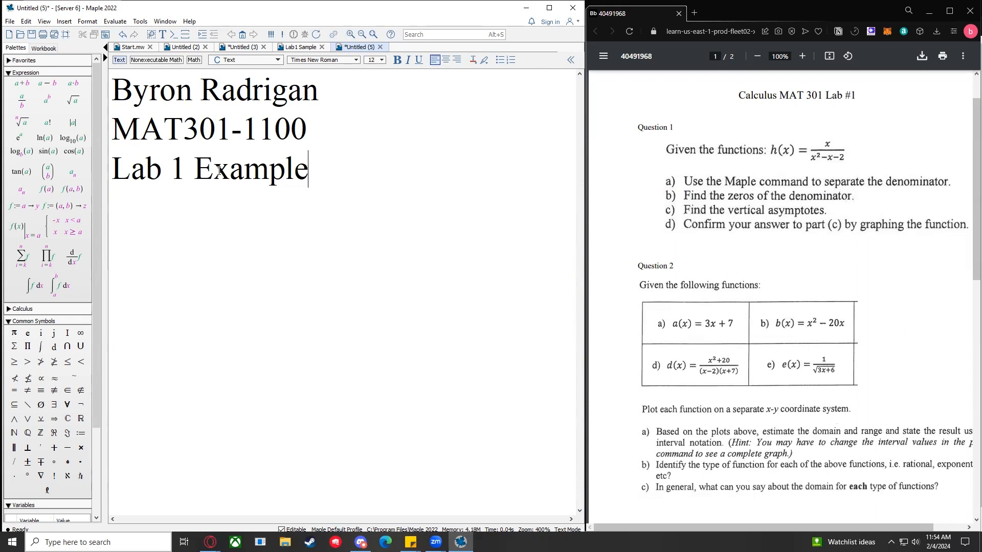
pyautogui.press('Return')
pyautogui.click(760, 152)
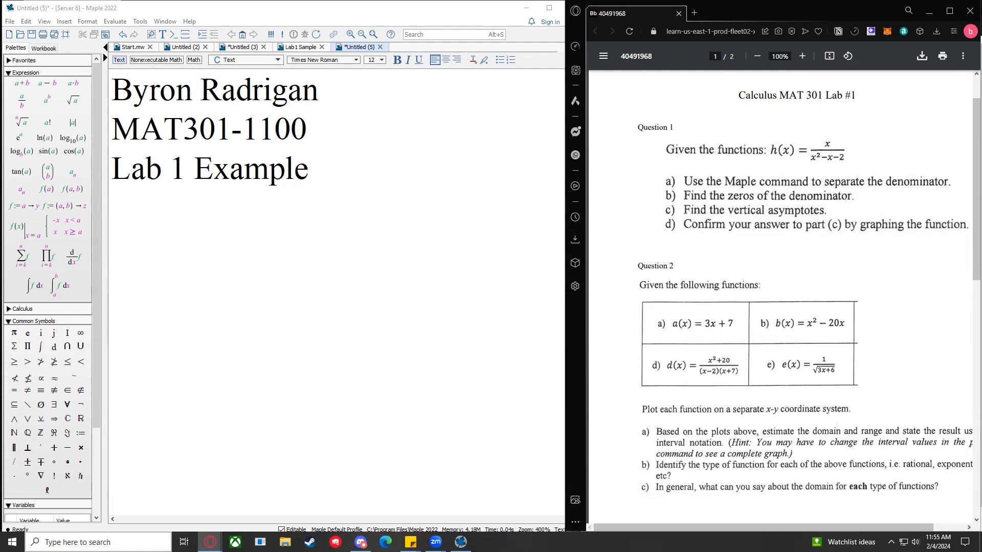
# Step: Move the 'Example for lab #1' PDF into the right browser window and select its (x+1)/(x^2-1) formula
pyautogui.hotkey('alt', 'Tab')
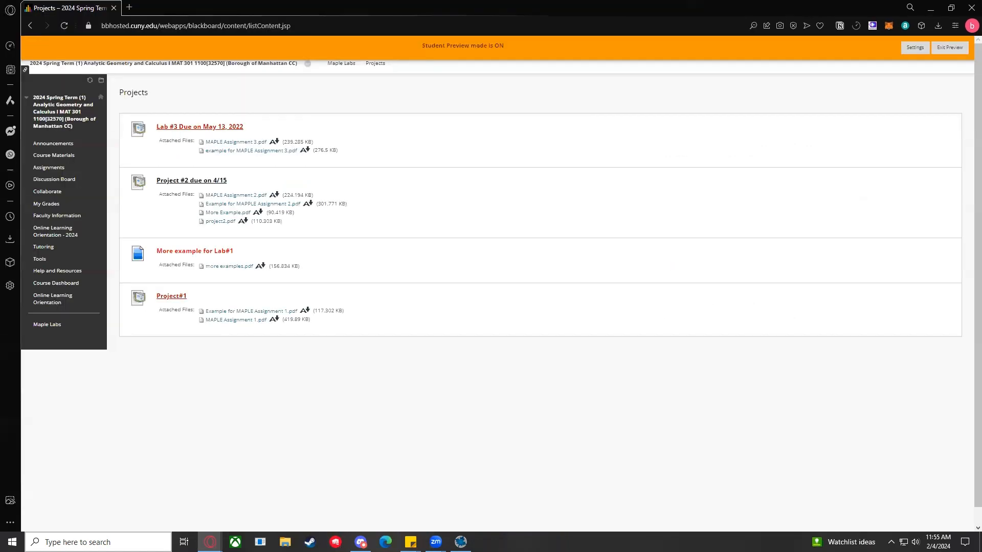
pyautogui.hotkey('alt', 'Tab')
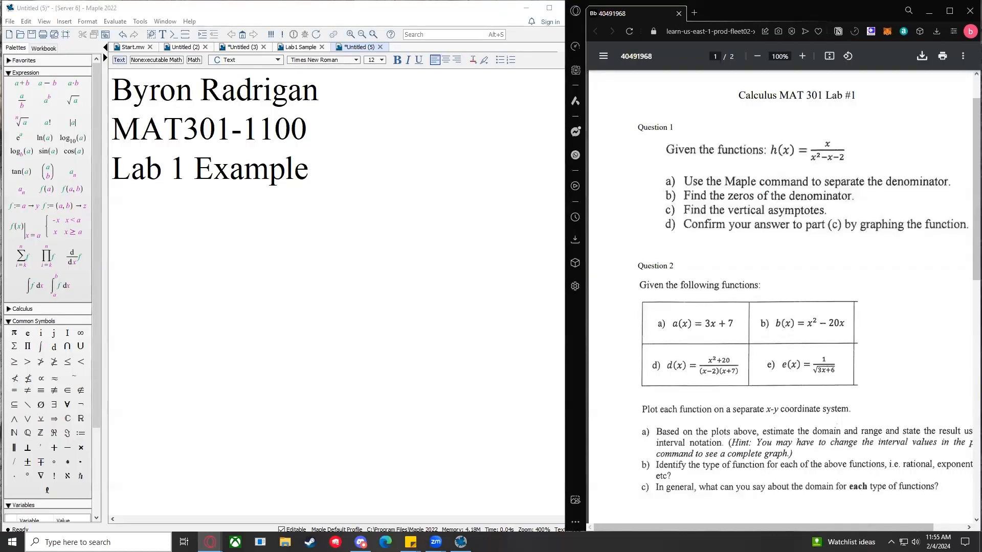
pyautogui.hotkey('alt', 'Tab')
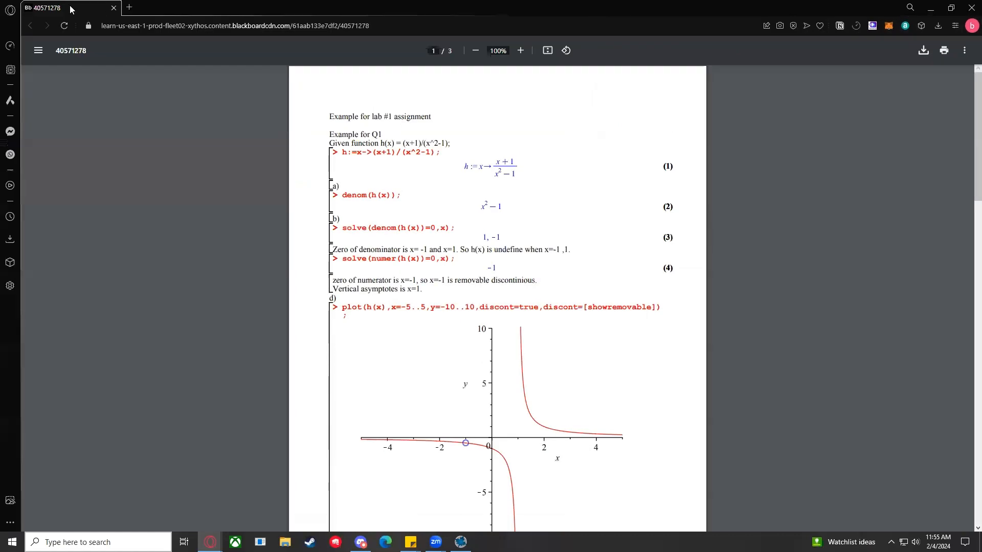
pyautogui.moveTo(56, 7); pyautogui.dragTo(649, 14)
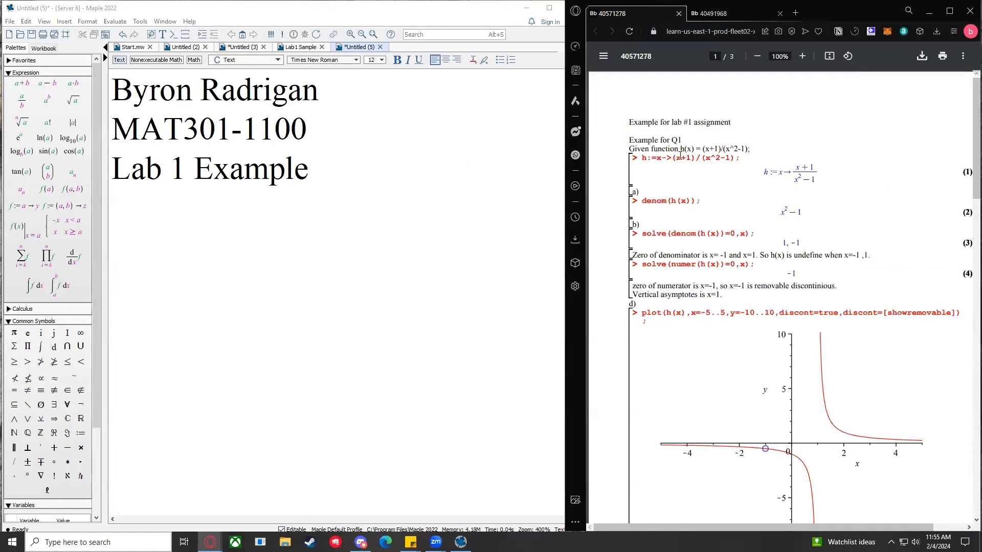
pyautogui.moveTo(703, 149); pyautogui.dragTo(765, 147)
pyautogui.click(734, 16)
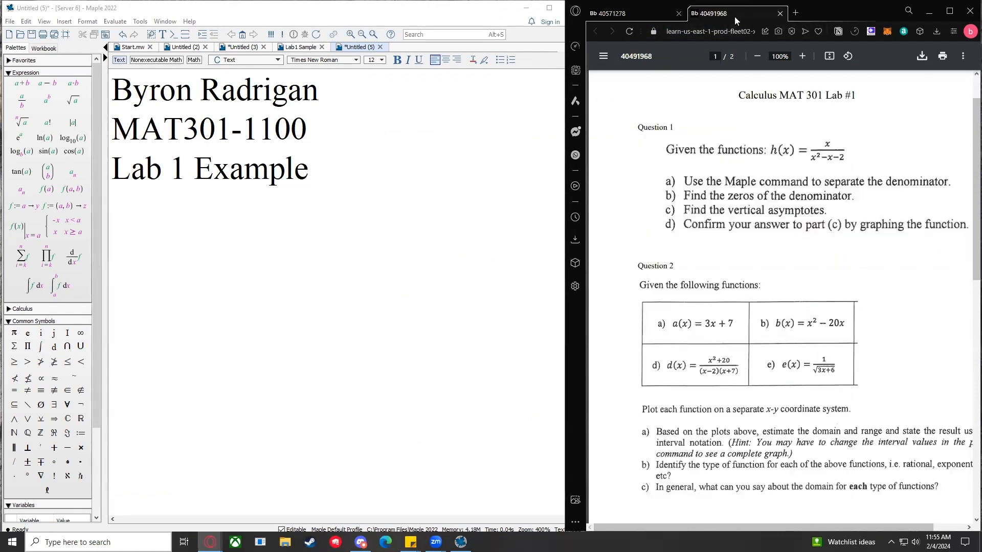
pyautogui.click(650, 13)
pyautogui.click(261, 203)
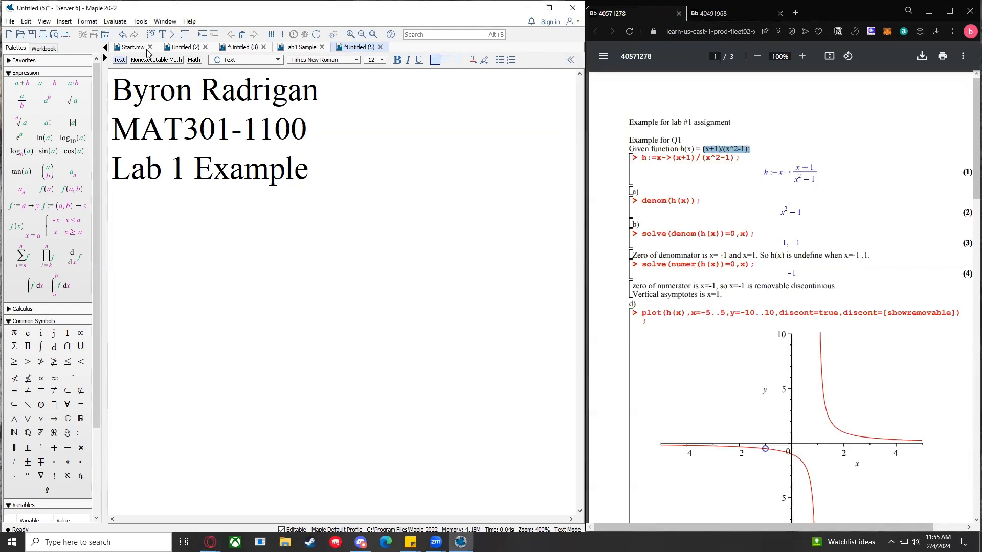
# Step: Type the heading 'Question 1' and insert a math input prompt below it
pyautogui.write('Quest')
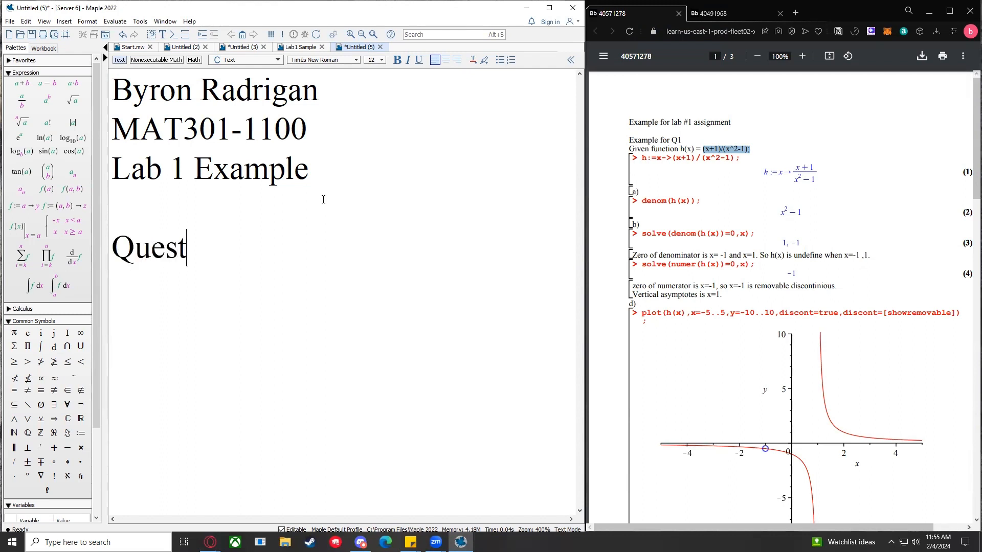
pyautogui.write('ion 1')
pyautogui.click(172, 35)
pyautogui.moveTo(110, 244); pyautogui.dragTo(344, 245)
pyautogui.click(235, 291)
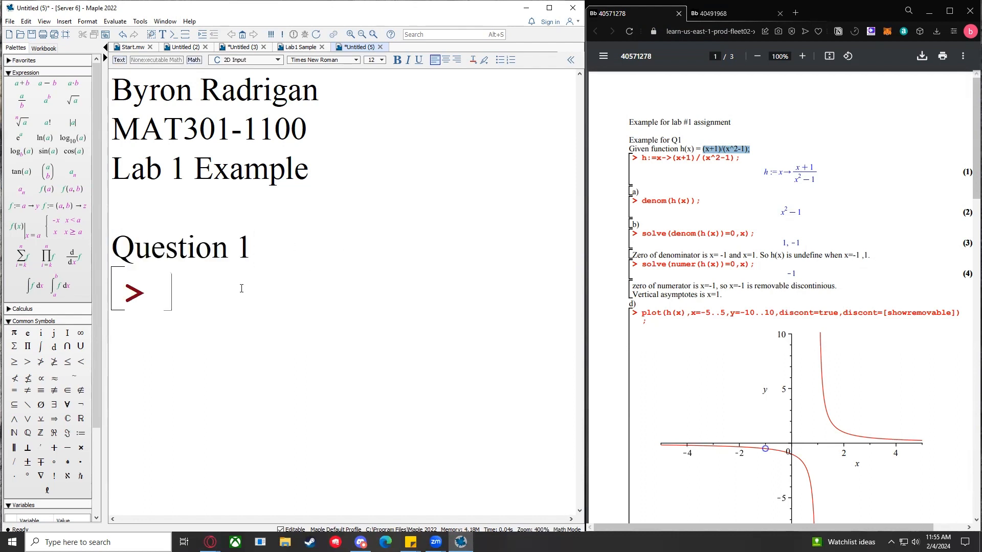
# Step: Enter and execute h(x) := (x+1)/(x^2−1), producing output (1)
pyautogui.write('h(x) ')
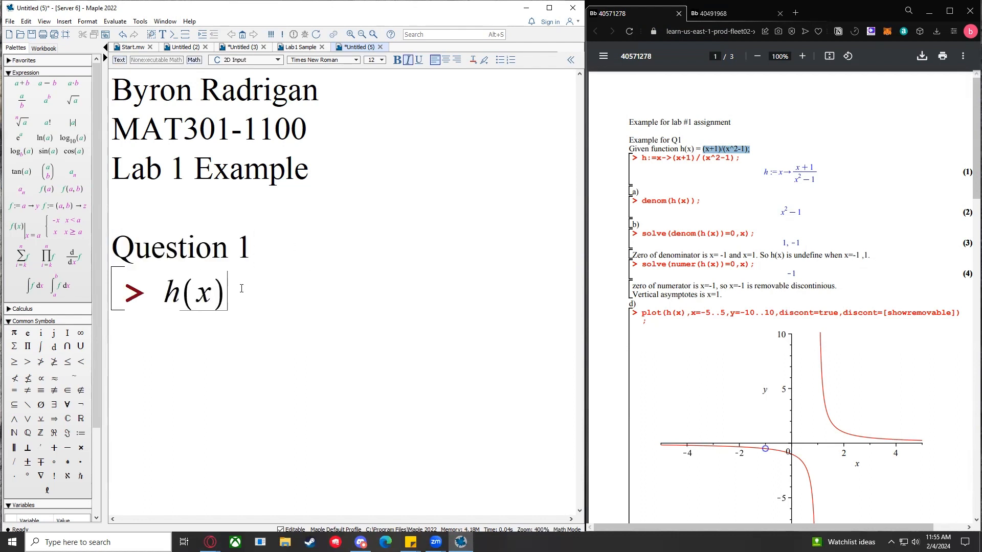
pyautogui.write(':= x + 1')
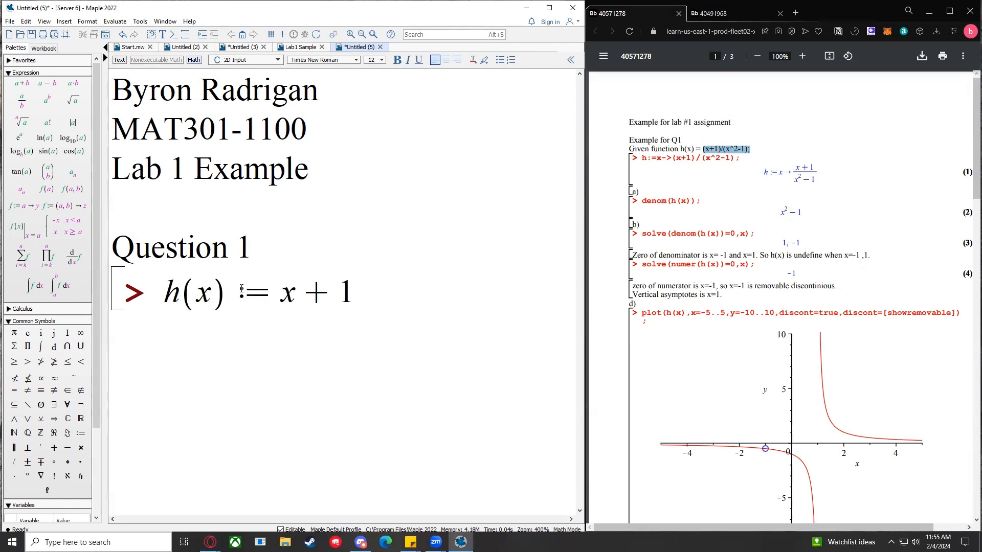
pyautogui.press('Left')
pyautogui.press('Left')
pyautogui.press('Left')
pyautogui.write('(')
pyautogui.press('Right')
pyautogui.press('Right')
pyautogui.press('Right')
pyautogui.write(')')
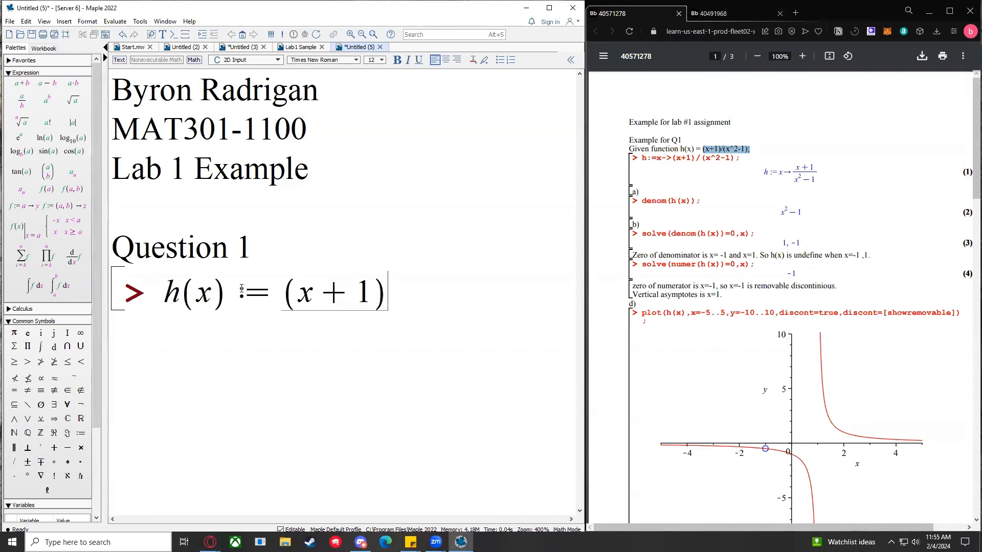
pyautogui.write('/x')
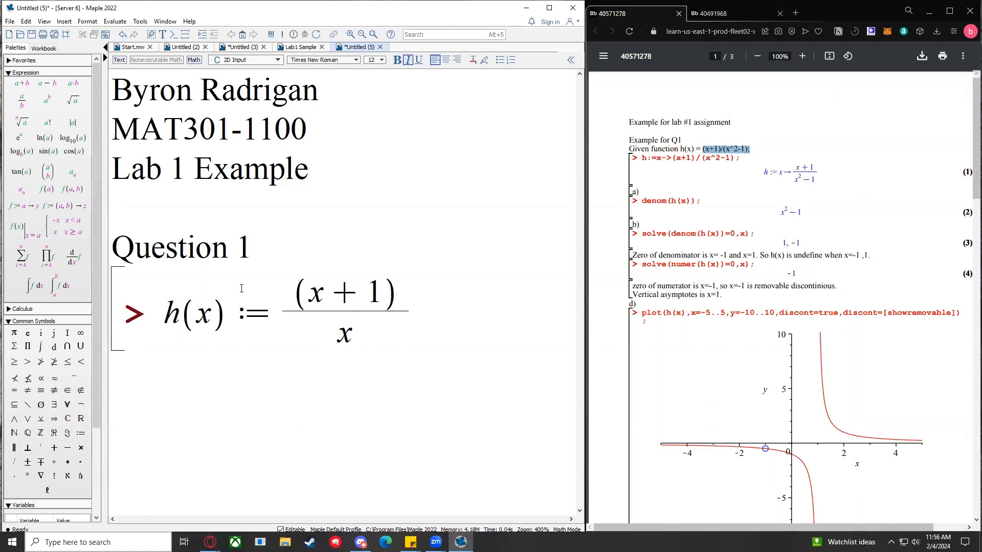
pyautogui.write('^2')
pyautogui.press('Right')
pyautogui.write('- 1')
pyautogui.press('Return')
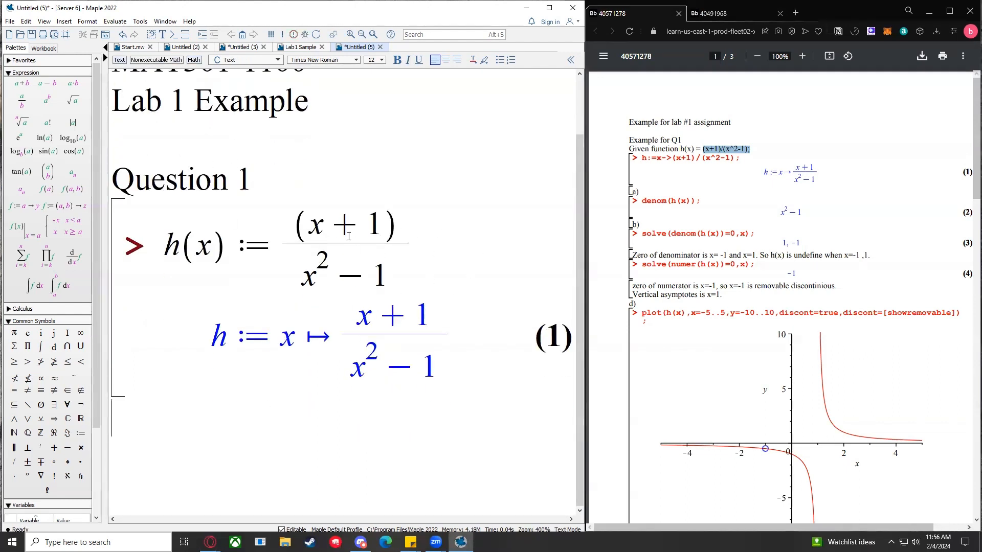
# Step: Select and deselect the numerator (x + 1) and the whole fraction in the h(x) input
pyautogui.click(313, 229)
pyautogui.moveTo(313, 230); pyautogui.dragTo(409, 223)
pyautogui.click(407, 225)
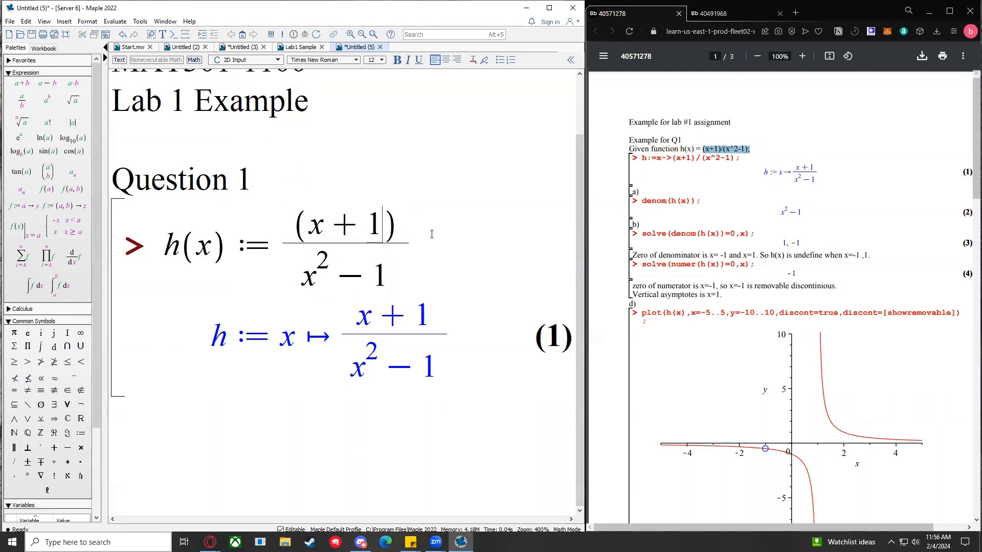
pyautogui.click(288, 224)
pyautogui.moveTo(289, 224); pyautogui.dragTo(405, 228)
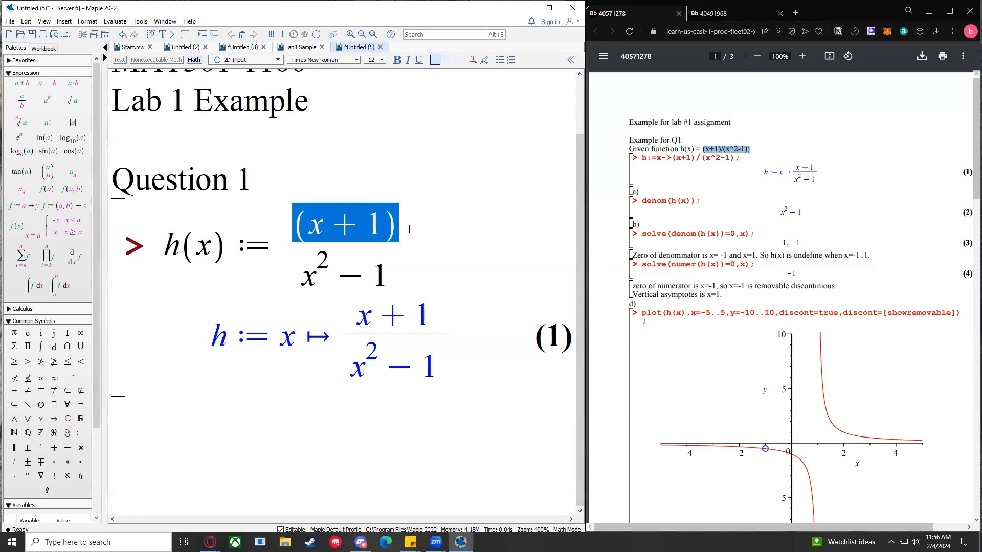
pyautogui.click(380, 228)
pyautogui.moveTo(313, 225); pyautogui.dragTo(417, 224)
pyautogui.click(417, 224)
pyautogui.click(377, 227)
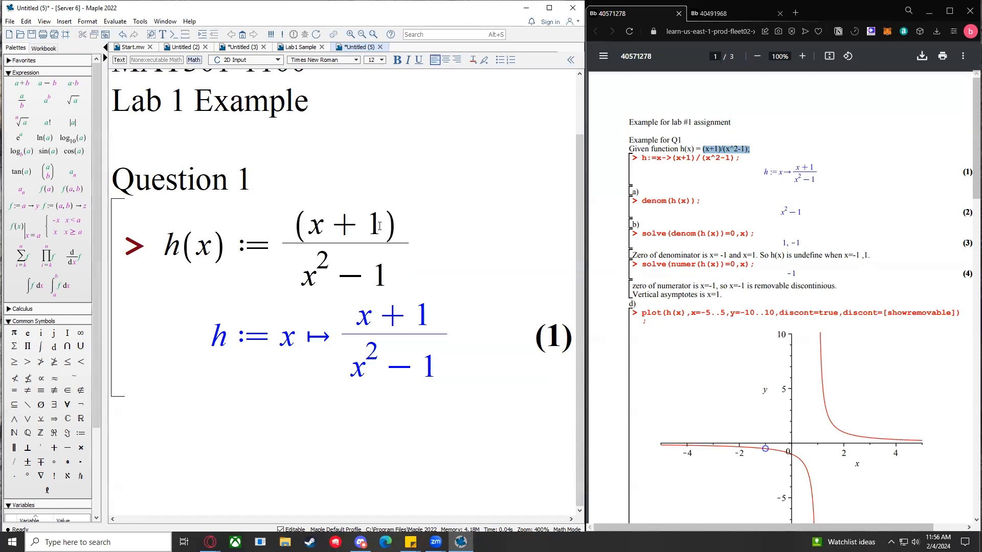
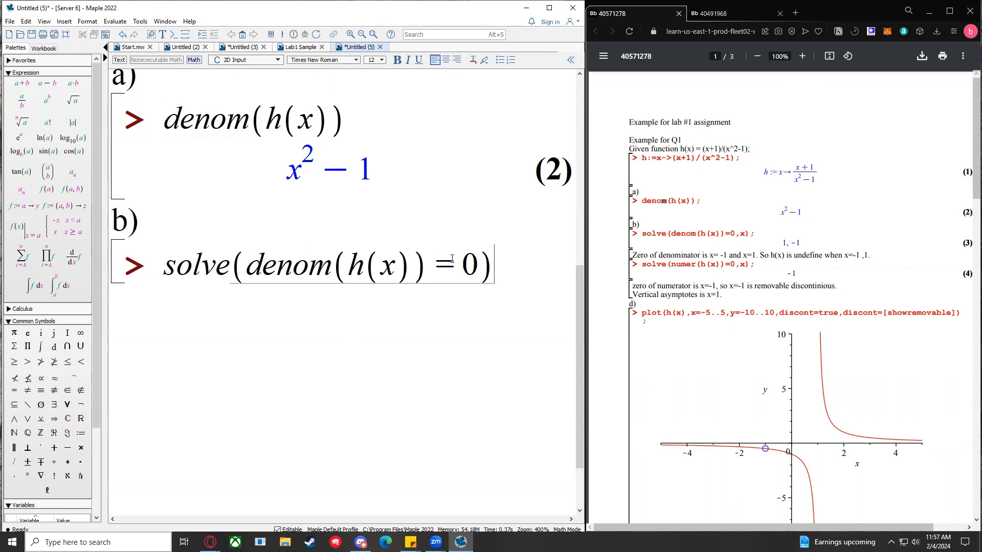
# Step: Run solve(denom(h(x)) = 0) to get the zeros 1 and −1 as output (3)
pyautogui.press('Return')
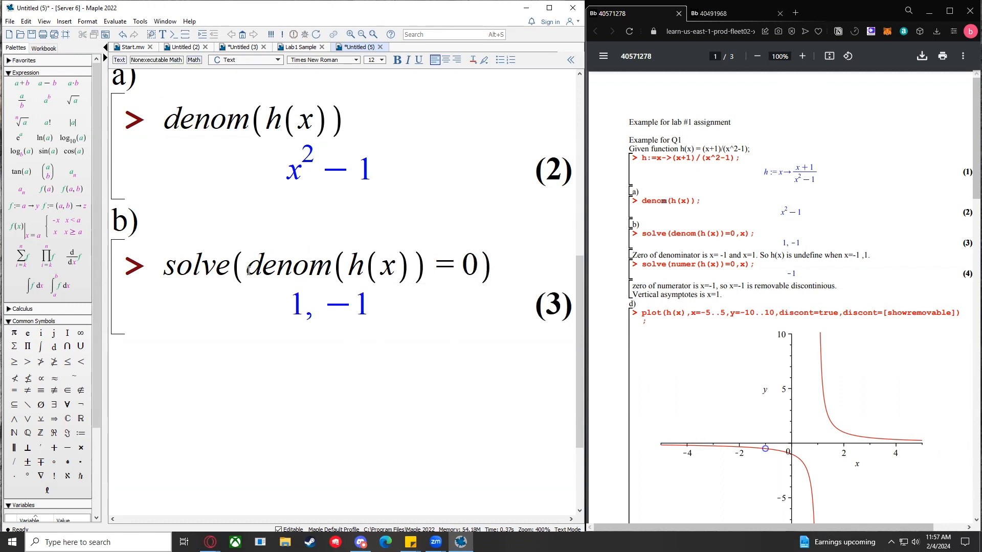
pyautogui.moveTo(248, 271); pyautogui.dragTo(477, 272)
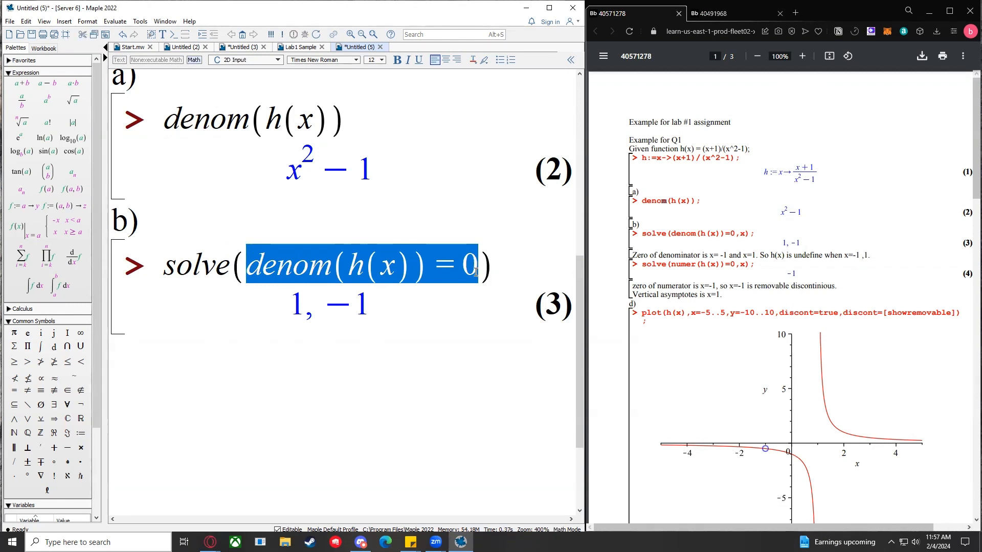
pyautogui.moveTo(248, 271); pyautogui.dragTo(418, 267)
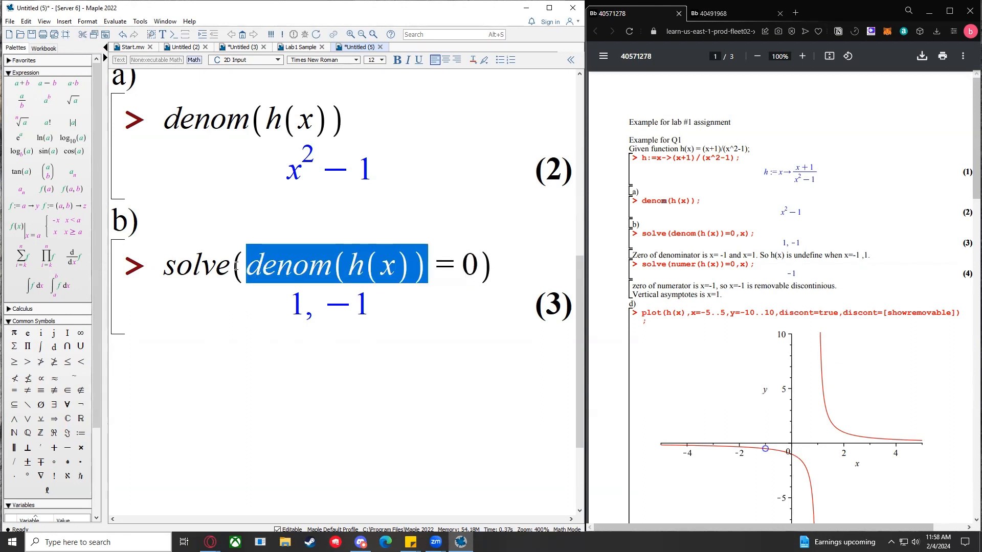
pyautogui.moveTo(247, 267)
pyautogui.mouseDown()
pyautogui.moveTo(483, 267)
pyautogui.moveTo(230, 266)
pyautogui.moveTo(247, 265)
pyautogui.mouseUp()
pyautogui.click(165, 124)
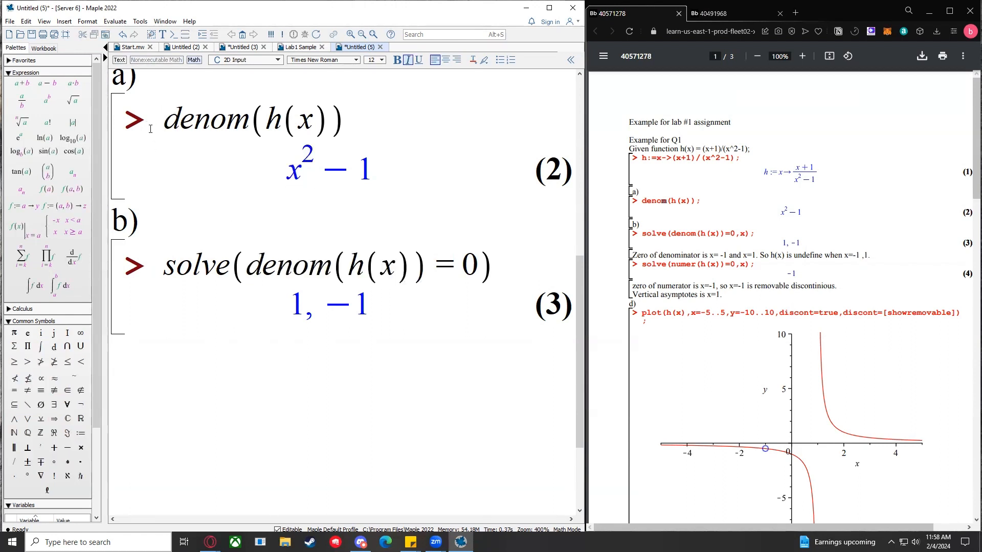
pyautogui.moveTo(249, 264); pyautogui.dragTo(429, 266)
pyautogui.click(436, 270)
pyautogui.click(431, 270)
# Step: Compare denom(h(x)) in parts a) and b), then view the Lab #1 question sheet
pyautogui.moveTo(426, 269); pyautogui.dragTo(249, 264)
pyautogui.click(384, 260)
pyautogui.moveTo(164, 130); pyautogui.dragTo(361, 133)
pyautogui.click(361, 134)
pyautogui.click(247, 262)
pyautogui.moveTo(247, 262); pyautogui.dragTo(402, 266)
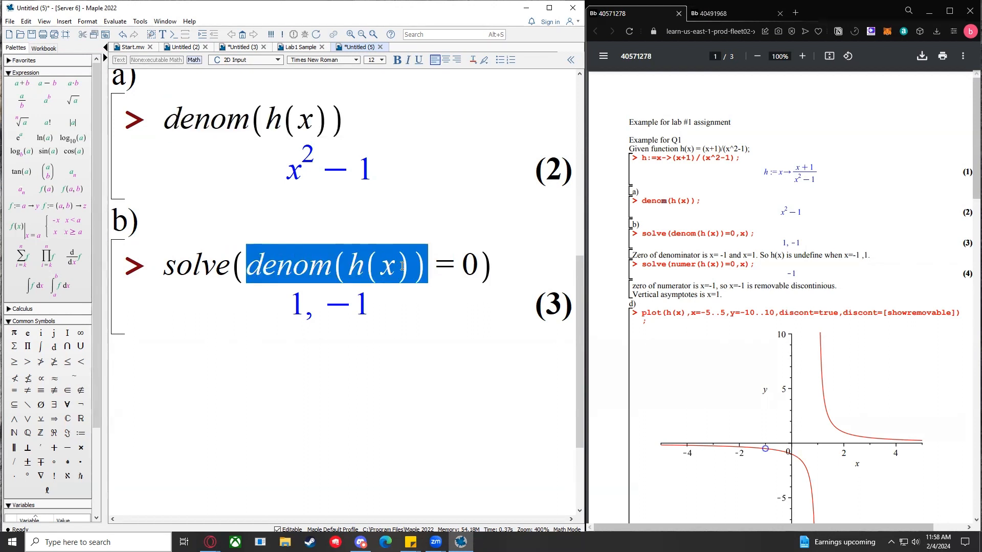
pyautogui.click(443, 270)
pyautogui.moveTo(479, 264); pyautogui.dragTo(247, 264)
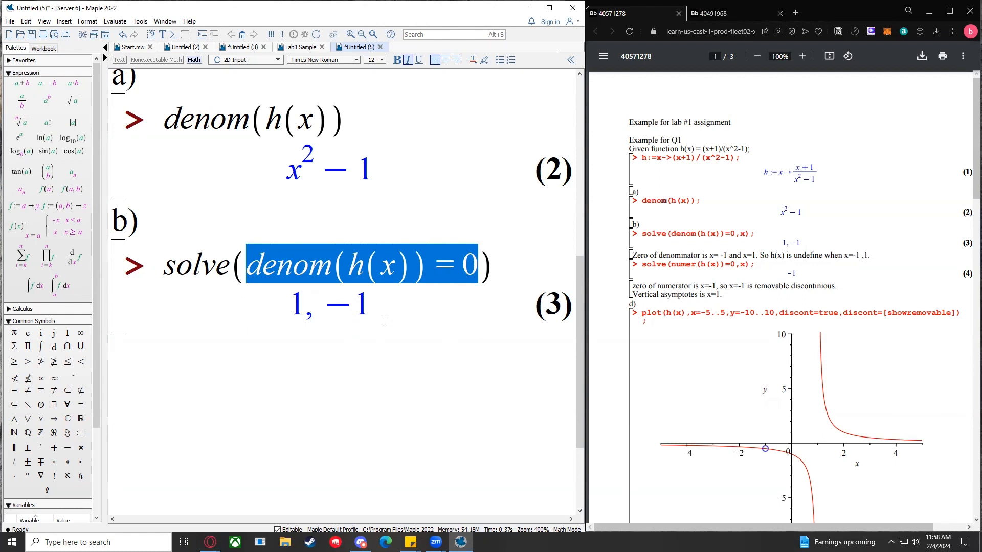
pyautogui.click(728, 18)
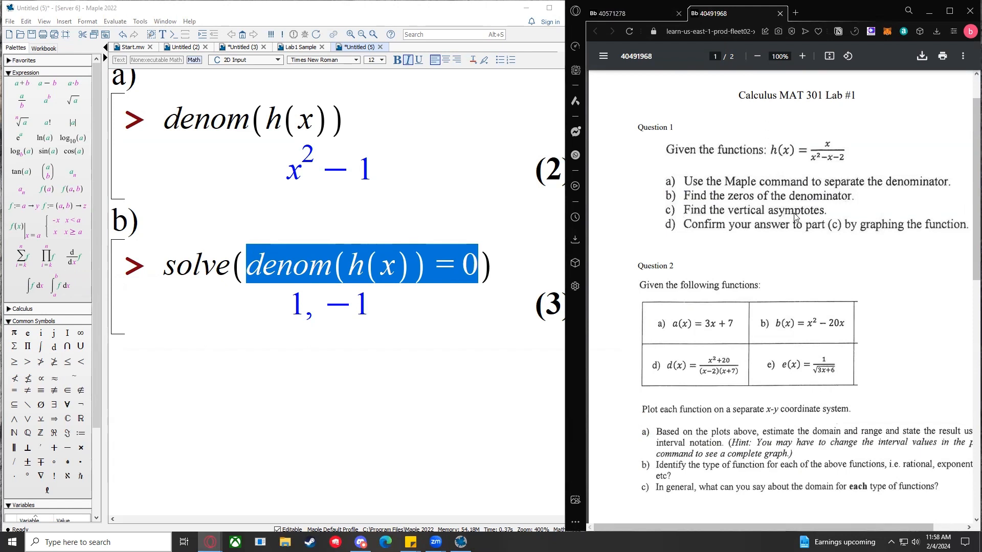
# Step: Back on the example PDF, add a 'c)' label with a math input prompt below part b)
pyautogui.click(652, 19)
pyautogui.click(258, 351)
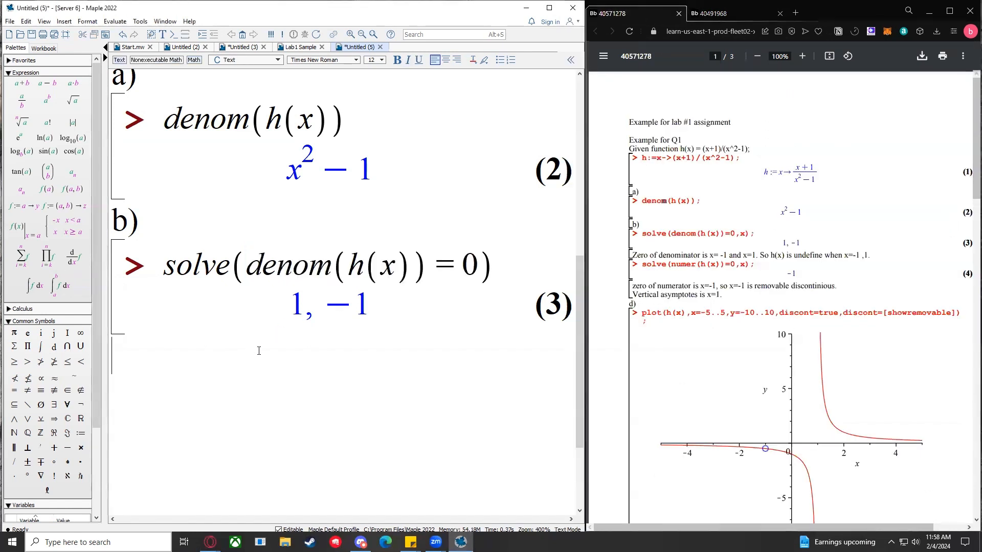
pyautogui.write('c)')
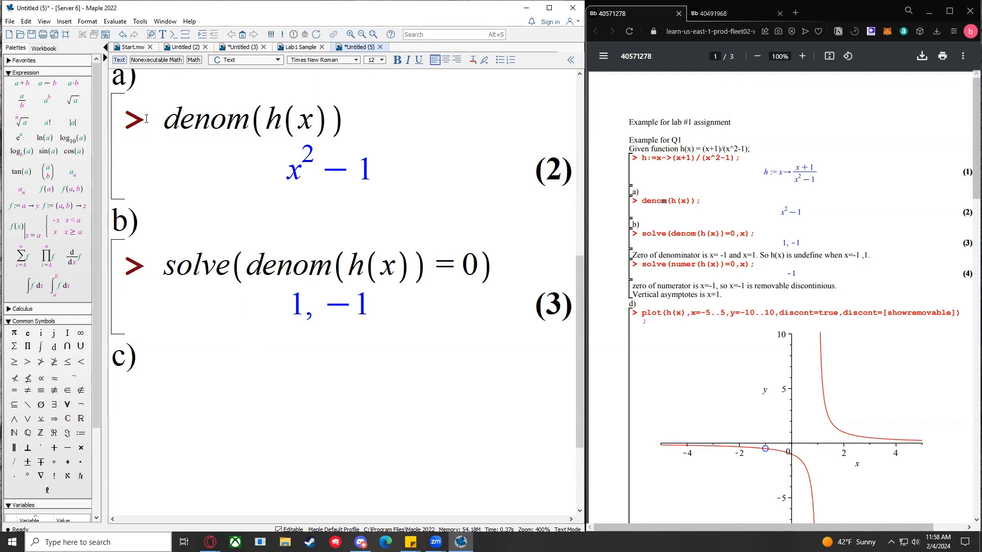
pyautogui.click(174, 34)
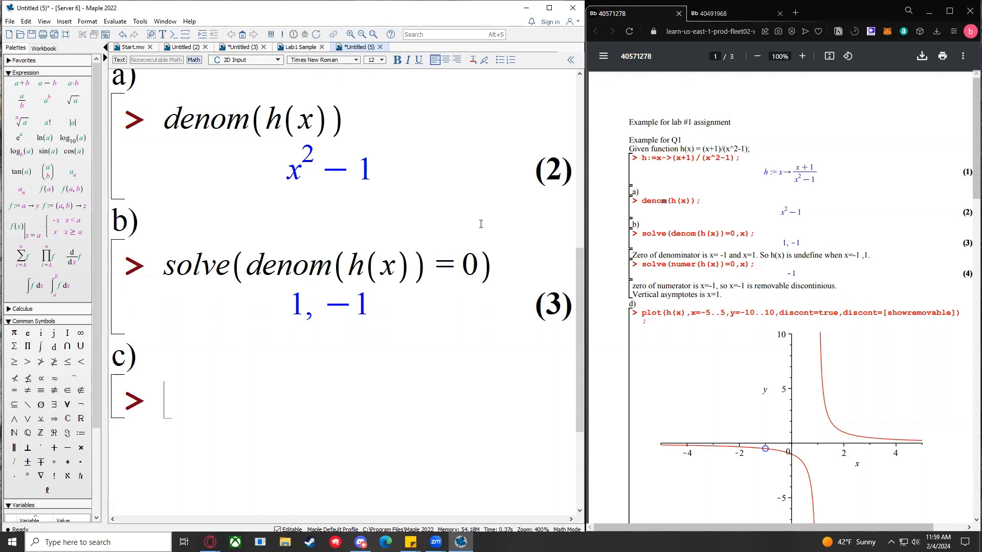
# Step: Review the solution output 1, −1, then place the cursor in the empty c) input line
pyautogui.click(297, 306)
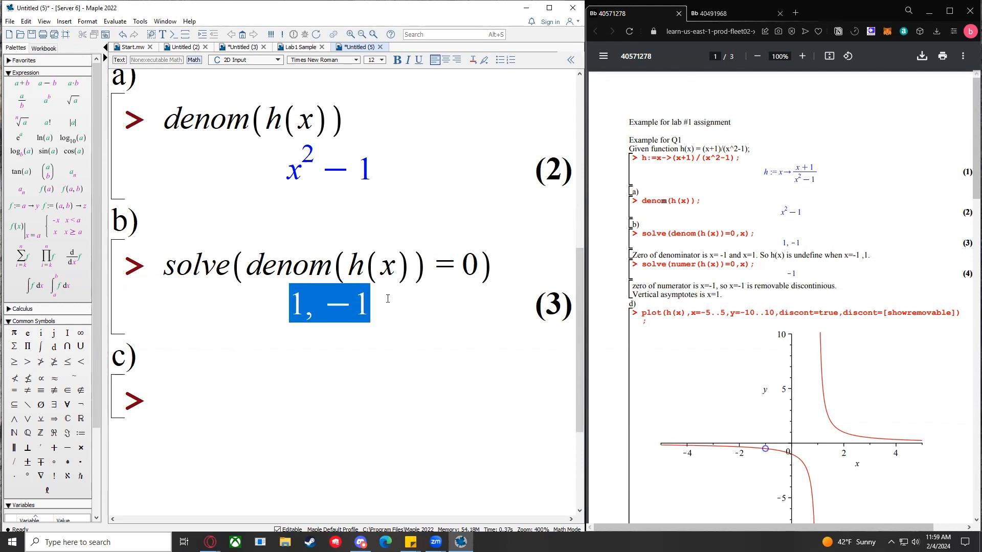
pyautogui.moveTo(297, 306); pyautogui.dragTo(292, 304)
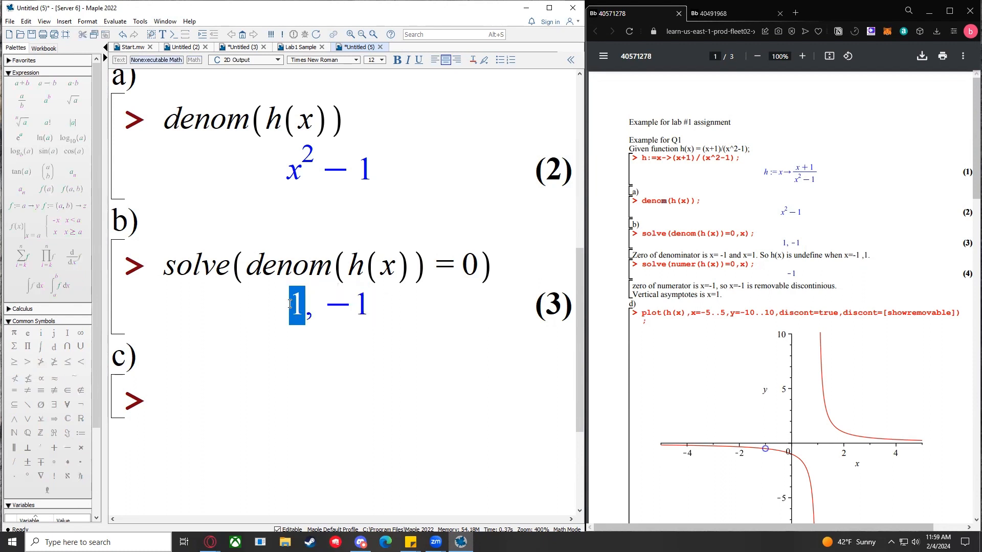
pyautogui.click(385, 302)
pyautogui.moveTo(388, 318); pyautogui.dragTo(415, 301)
pyautogui.click(279, 310)
pyautogui.click(416, 302)
pyautogui.moveTo(289, 308); pyautogui.dragTo(403, 305)
pyautogui.click(403, 305)
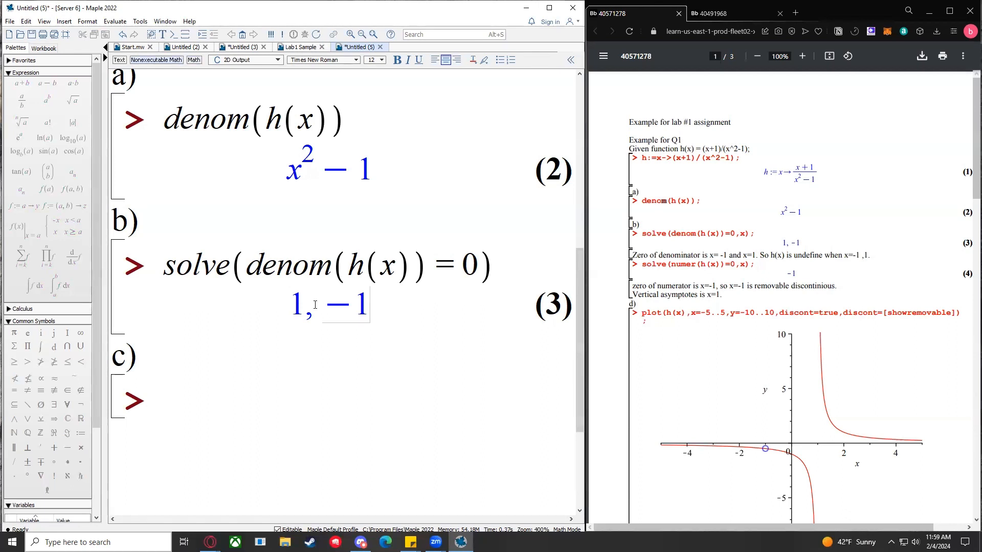
pyautogui.click(220, 399)
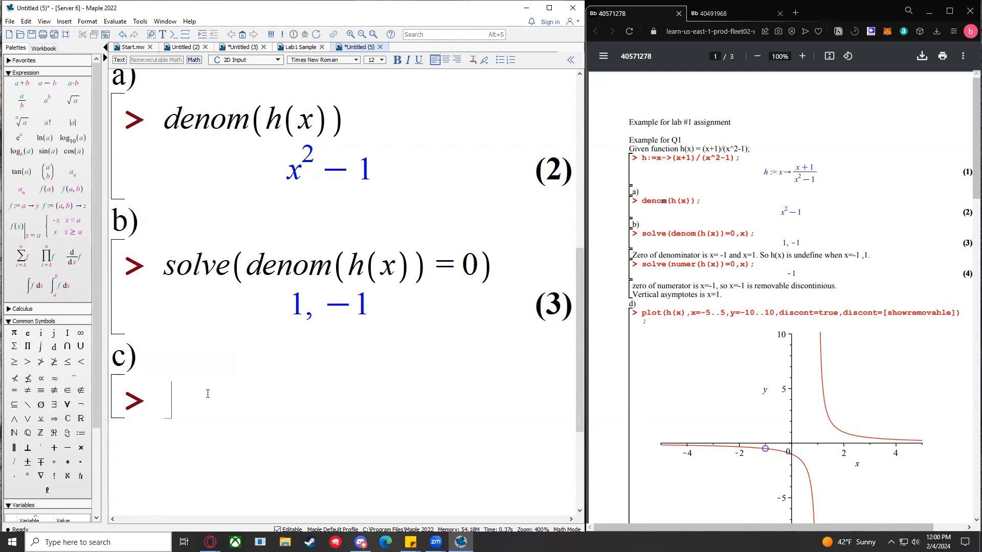
pyautogui.write('solve(')
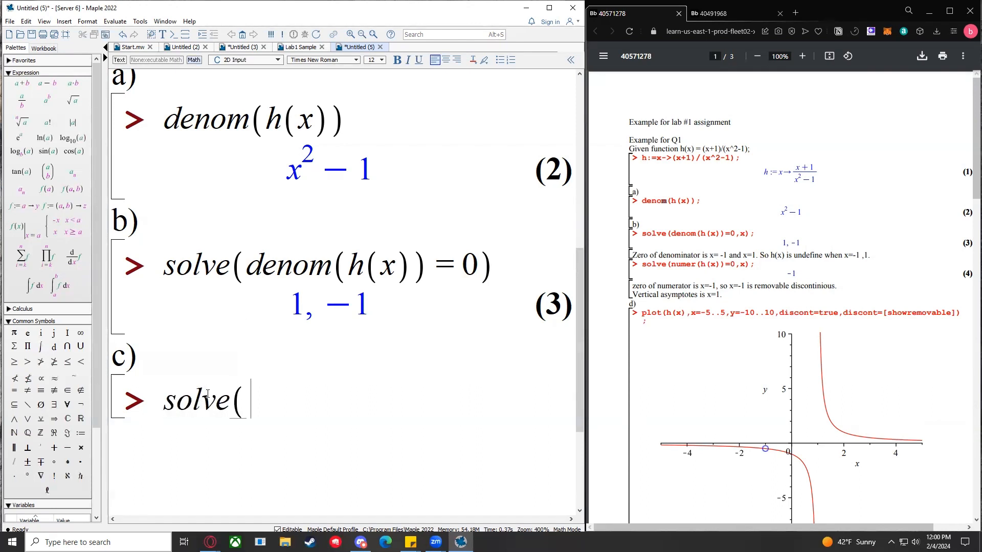
pyautogui.write('numer(h')
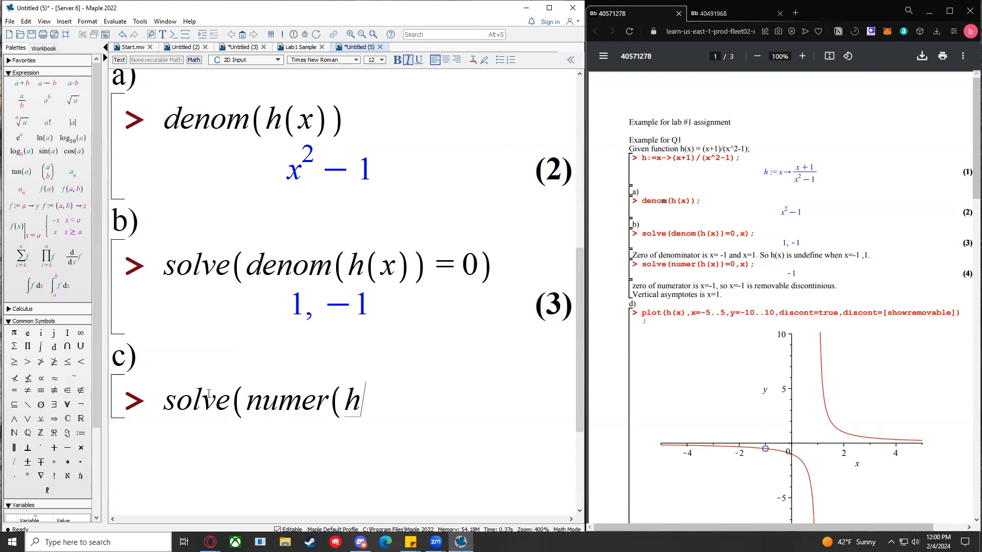
pyautogui.write('(x))=0)')
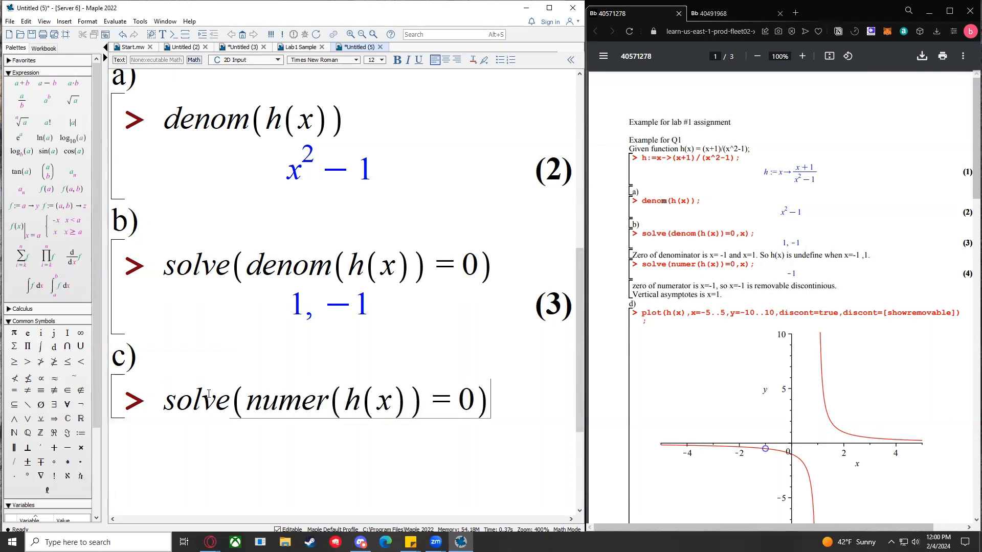
pyautogui.press('Return')
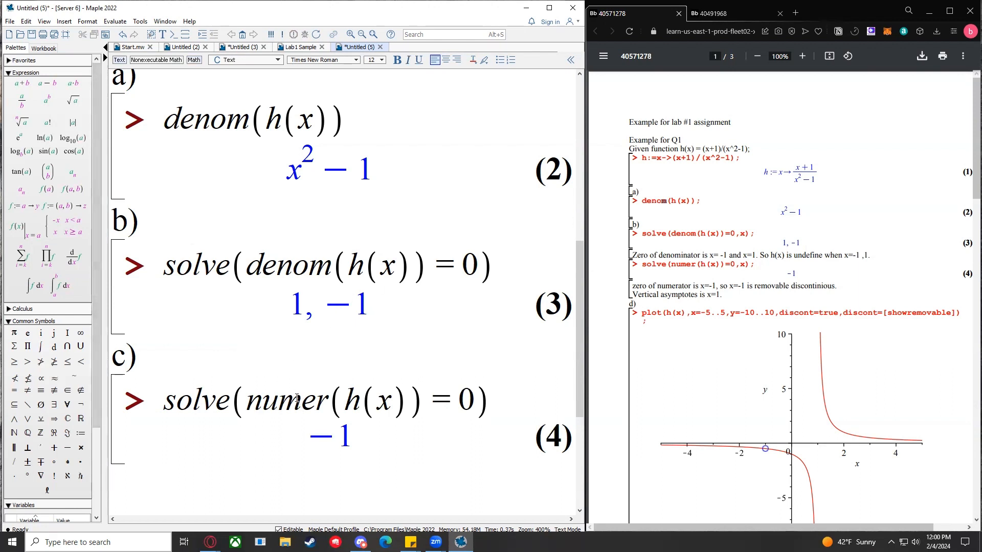
pyautogui.scroll(-2, 296, 397)
pyautogui.click(297, 368)
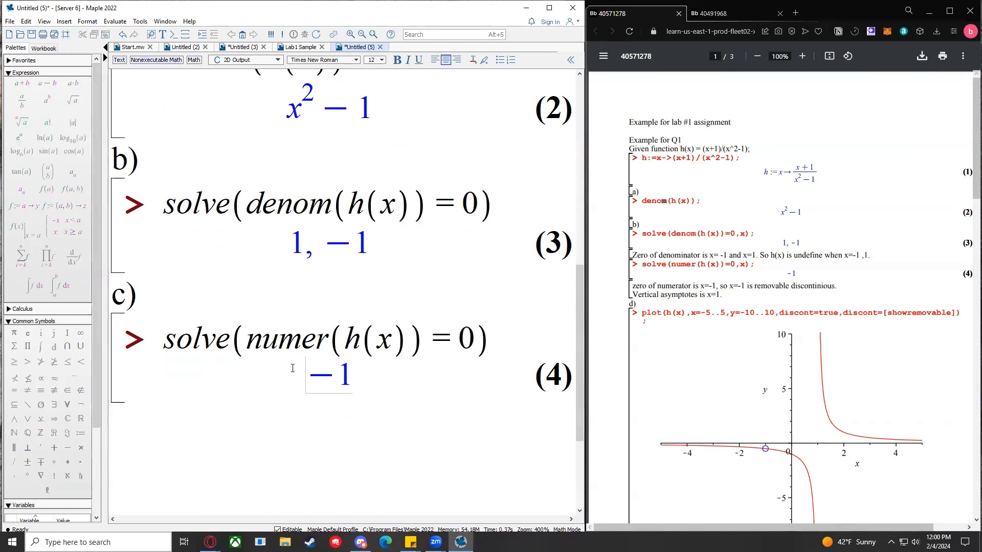
pyautogui.click(310, 379)
pyautogui.moveTo(322, 245); pyautogui.dragTo(386, 245)
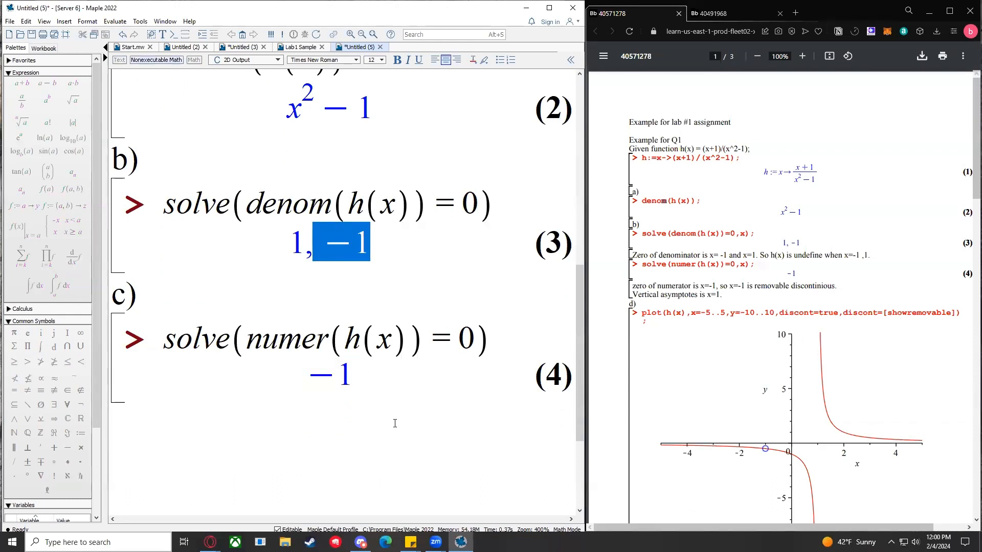
pyautogui.click(390, 382)
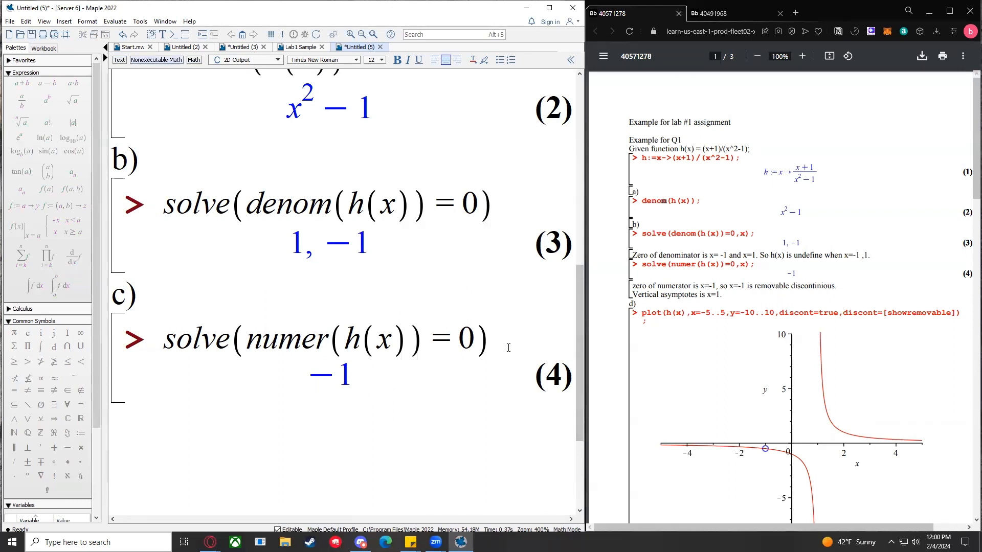
pyautogui.click(123, 60)
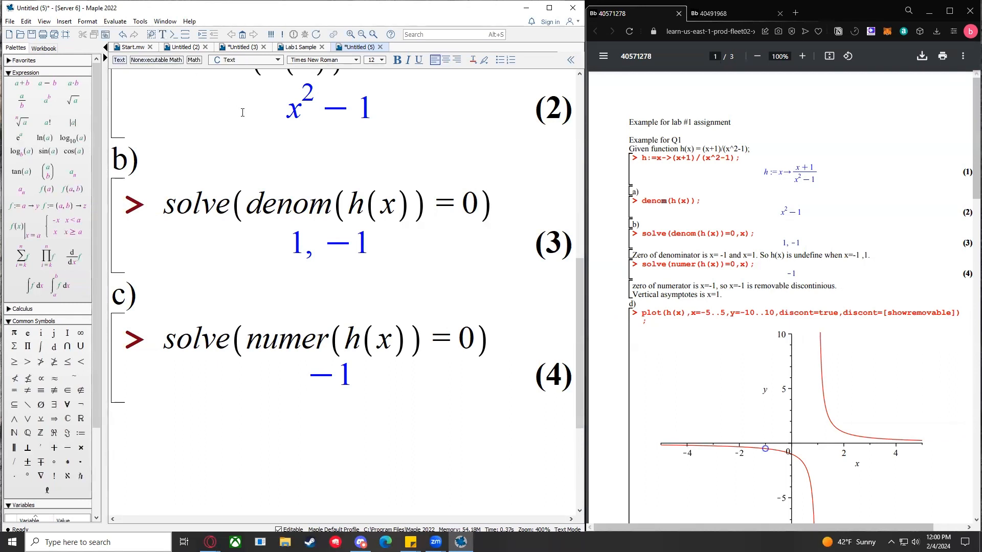
pyautogui.moveTo(307, 373); pyautogui.dragTo(362, 371)
pyautogui.click(358, 372)
pyautogui.click(299, 237)
pyautogui.moveTo(299, 237); pyautogui.dragTo(289, 238)
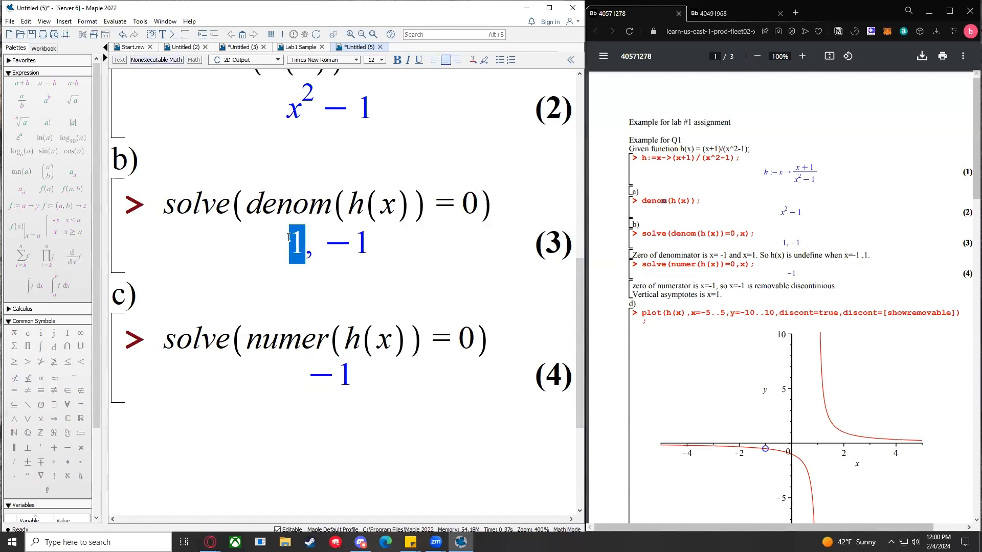
# Step: Type the note 'Vertical asymptotes at x = 1' below output (4)
pyautogui.click(144, 414)
pyautogui.write('Vertic')
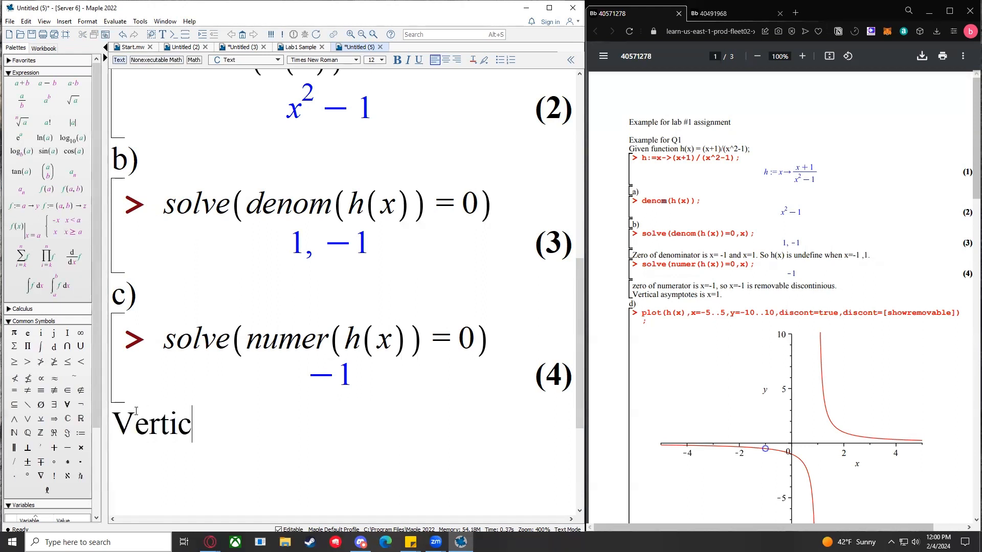
pyautogui.write('al as')
pyautogui.press('BackSpace')
pyautogui.write('asymp')
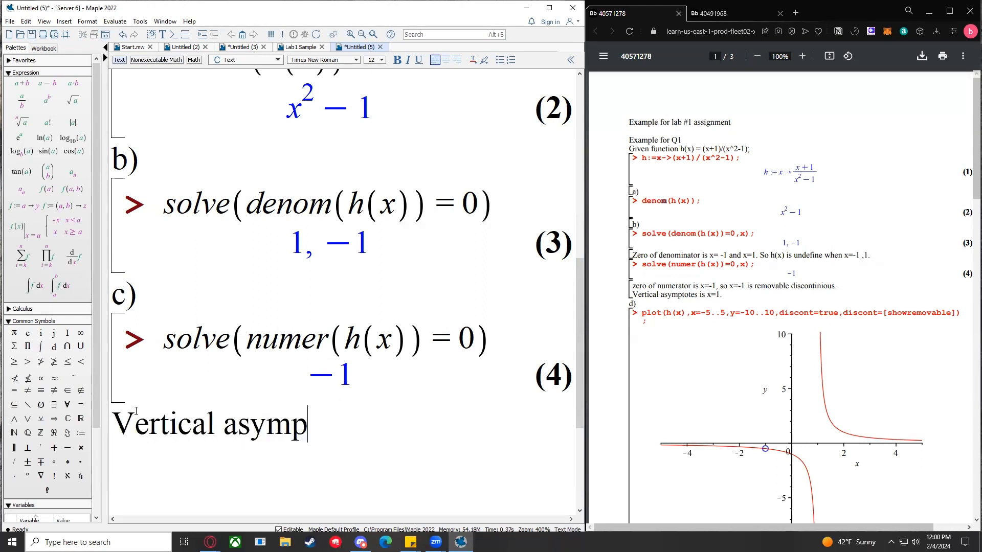
pyautogui.write('totes at x')
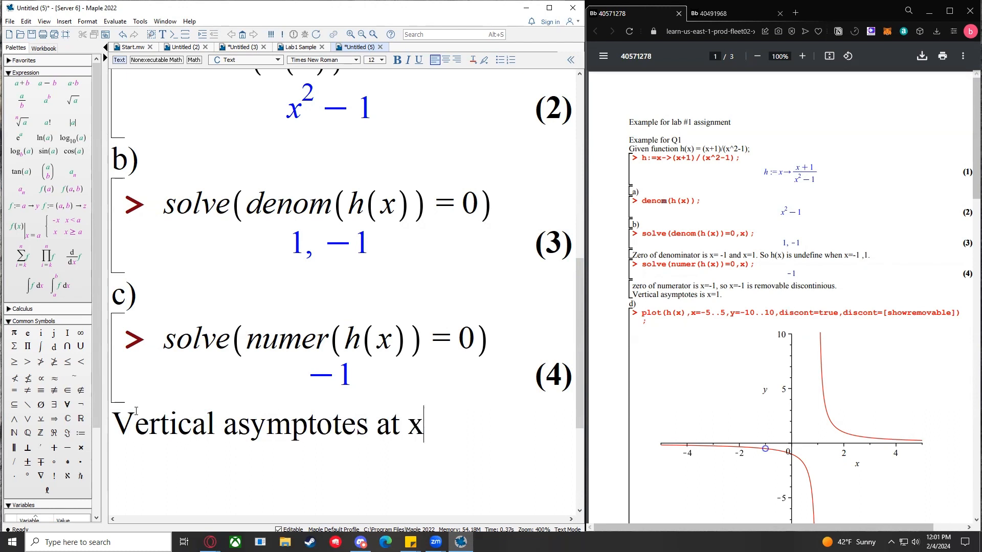
pyautogui.write(' = 1')
pyautogui.press('BackSpace')
pyautogui.write('1')
# Step: Check the note against the example PDF's discontinuity notes and the 1, −1 solutions
pyautogui.moveTo(632, 254); pyautogui.dragTo(869, 257)
pyautogui.click(869, 256)
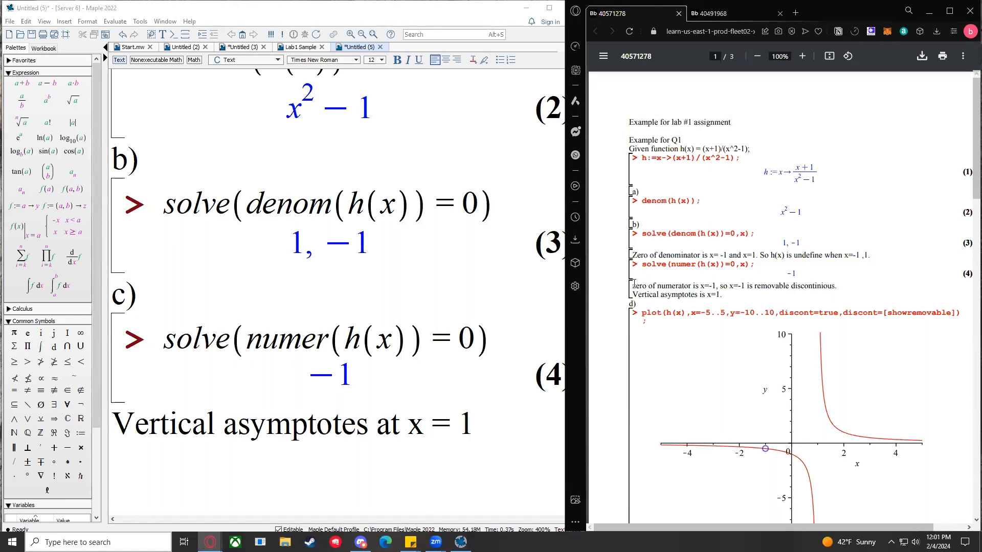
pyautogui.moveTo(634, 284)
pyautogui.mouseDown()
pyautogui.moveTo(849, 283)
pyautogui.moveTo(680, 271)
pyautogui.moveTo(634, 285)
pyautogui.mouseUp()
pyautogui.click(849, 283)
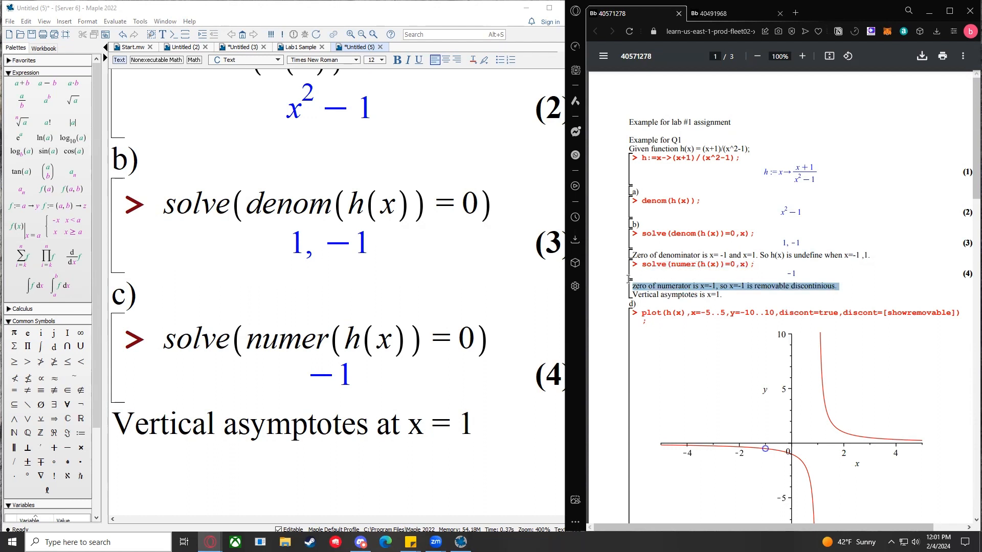
pyautogui.click(634, 285)
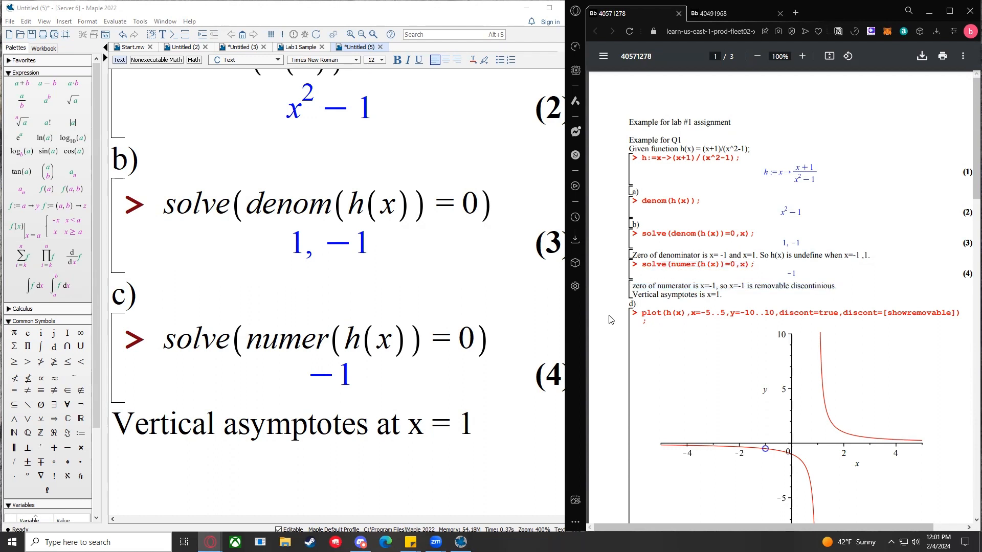
pyautogui.moveTo(127, 423); pyautogui.dragTo(476, 421)
pyautogui.click(475, 421)
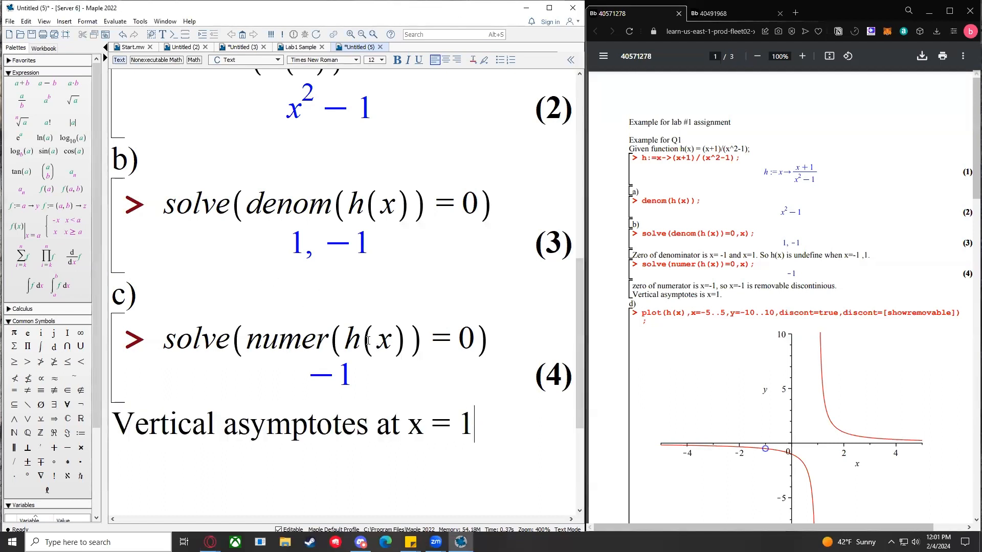
pyautogui.moveTo(286, 223); pyautogui.dragTo(390, 244)
pyautogui.click(390, 262)
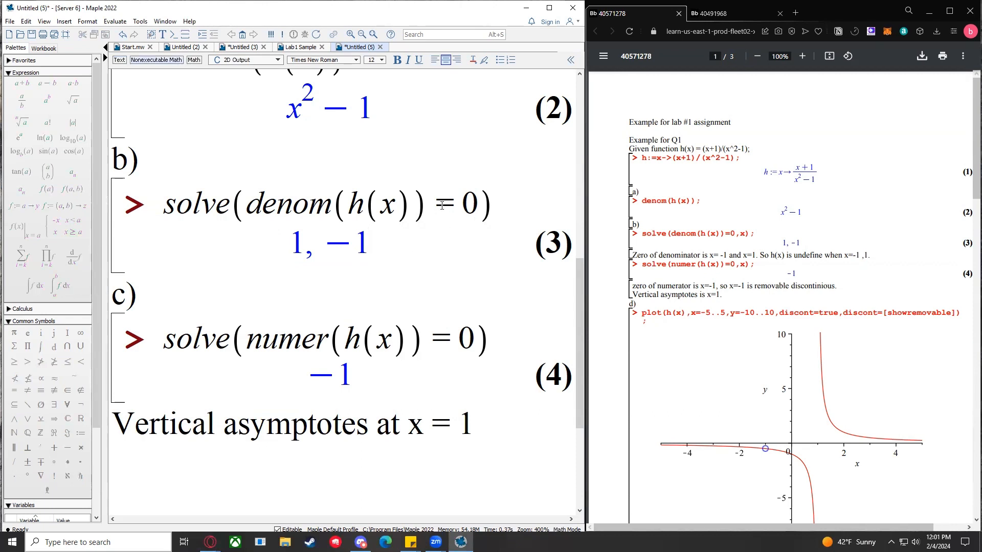
pyautogui.scroll(-2, 498, 203)
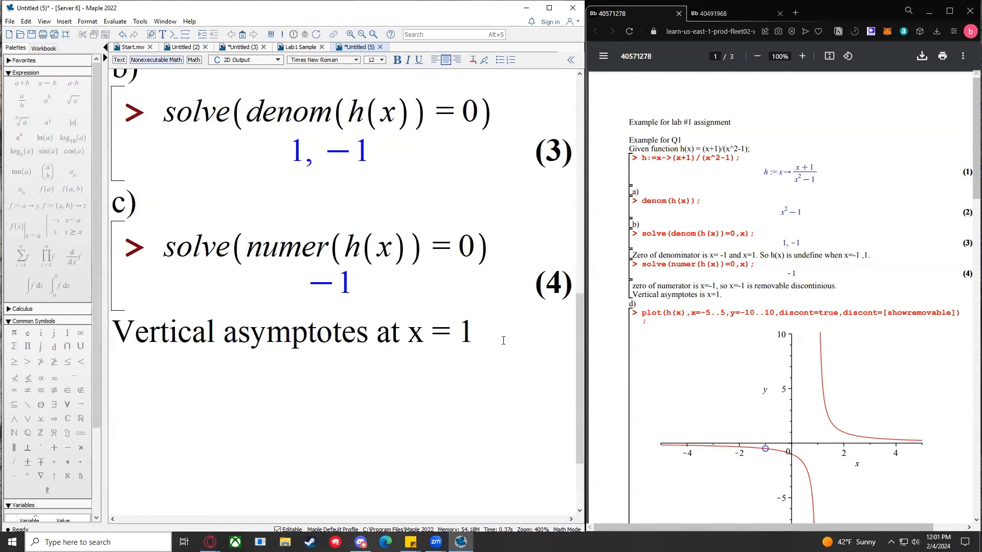
pyautogui.click(483, 322)
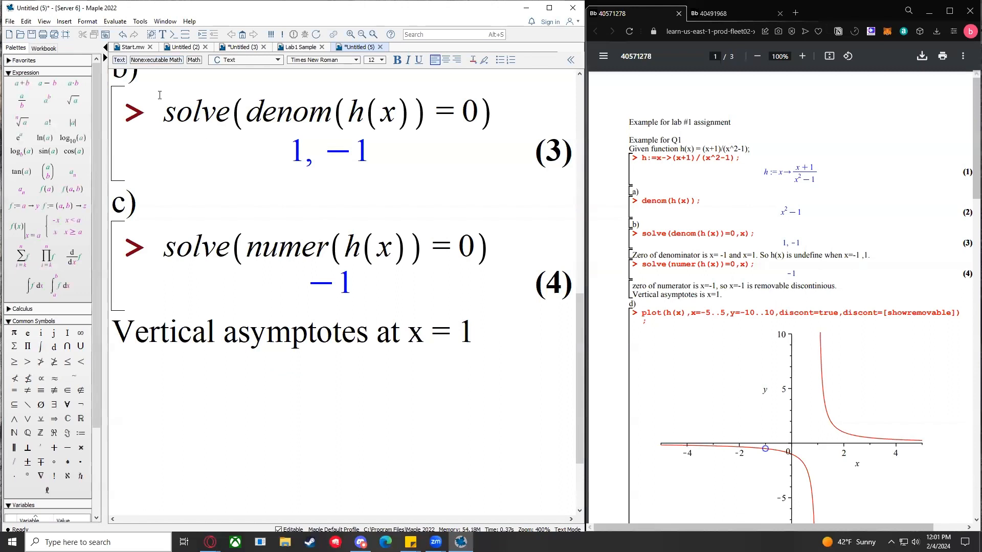
# Step: Add a 'd)' heading under the asymptote note and start typing plot(h(x) at a new prompt
pyautogui.press('Return')
pyautogui.press('Return')
pyautogui.write('d')
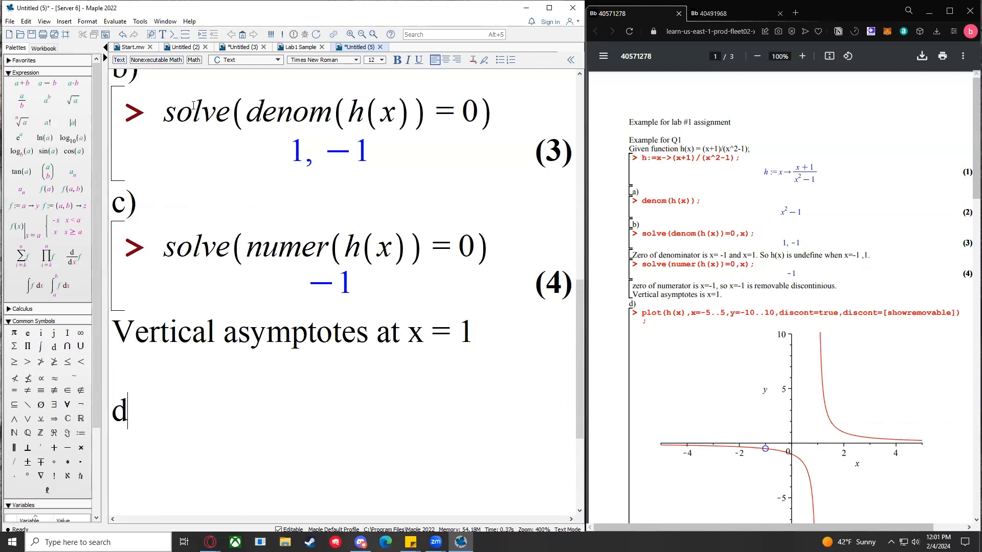
pyautogui.write(')')
pyautogui.scroll(-4, 194, 105)
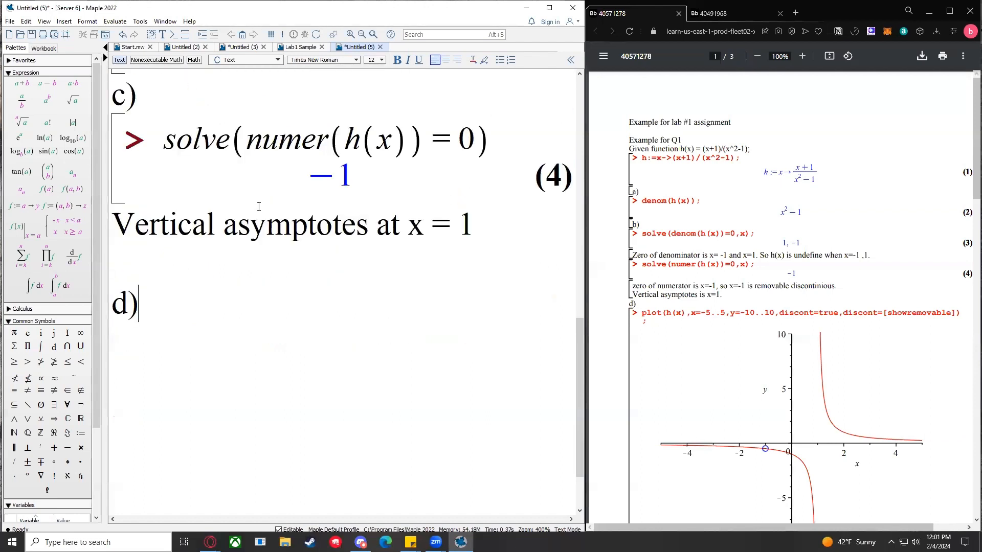
pyautogui.click(173, 34)
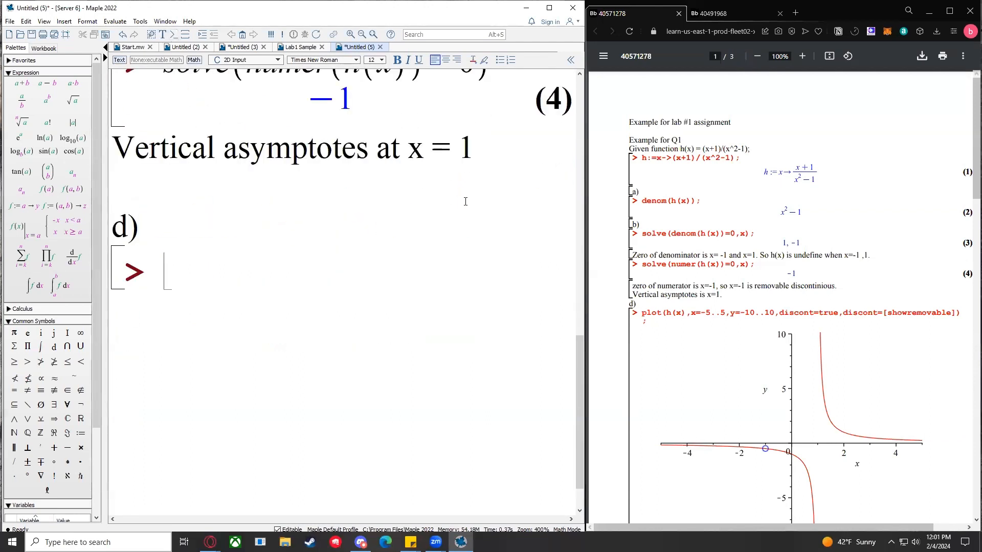
pyautogui.write('plot(h')
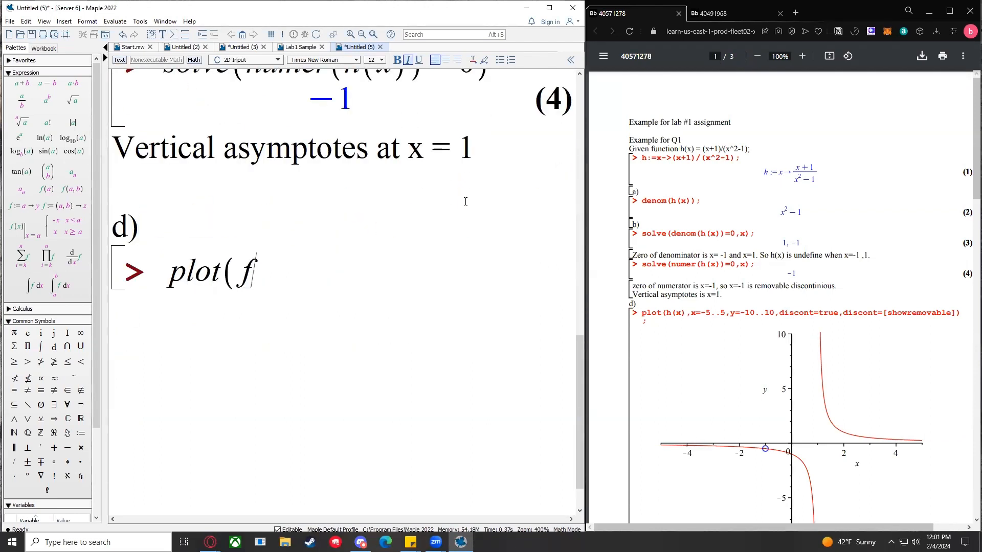
pyautogui.write('(x)')
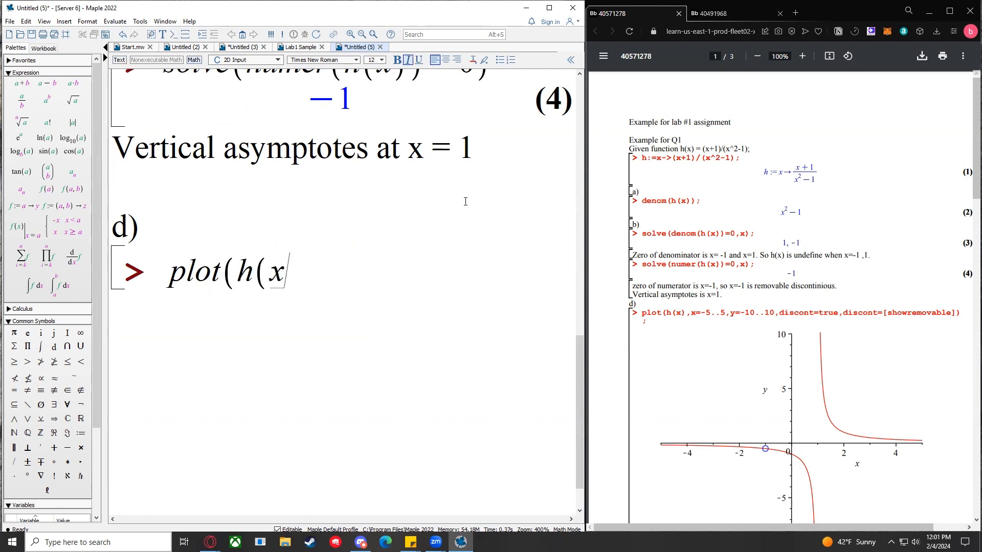